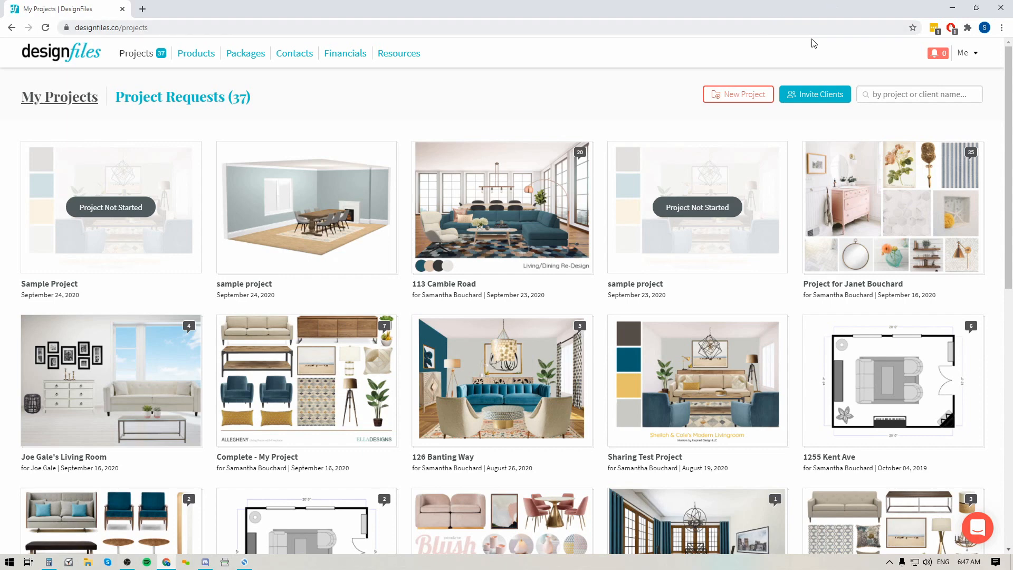
# - Open the account settings and look at the Units of Measurements options
pyautogui.click(976, 55)
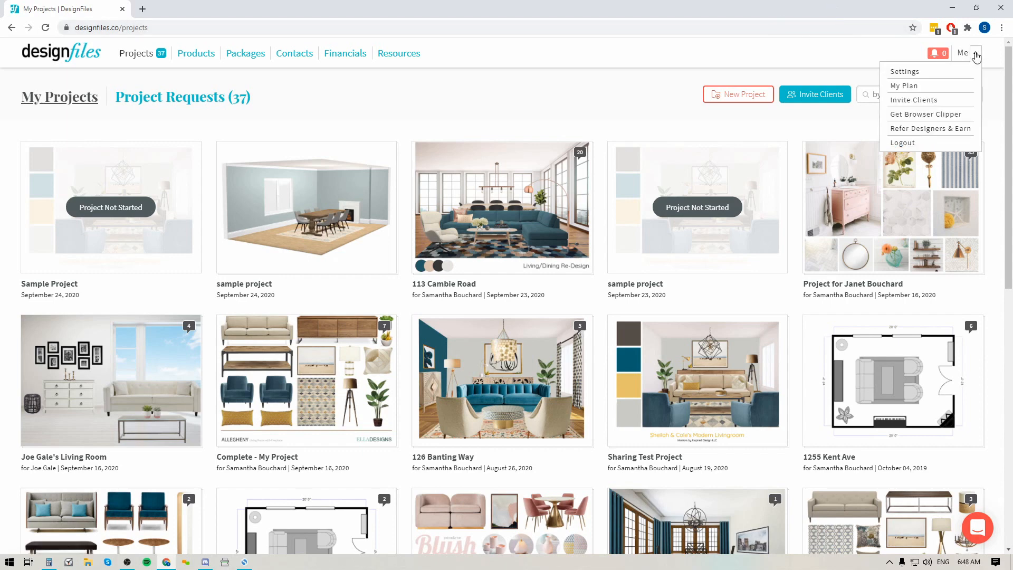
pyautogui.click(914, 73)
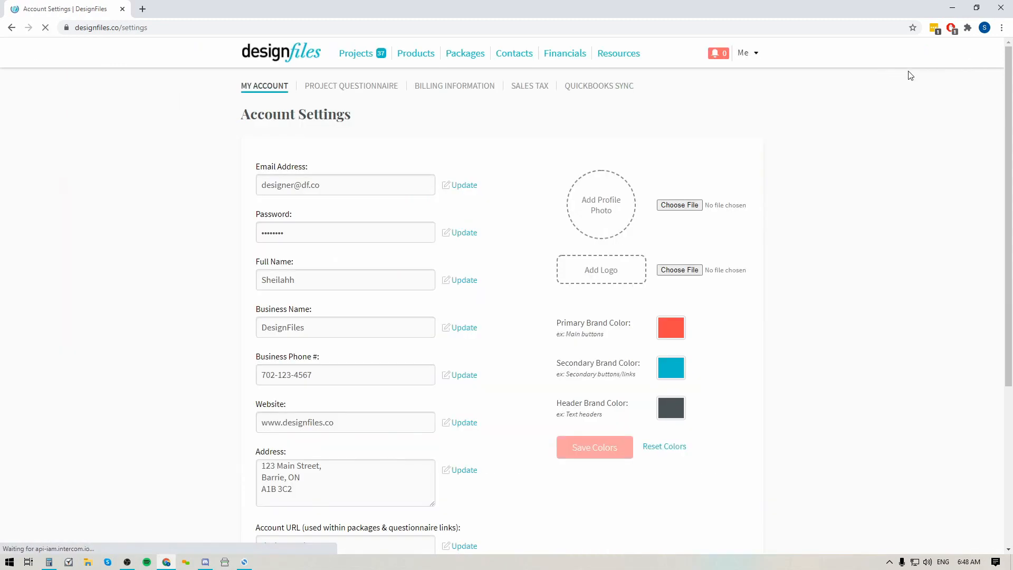
pyautogui.scroll(-5, 356, 348)
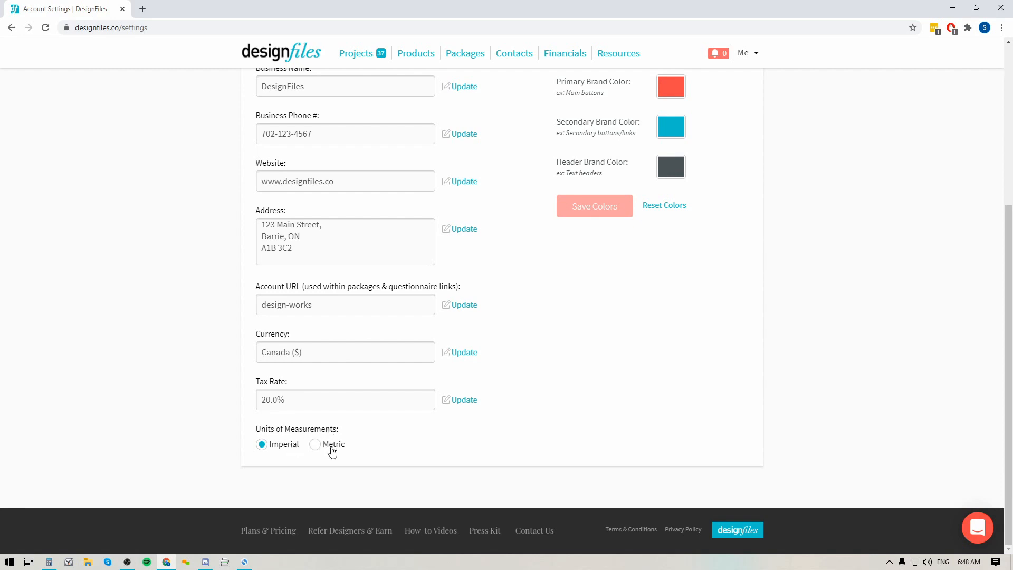
# - Open the first Sample Project, marked as not started, and create a Floor Plan / 3D Renderer design in it
pyautogui.click(357, 58)
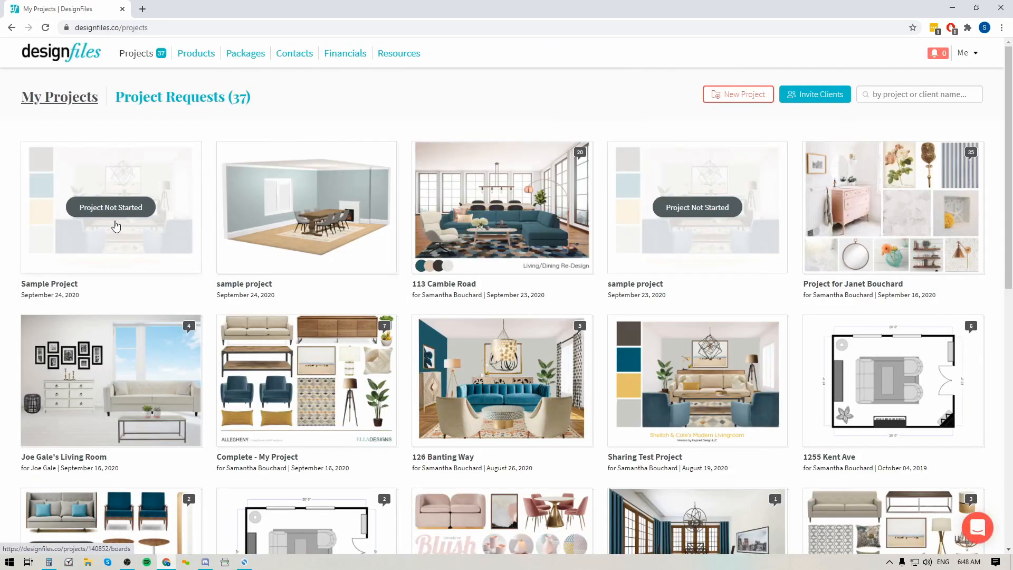
pyautogui.click(116, 226)
pyautogui.click(321, 204)
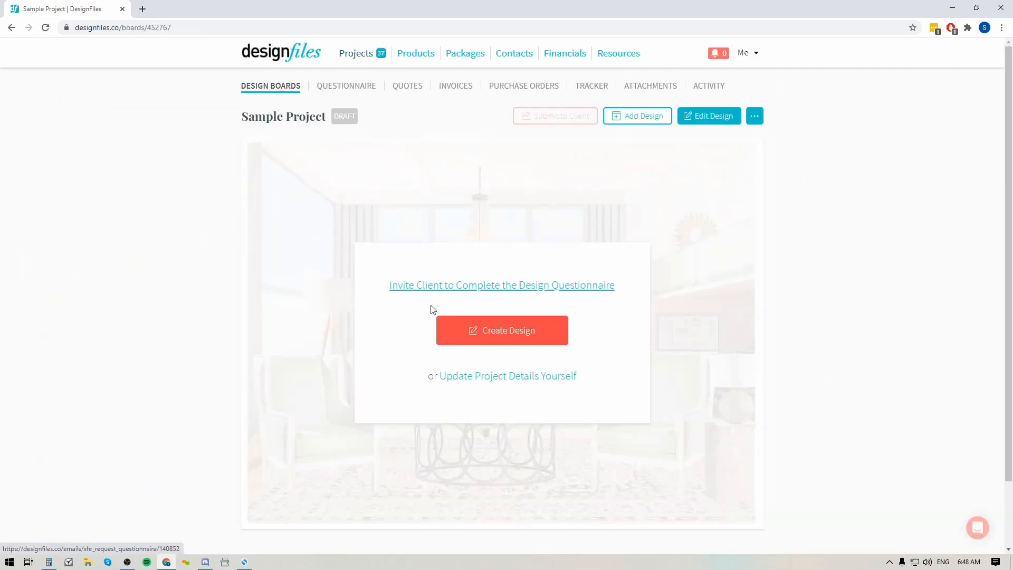
pyautogui.click(507, 333)
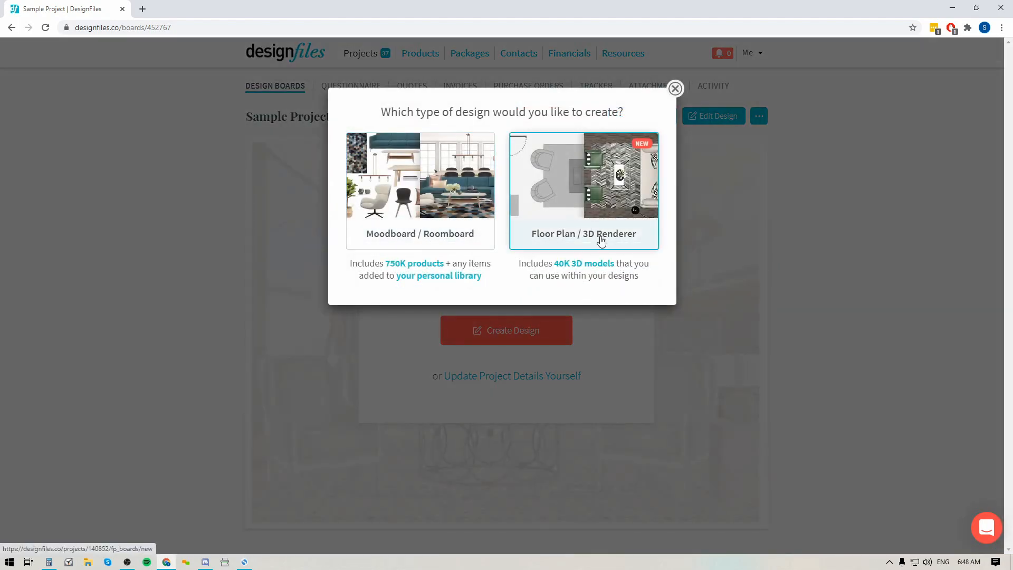
pyautogui.click(569, 193)
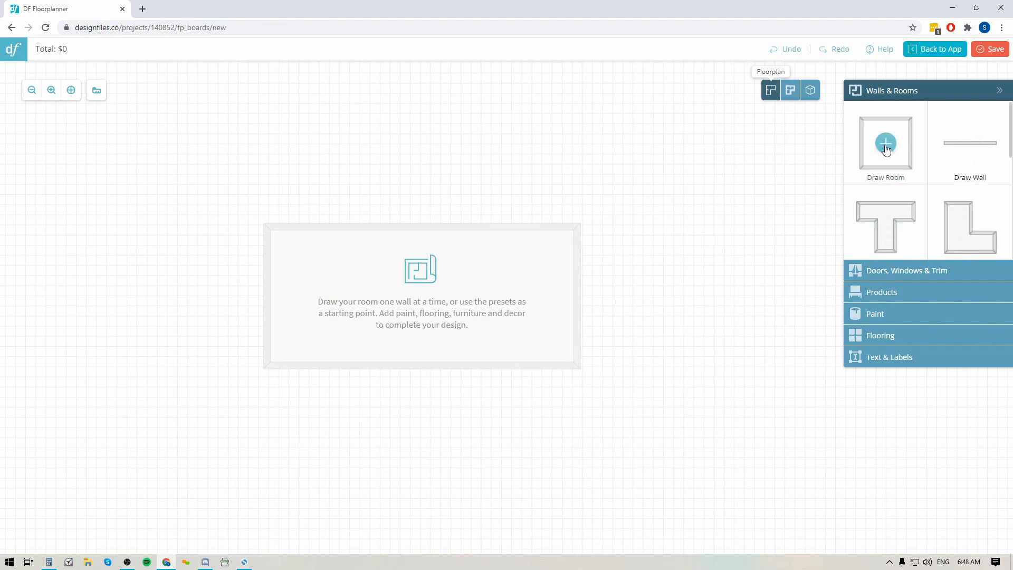
# - Draw a rectangular room about 23'1" by 13'5" on the empty floor plan and delete it
pyautogui.click(886, 145)
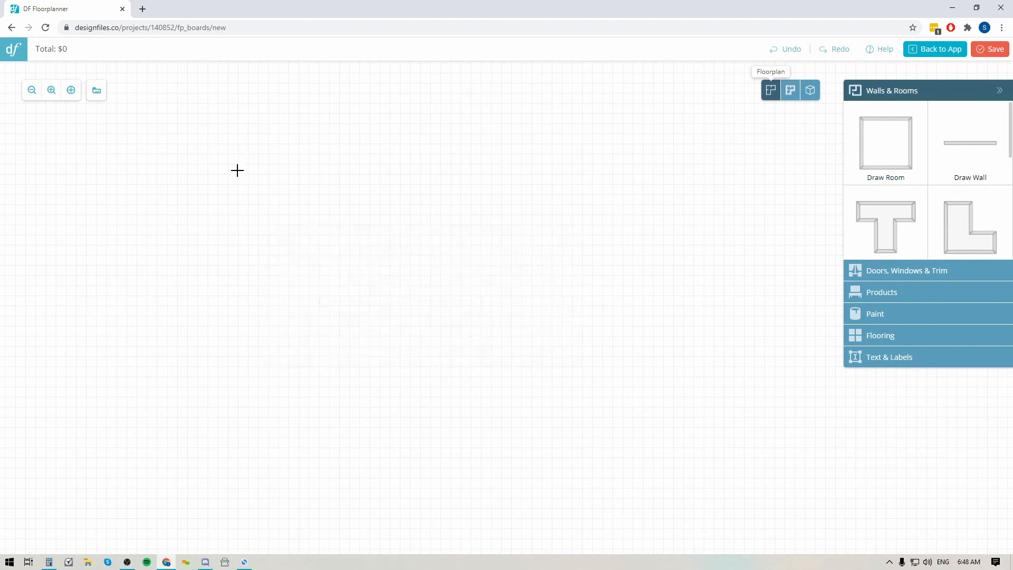
pyautogui.moveTo(237, 170)
pyautogui.mouseDown()
pyautogui.moveTo(376, 262)
pyautogui.moveTo(600, 384)
pyautogui.mouseUp()
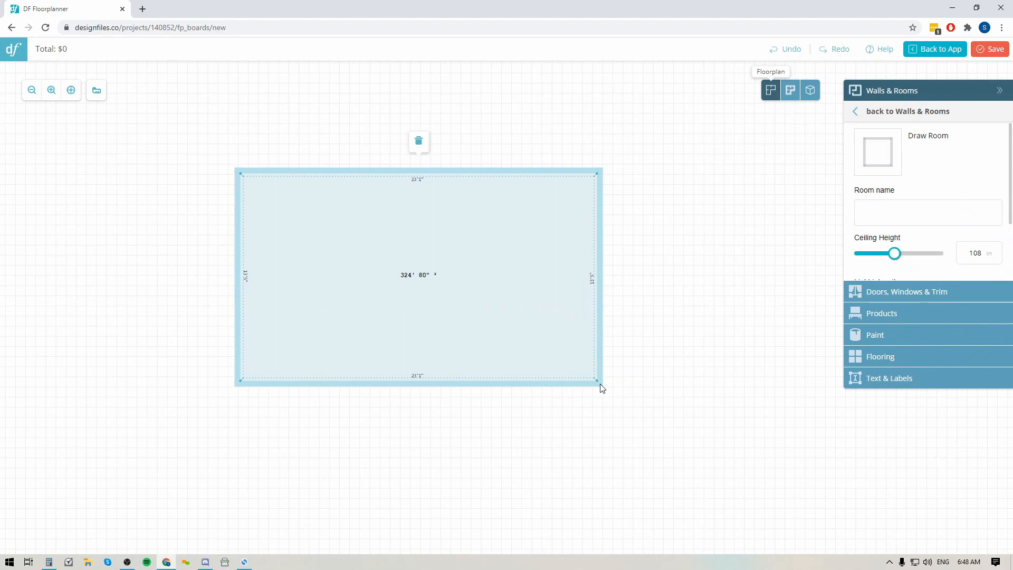
pyautogui.scroll(2, 496, 406)
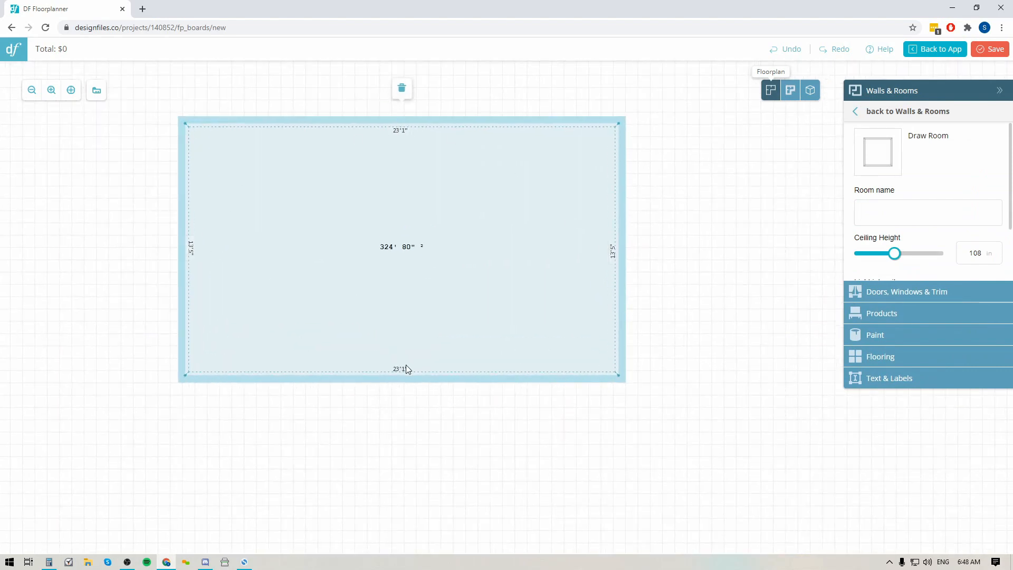
pyautogui.click(402, 88)
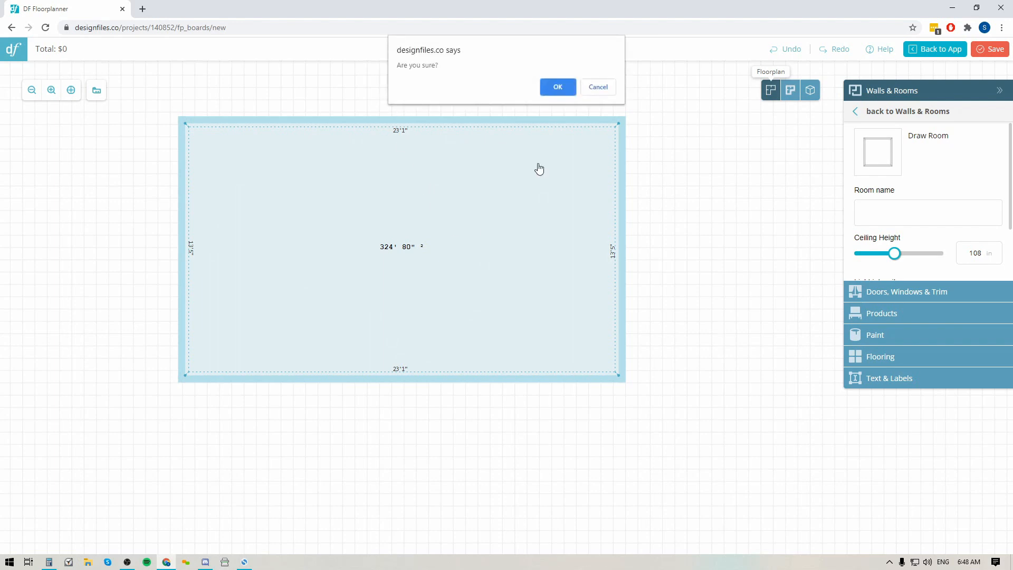
pyautogui.click(552, 85)
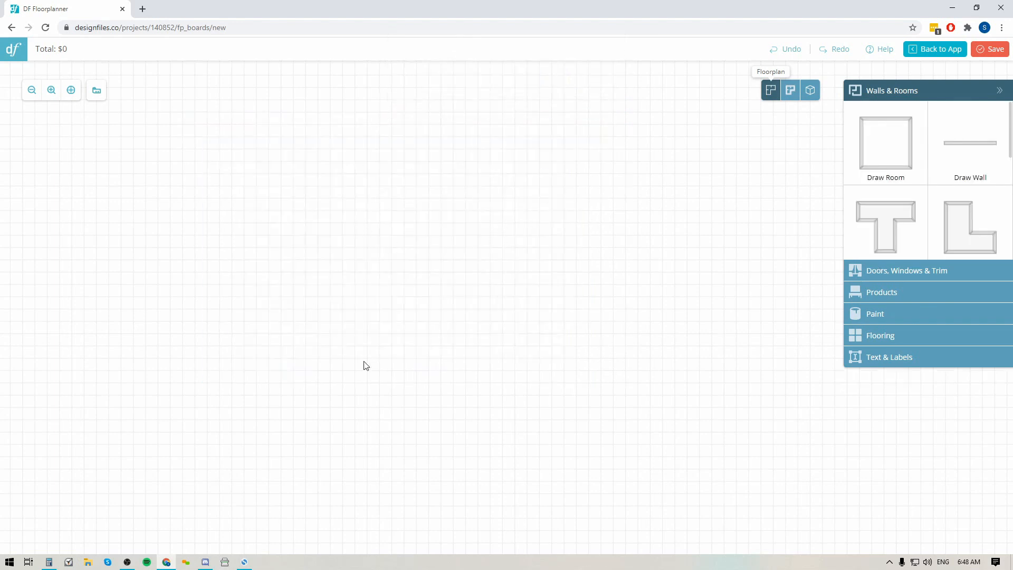
# - Draw a closed eight-wall room wall by wall, with an upper wall about 17' and a left wall about 13'1", stepping the two right-hand corners
pyautogui.click(973, 146)
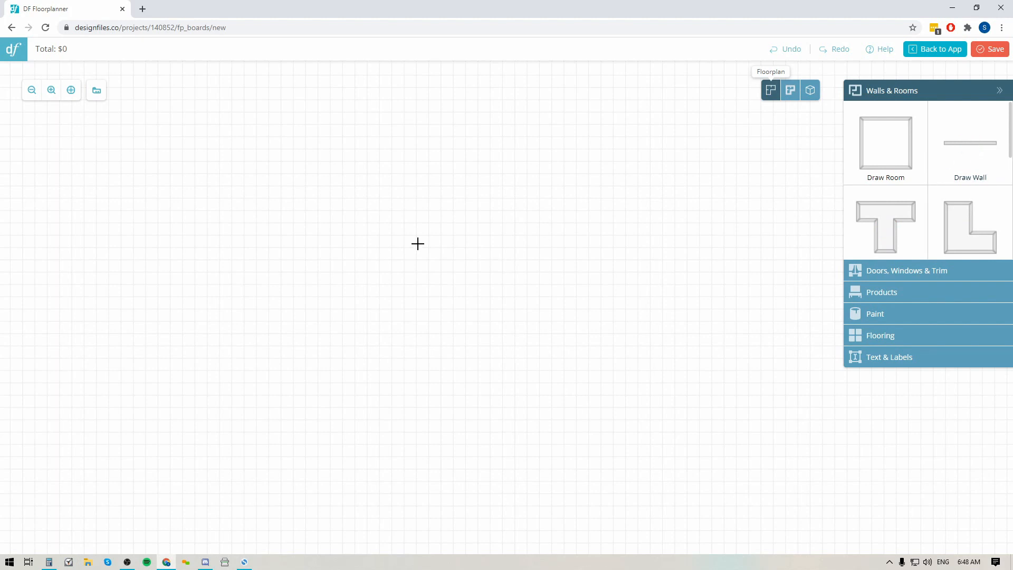
pyautogui.click(218, 152)
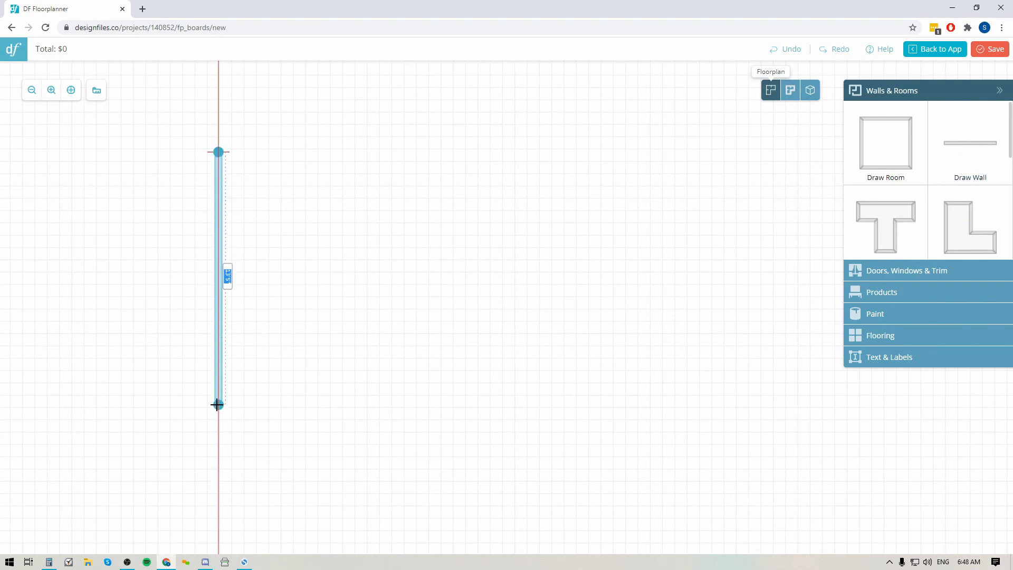
pyautogui.click(218, 405)
pyautogui.click(403, 405)
pyautogui.click(403, 369)
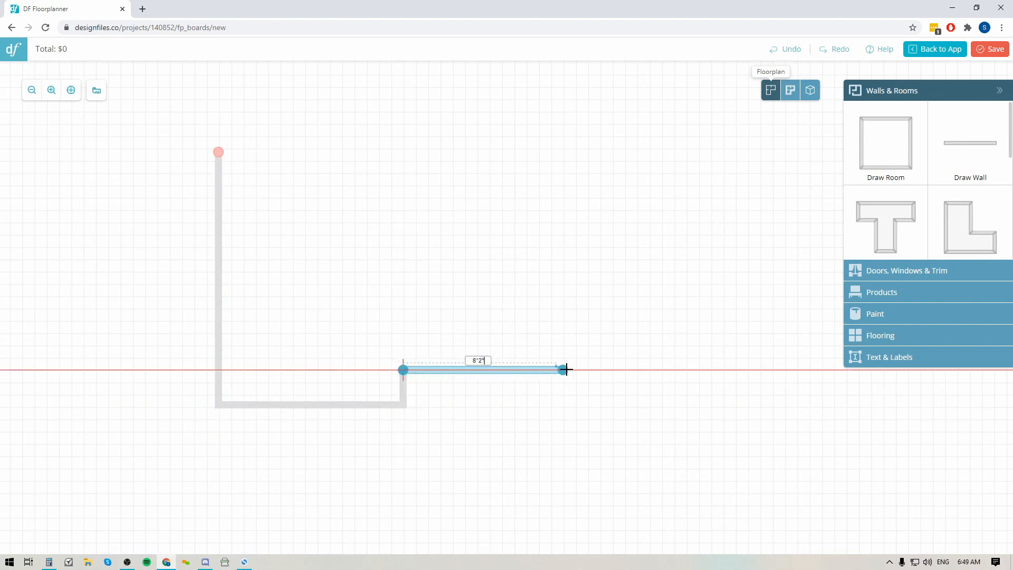
pyautogui.click(573, 369)
pyautogui.click(574, 230)
pyautogui.click(545, 230)
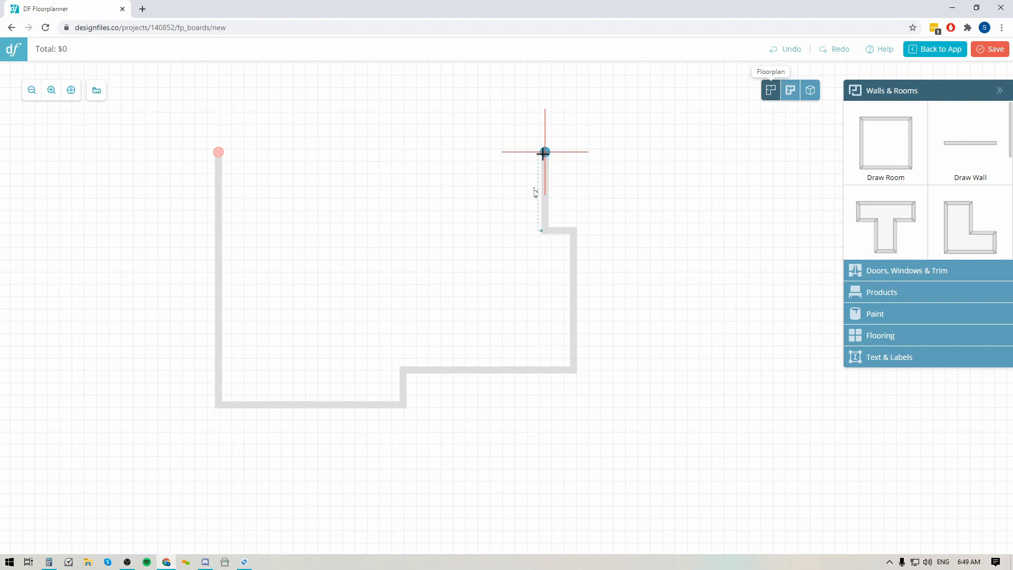
pyautogui.click(543, 152)
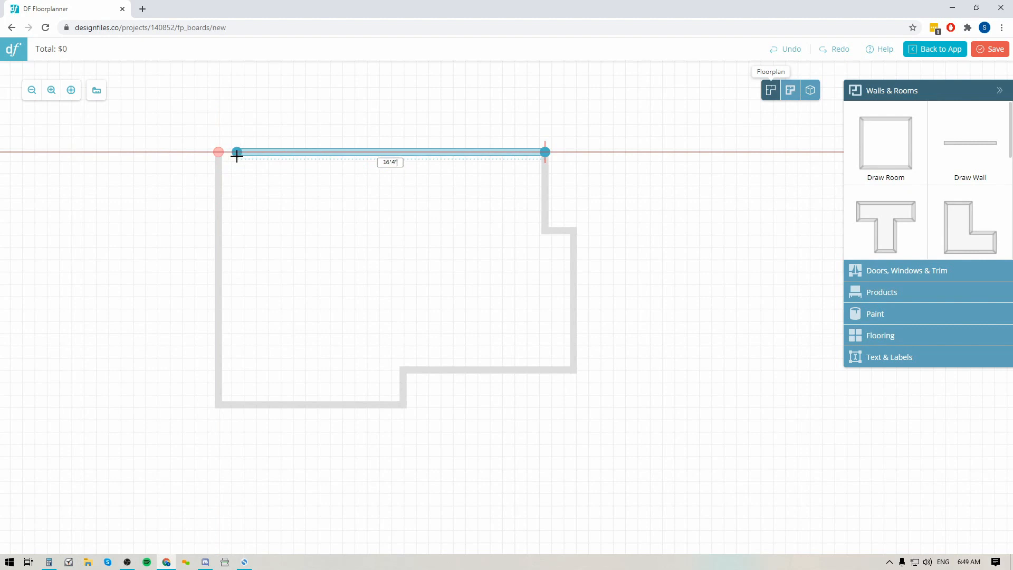
pyautogui.click(218, 152)
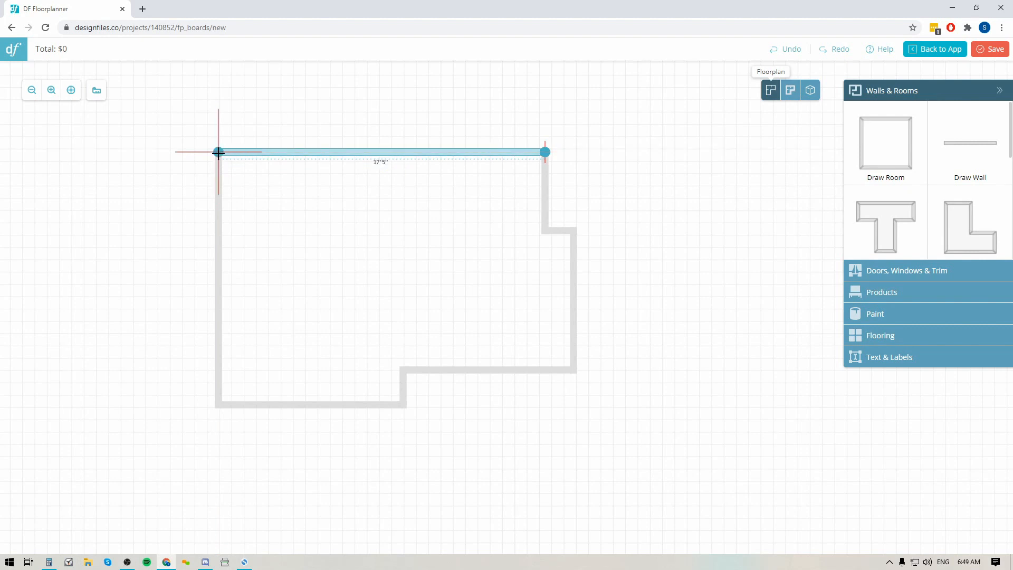
pyautogui.click(597, 230)
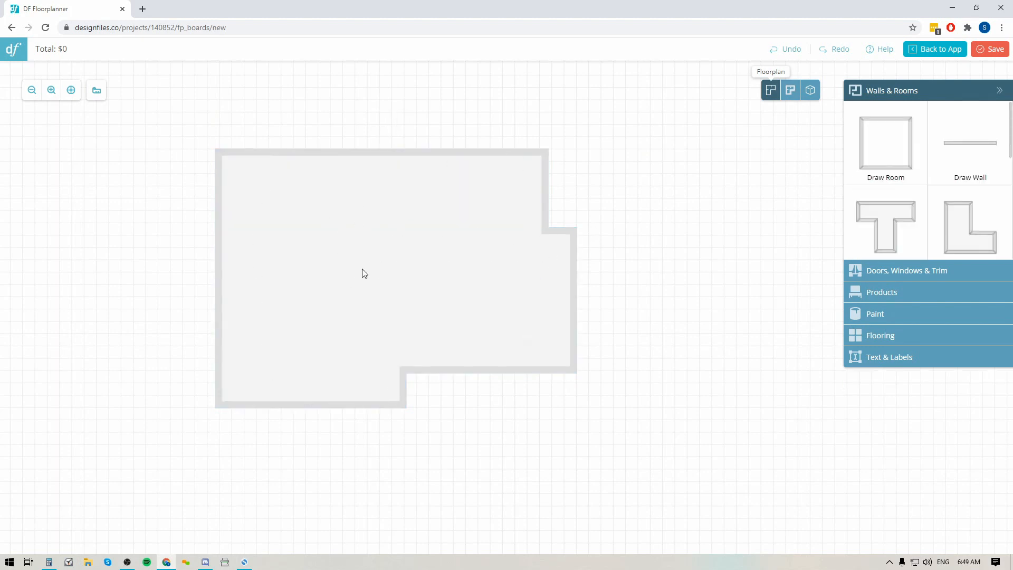
# - Delete the eight-wall room from the floor plan
pyautogui.click(405, 247)
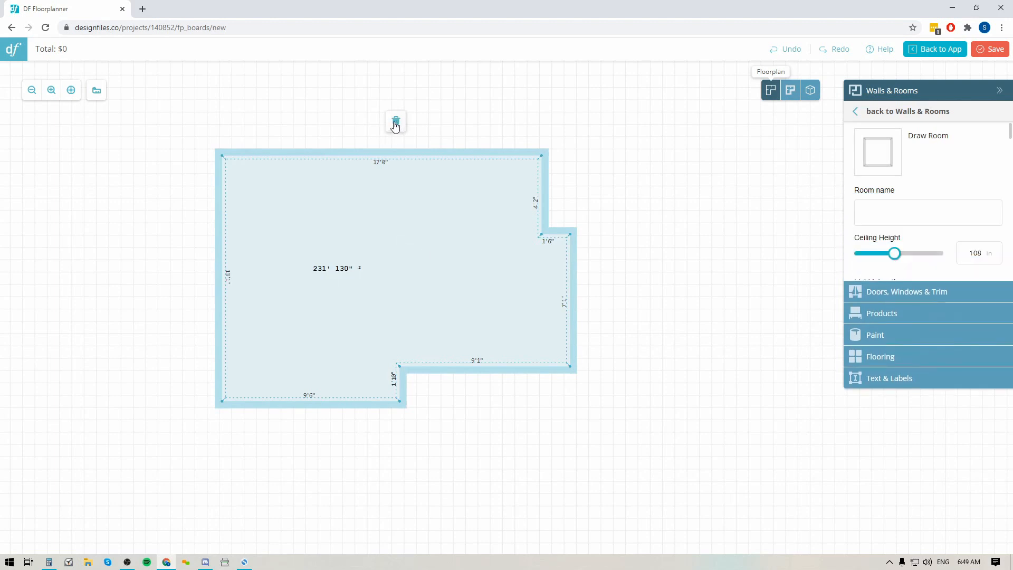
pyautogui.click(396, 122)
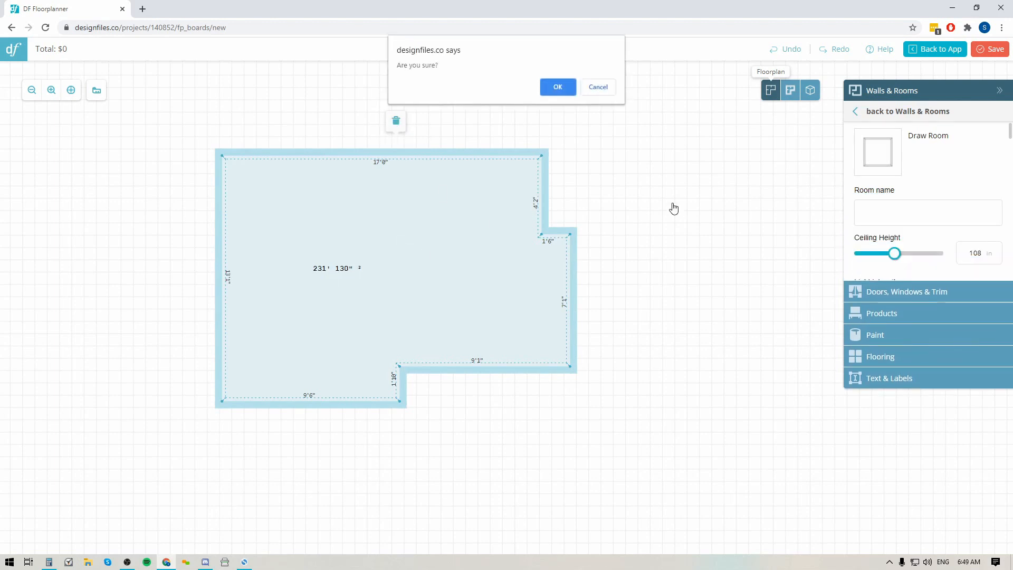
pyautogui.click(557, 89)
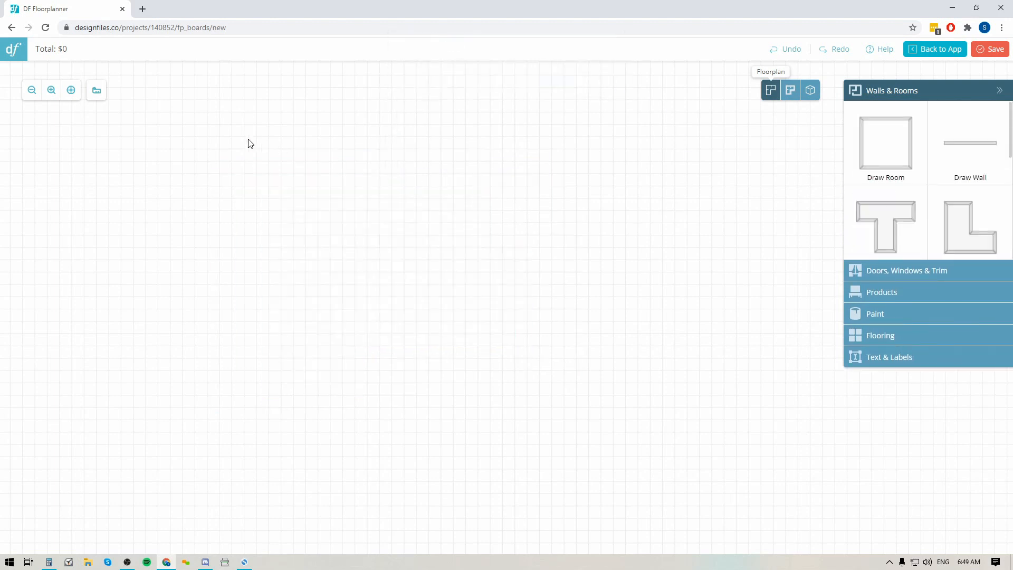
# - Draw a rectangular room about 21'3" by 13'10" and move its lower wall inward to a depth of about 12'10"
pyautogui.click(886, 144)
pyautogui.moveTo(247, 170)
pyautogui.mouseDown()
pyautogui.moveTo(283, 253)
pyautogui.moveTo(623, 455)
pyautogui.moveTo(653, 437)
pyautogui.mouseUp()
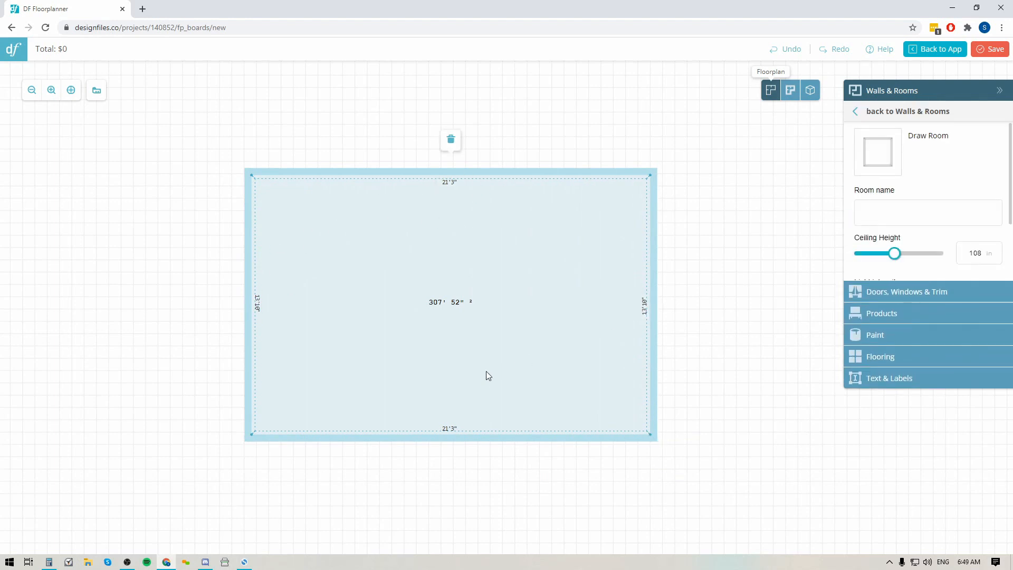
pyautogui.click(429, 439)
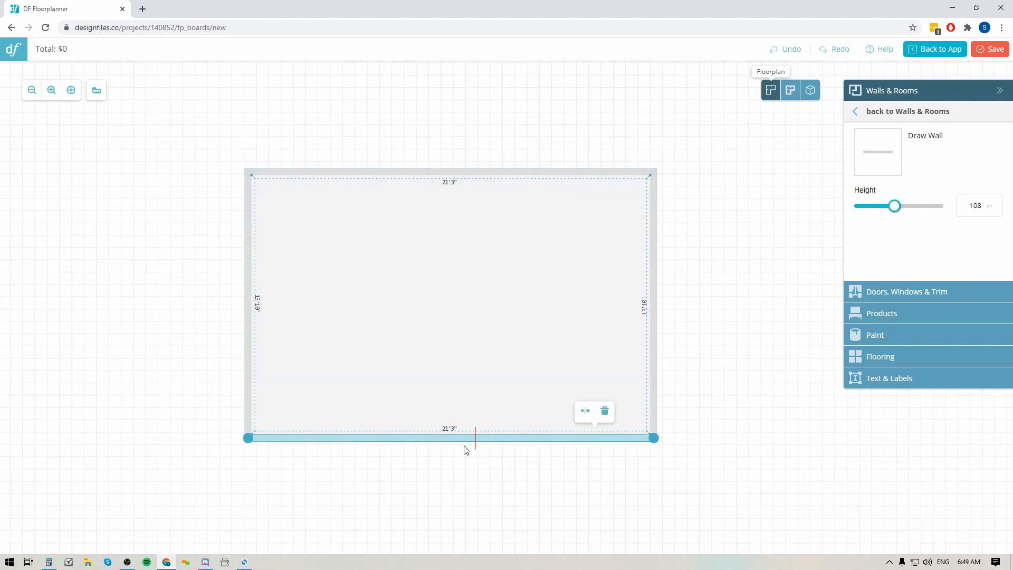
pyautogui.moveTo(450, 438); pyautogui.dragTo(450, 419)
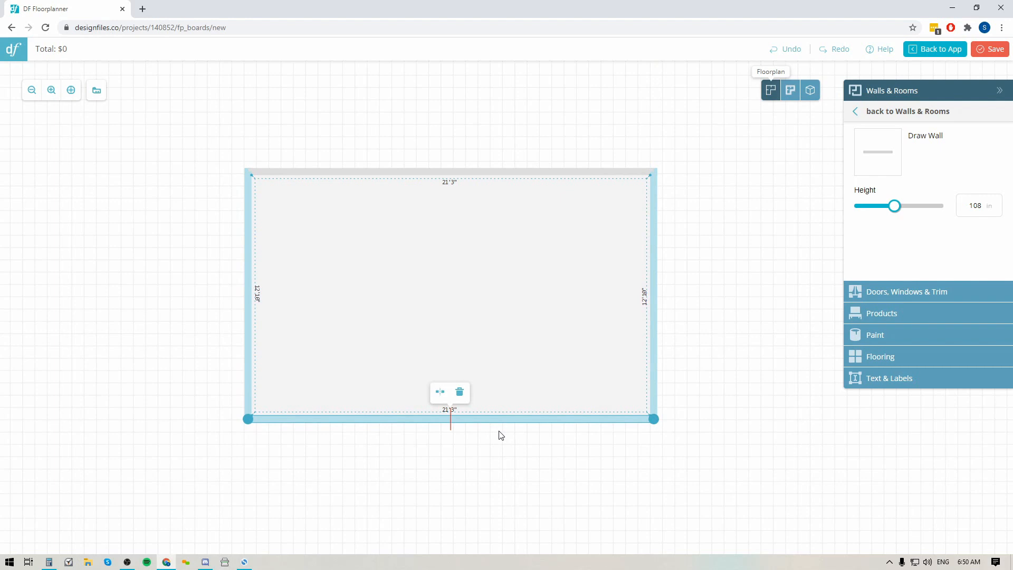
# - Nudge the lower wall in small increments until the side walls are 13'0" long
pyautogui.press('Down')
pyautogui.press('Down')
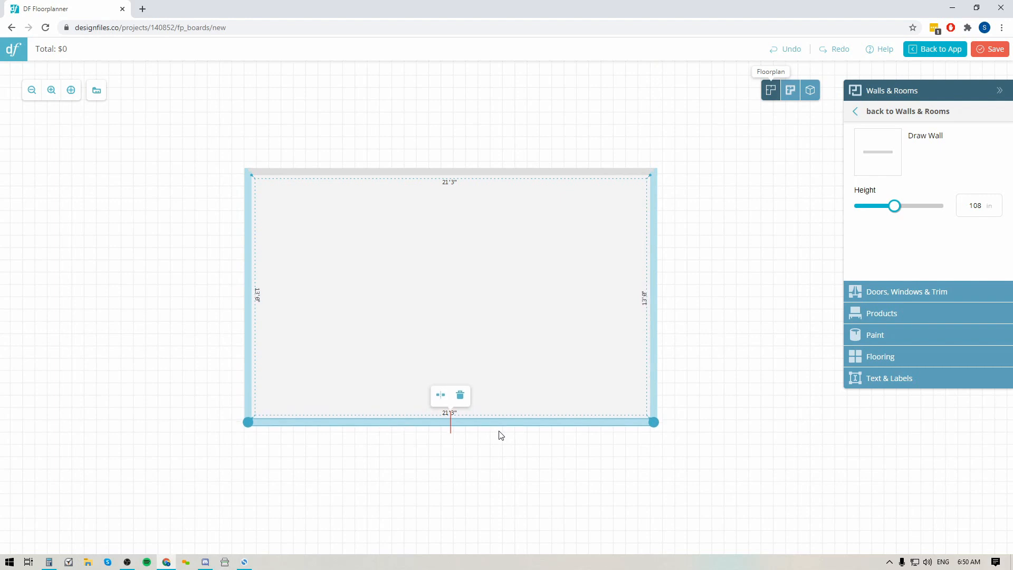
pyautogui.press('Down')
pyautogui.press('Down')
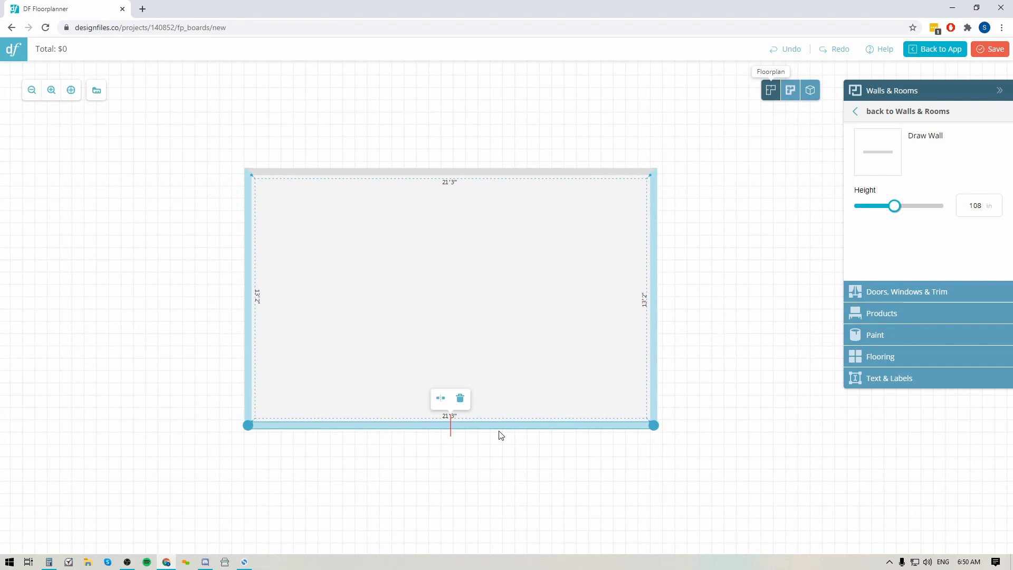
pyautogui.press('Up')
pyautogui.press('Up')
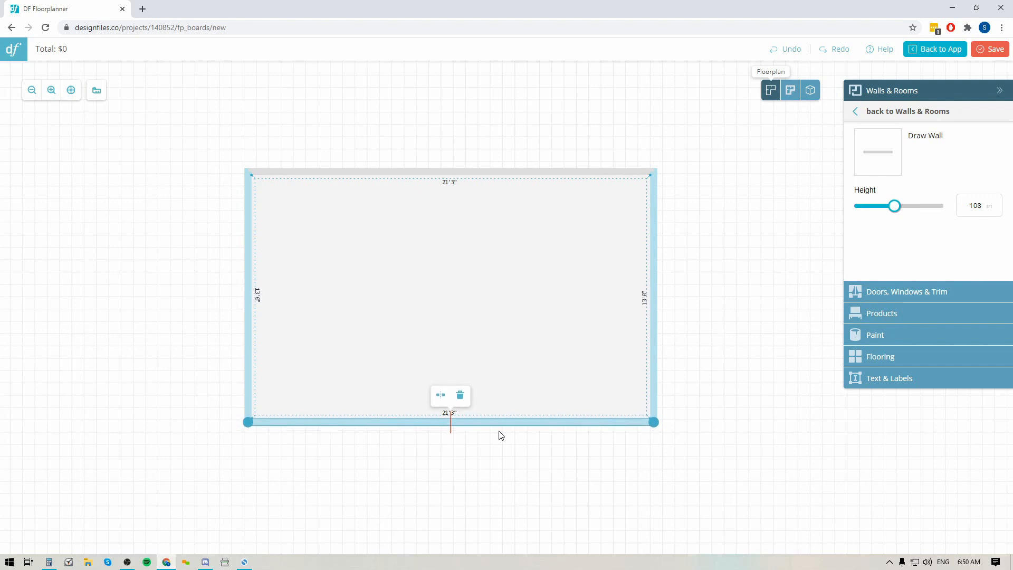
# - Set the lengths of the room's upper and lower walls to 20 feet each
pyautogui.click(446, 182)
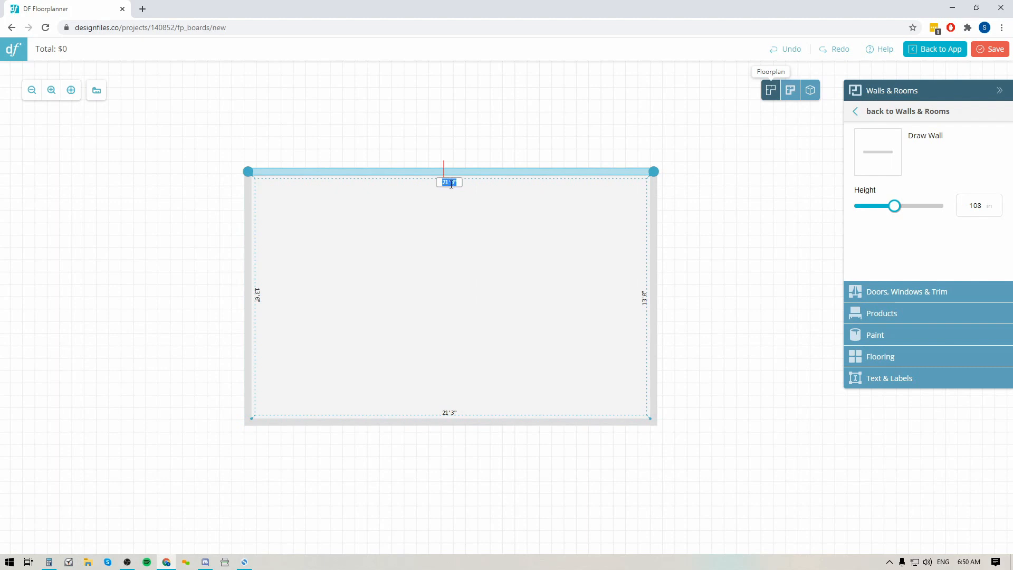
pyautogui.write('20')
pyautogui.press('Return')
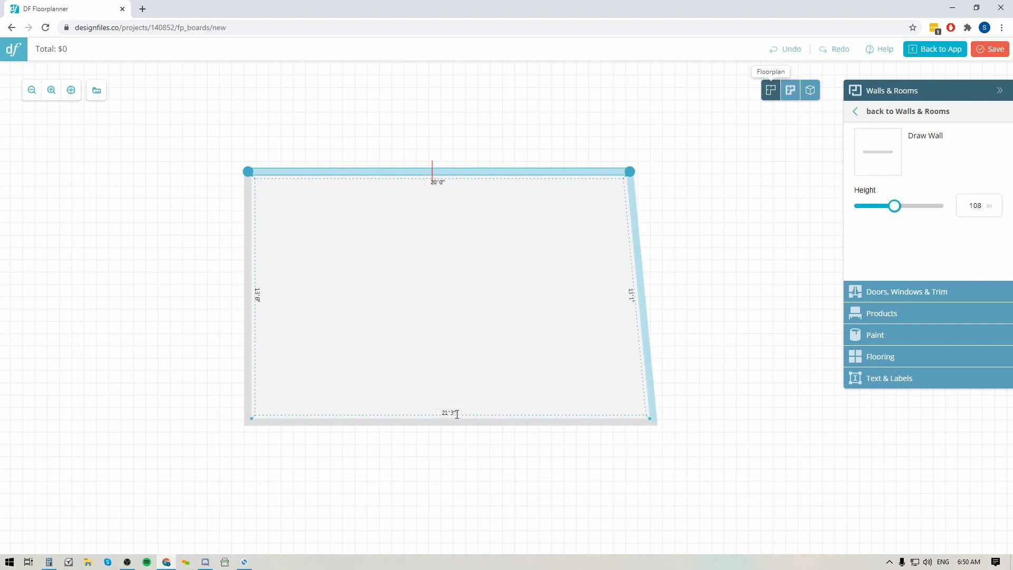
pyautogui.click(455, 413)
pyautogui.write('20')
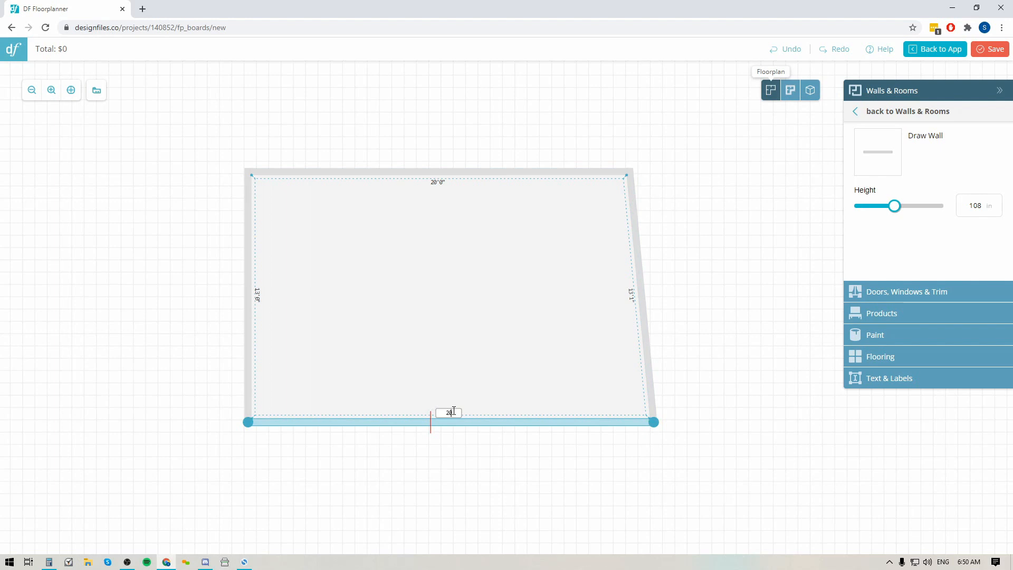
pyautogui.press('Return')
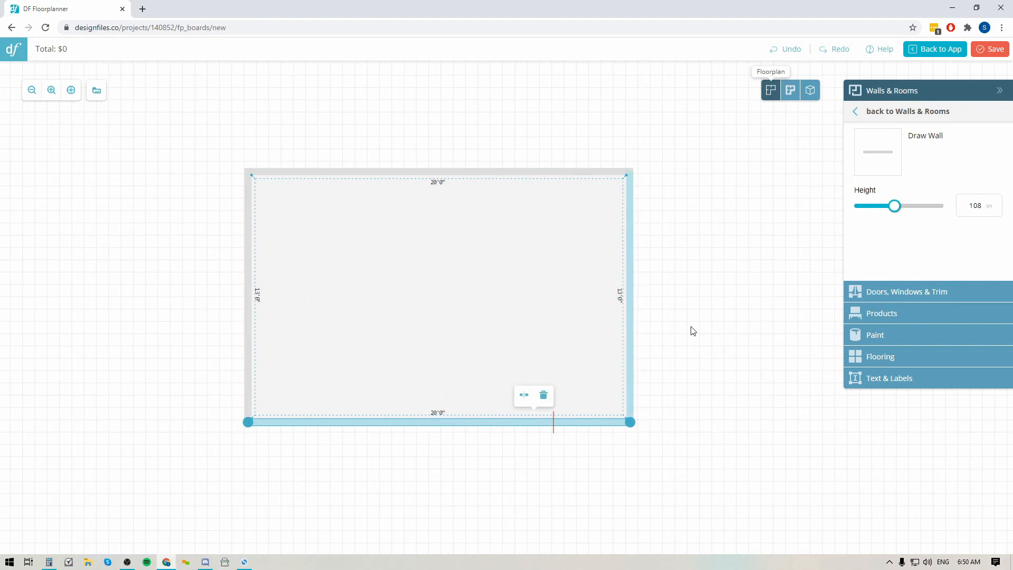
# - Select the whole room and move it slightly down and to the right on the grid
pyautogui.click(696, 274)
pyautogui.click(403, 239)
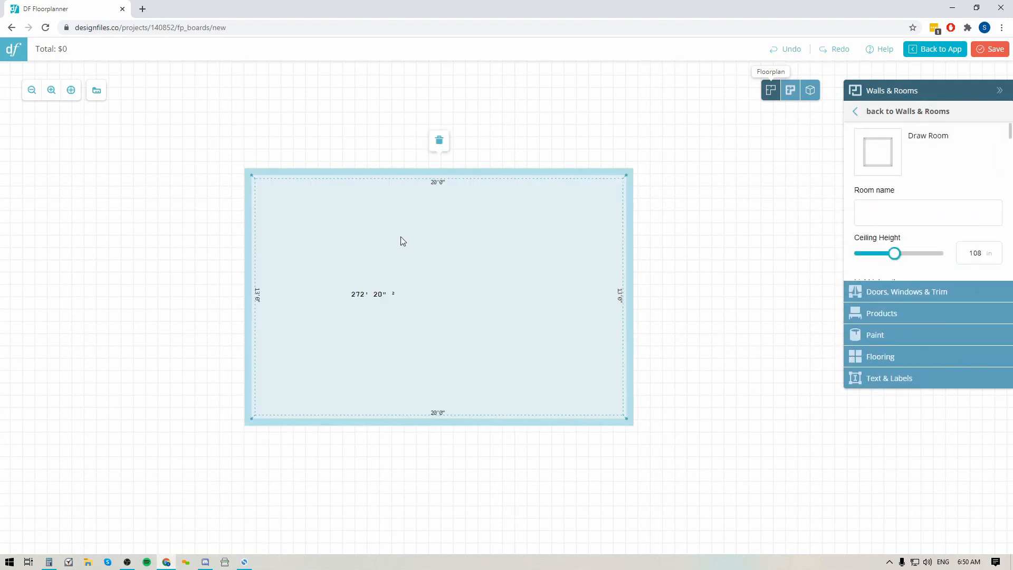
pyautogui.moveTo(402, 239); pyautogui.dragTo(414, 270)
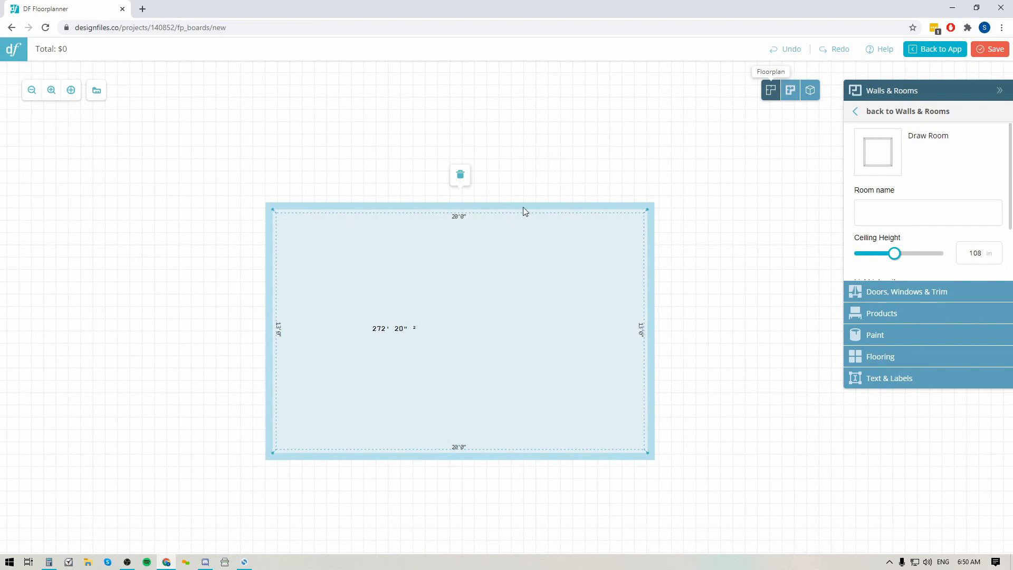
# - Split the room's upper wall at four points, making five segments of about 4'4", 3'6", 3'7", 3'9" and 4'10"
pyautogui.click(353, 205)
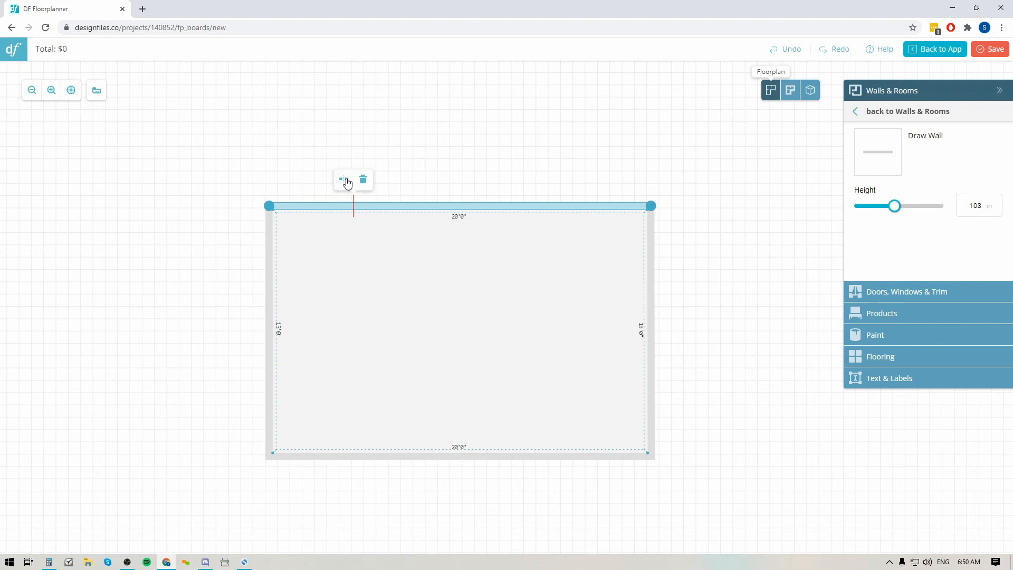
pyautogui.click(344, 181)
pyautogui.click(411, 182)
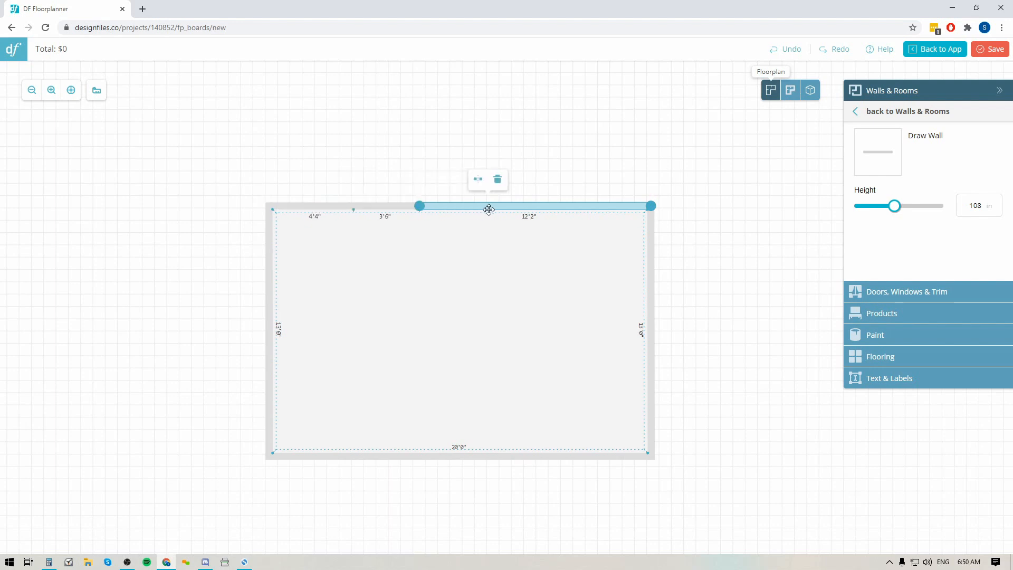
pyautogui.click(477, 180)
pyautogui.click(549, 180)
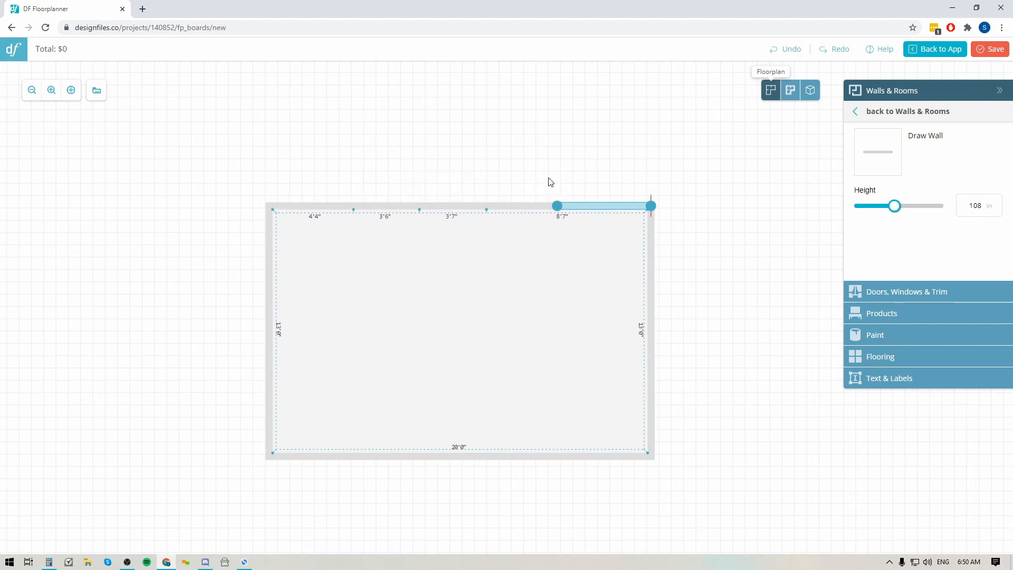
pyautogui.click(621, 206)
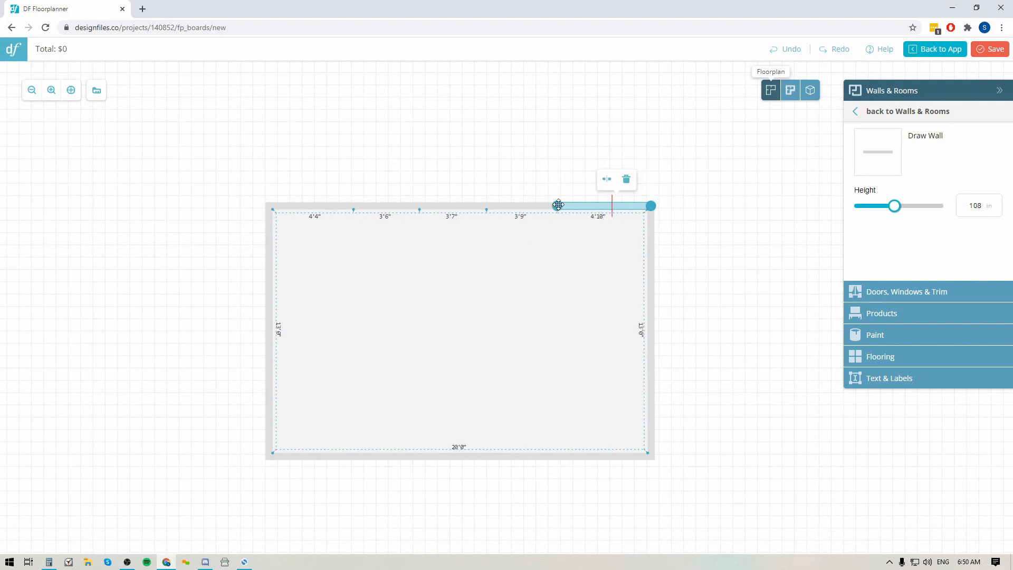
# - Shift the outermost split points on the upper wall so that both end segments are 4'5" long
pyautogui.moveTo(558, 206); pyautogui.dragTo(564, 206)
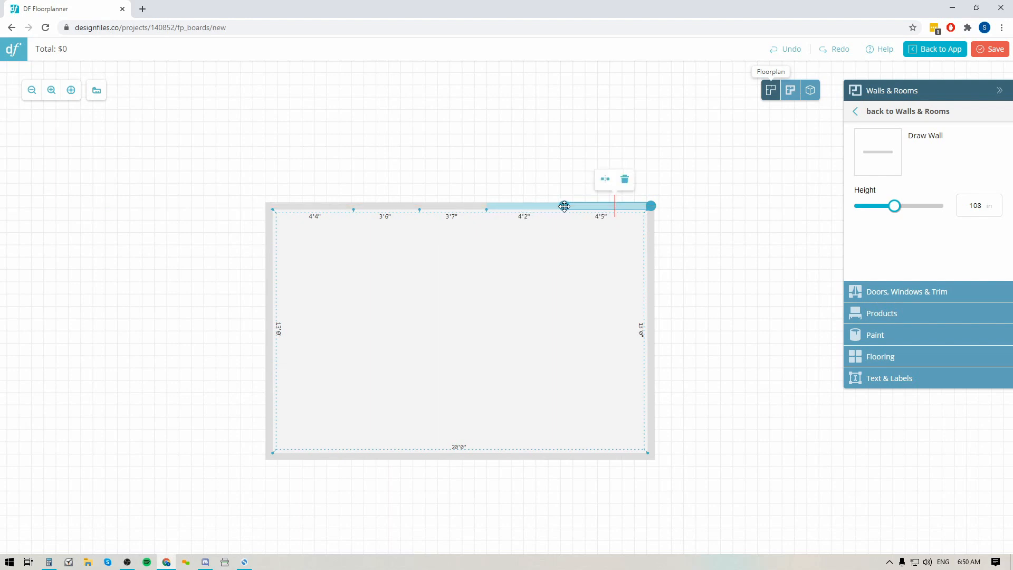
pyautogui.click(352, 210)
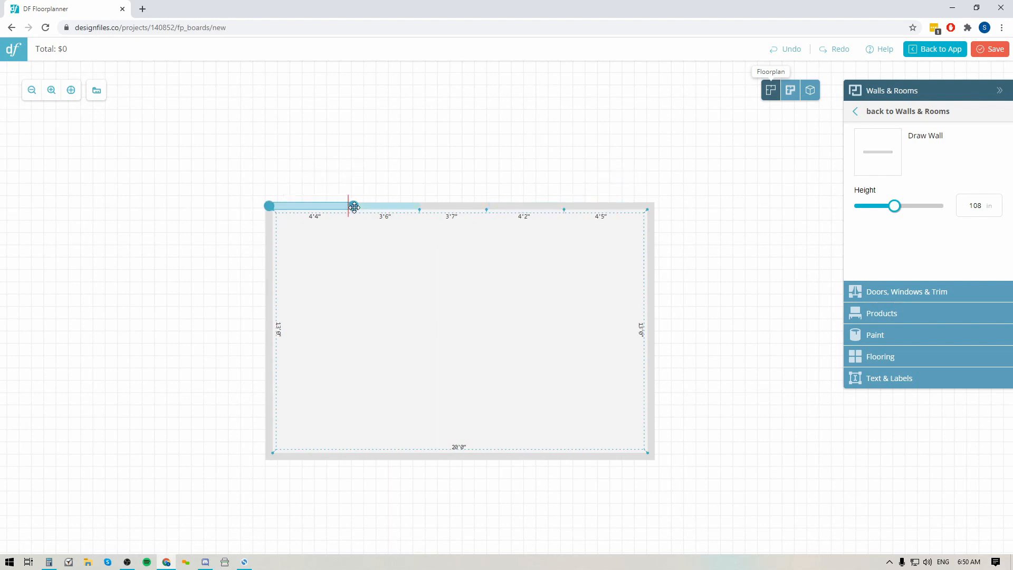
pyautogui.moveTo(353, 205); pyautogui.dragTo(355, 206)
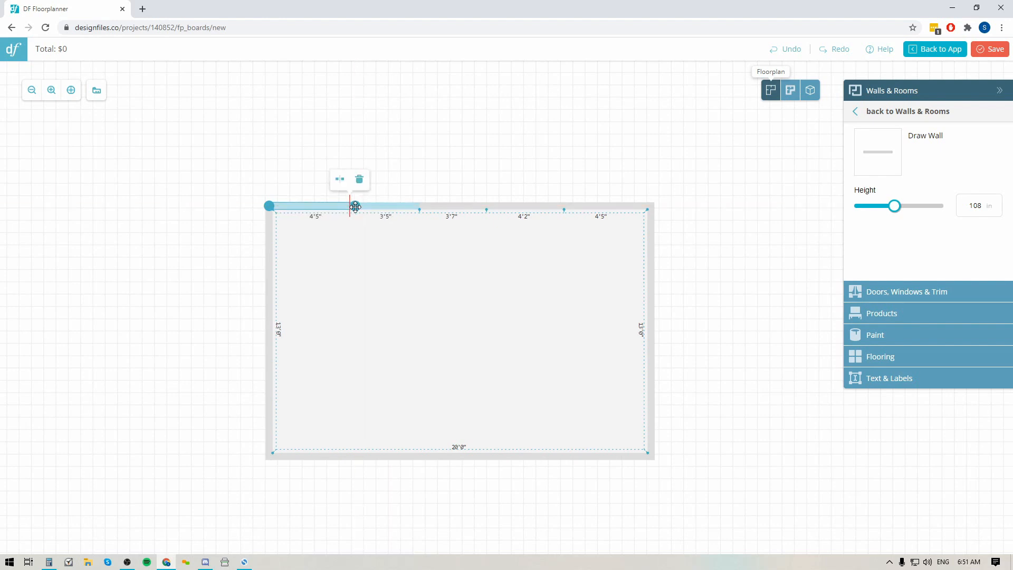
# - Pull the two inner split points outward to form a bay with a front wall about 5'10" and angled walls about 3'10"
pyautogui.click(421, 208)
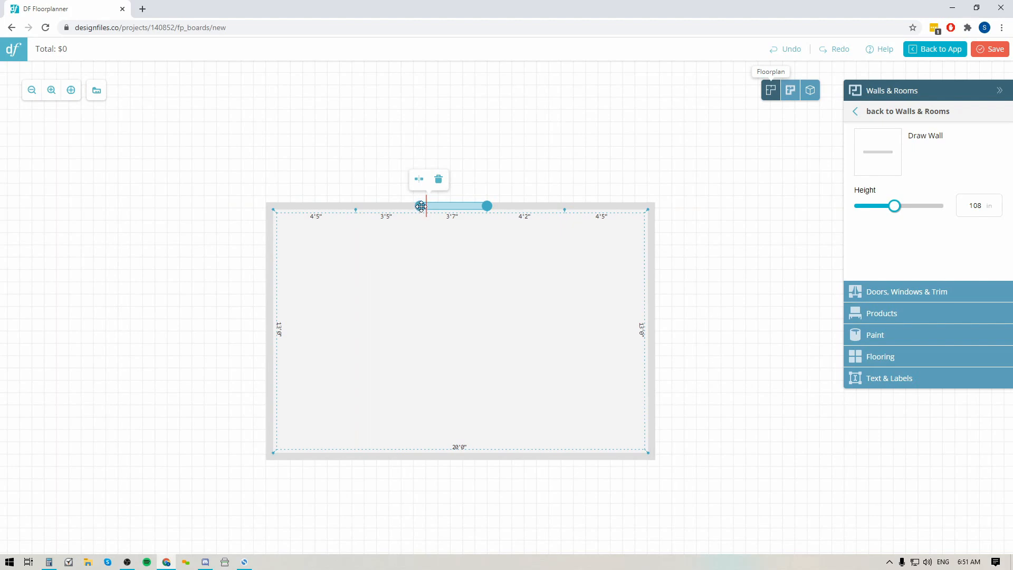
pyautogui.moveTo(421, 208); pyautogui.dragTo(412, 153)
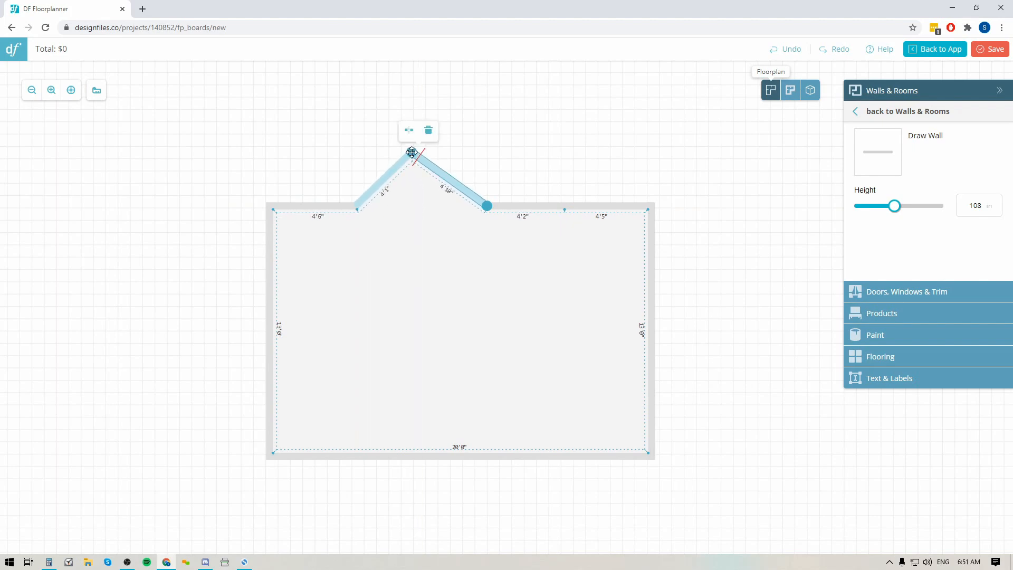
pyautogui.click(487, 206)
pyautogui.moveTo(486, 206); pyautogui.dragTo(520, 153)
pyautogui.moveTo(520, 153); pyautogui.dragTo(516, 153)
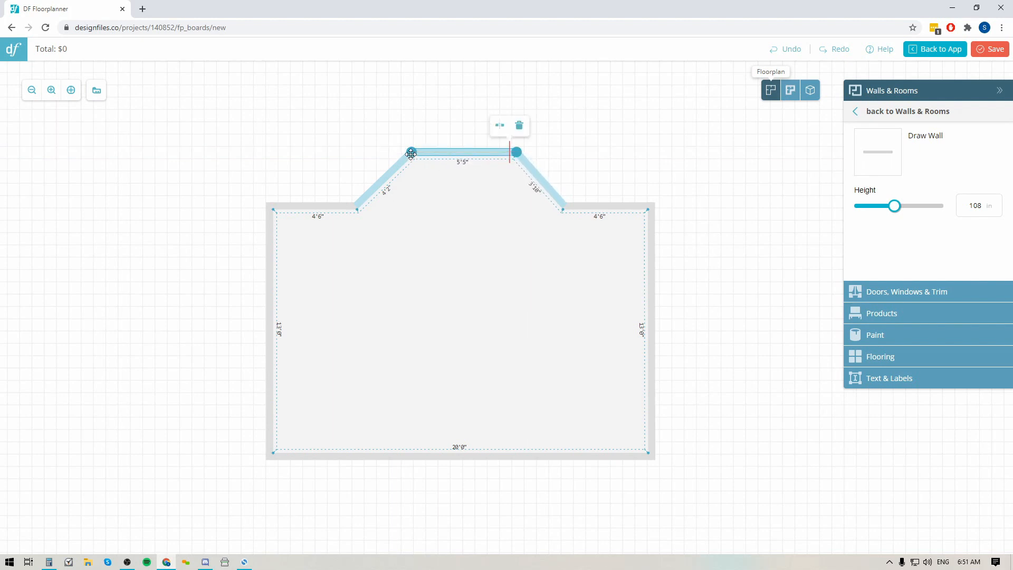
pyautogui.moveTo(412, 153); pyautogui.dragTo(404, 153)
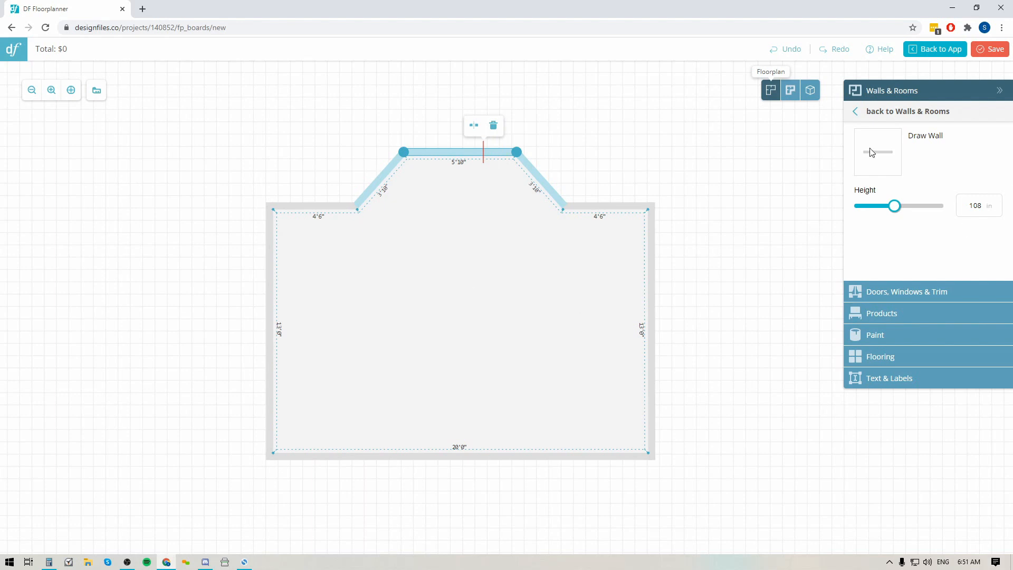
# - Place window 10_1 from the window catalog on the bay's left angled wall
pyautogui.click(876, 293)
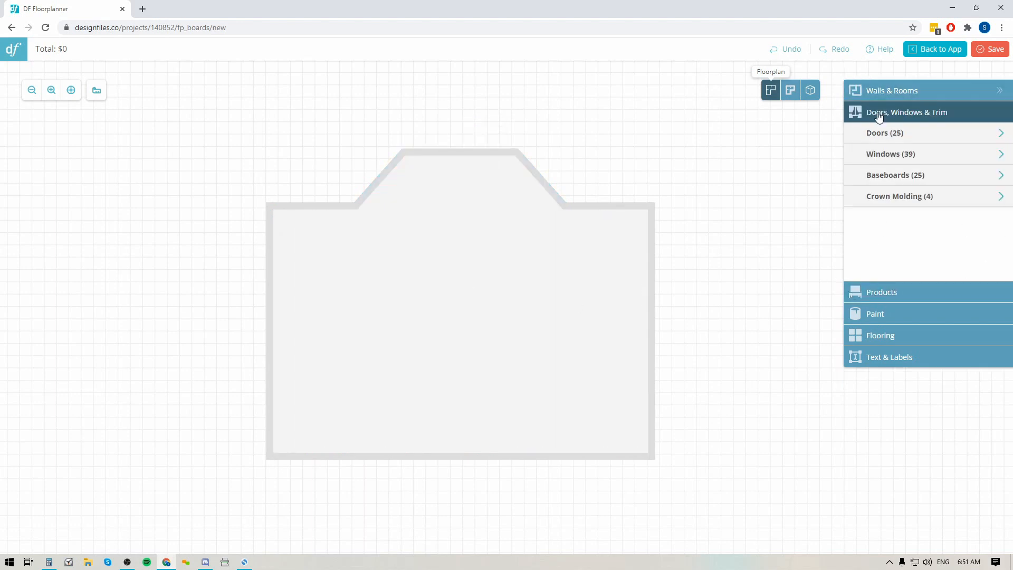
pyautogui.click(891, 159)
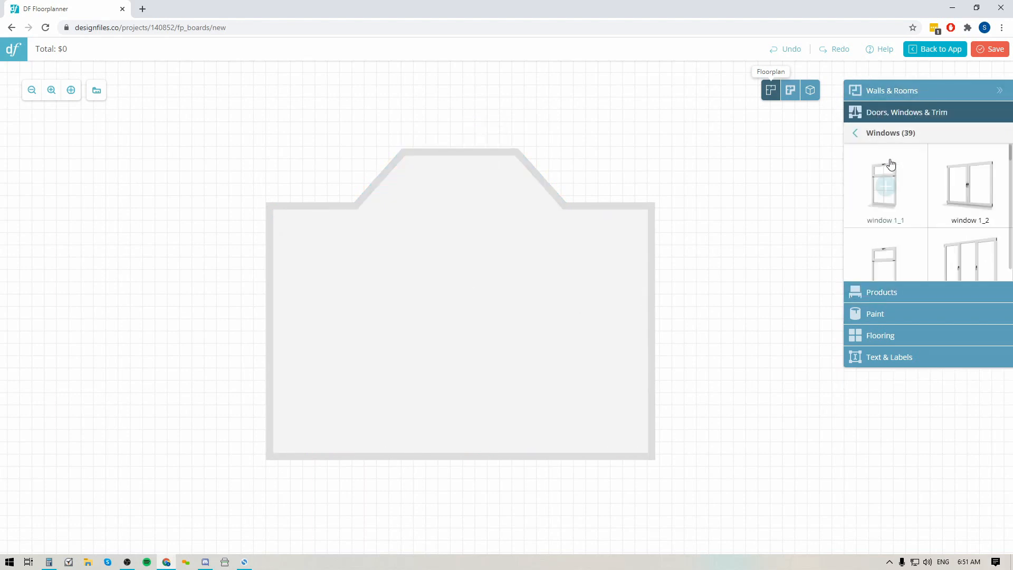
pyautogui.scroll(-8, 891, 239)
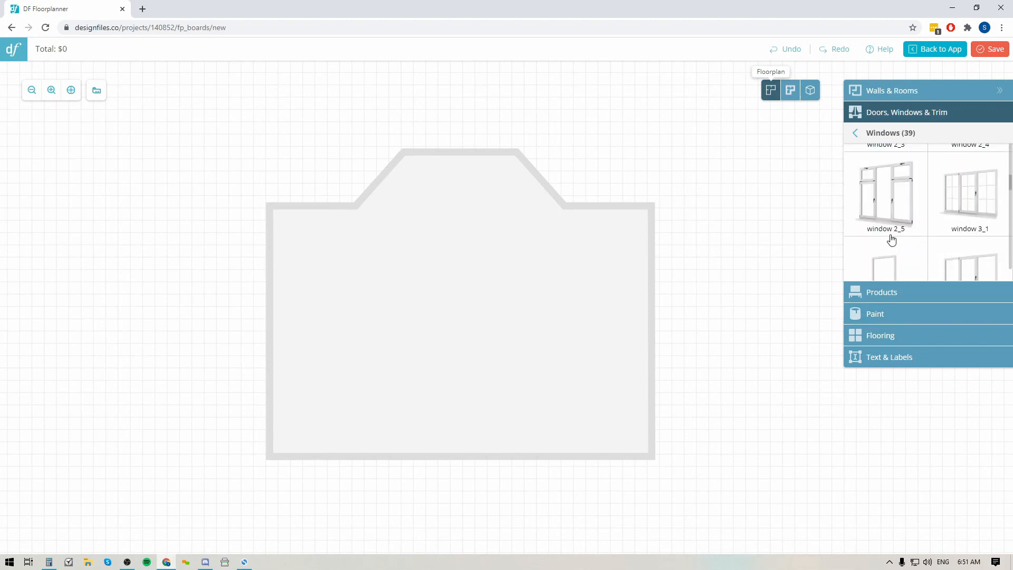
pyautogui.scroll(-8, 908, 221)
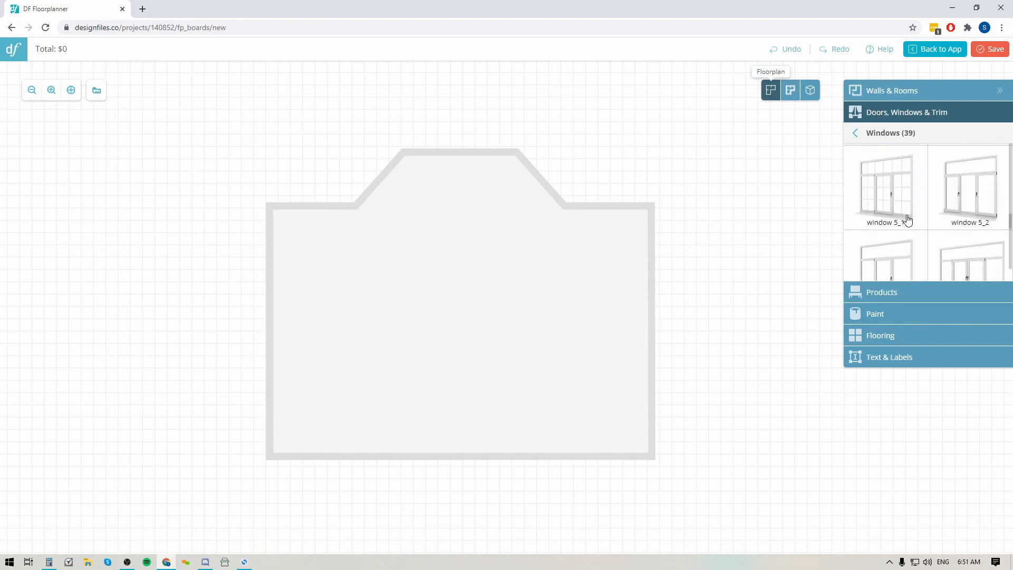
pyautogui.scroll(-10, 909, 221)
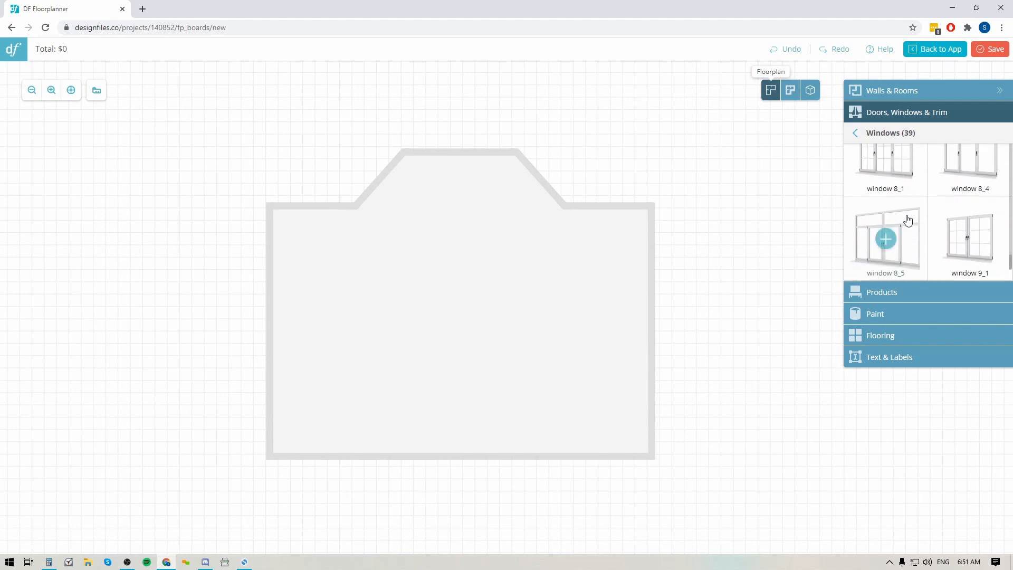
pyautogui.moveTo(887, 207); pyautogui.dragTo(385, 185)
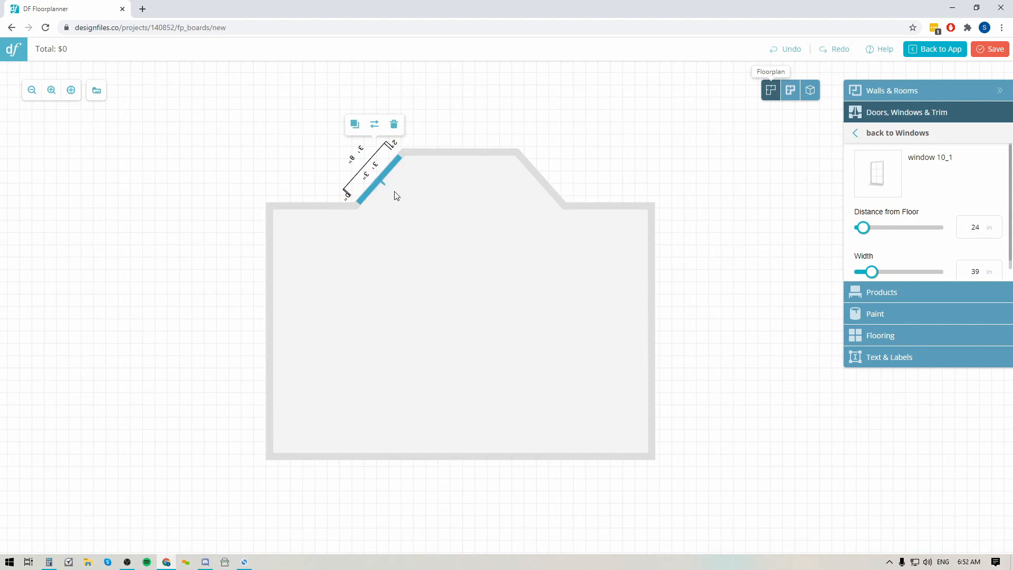
# - Duplicate the angled-wall window and fit the copy on the bay's right angled wall
pyautogui.click(354, 124)
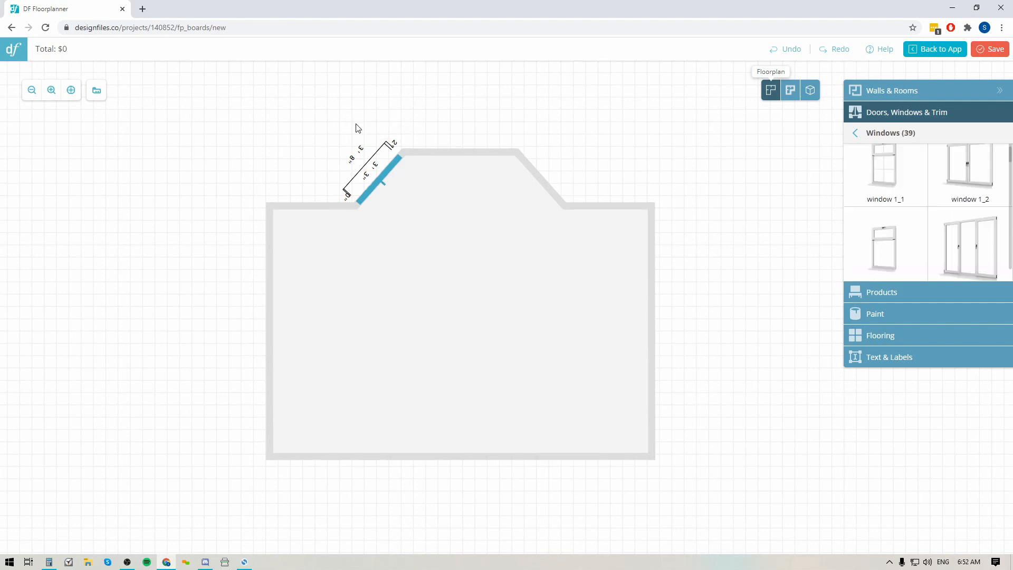
pyautogui.moveTo(460, 154); pyautogui.dragTo(536, 184)
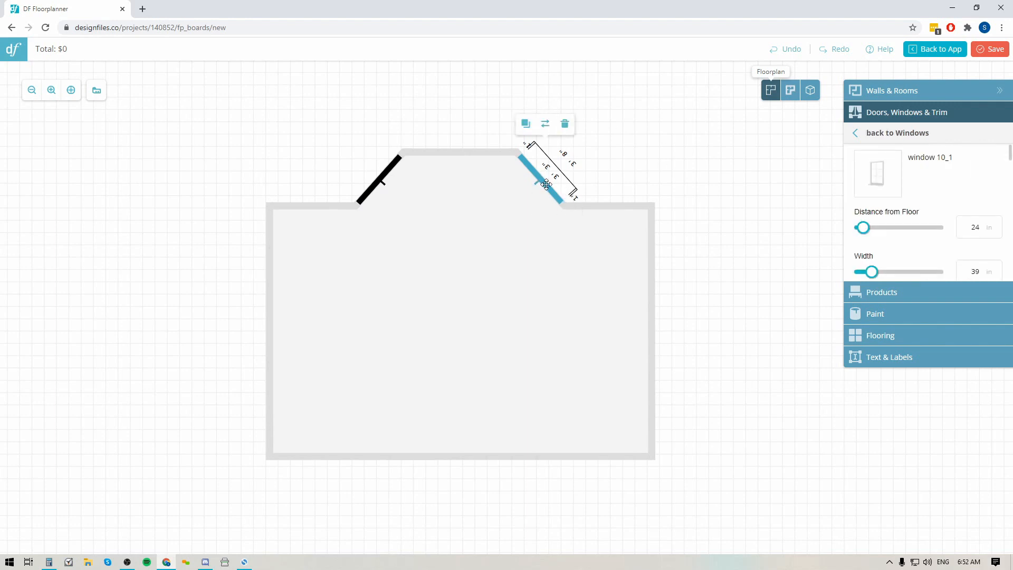
pyautogui.moveTo(546, 184); pyautogui.dragTo(540, 180)
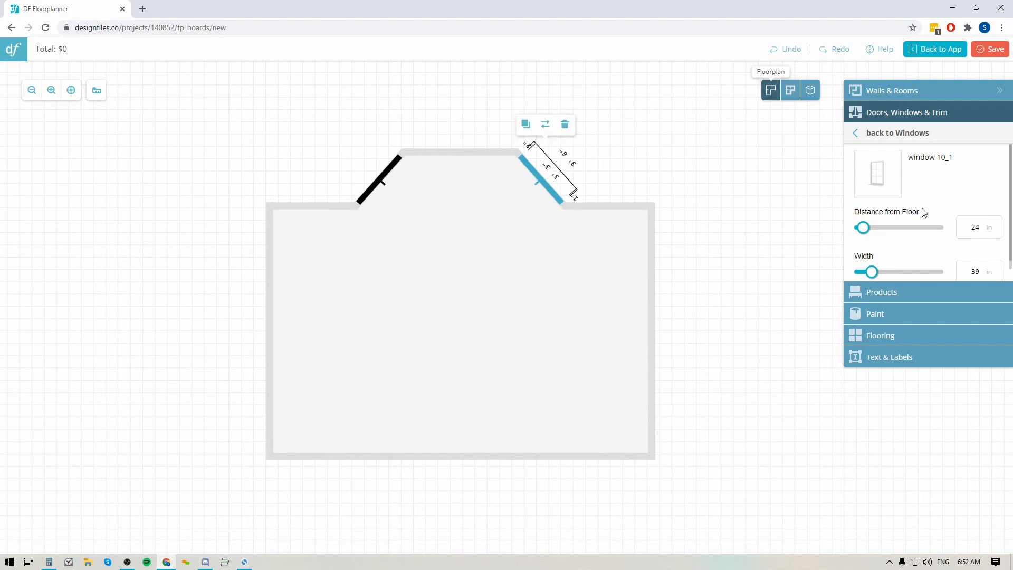
# - Set the width of both angled bay windows to 43 inches
pyautogui.scroll(-2, 948, 222)
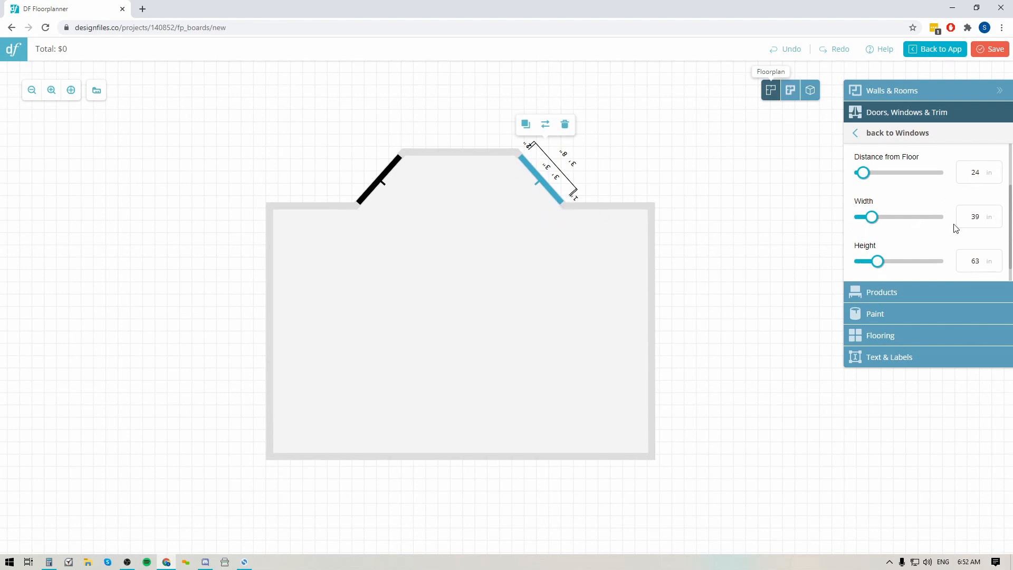
pyautogui.click(998, 214)
pyautogui.click(997, 214)
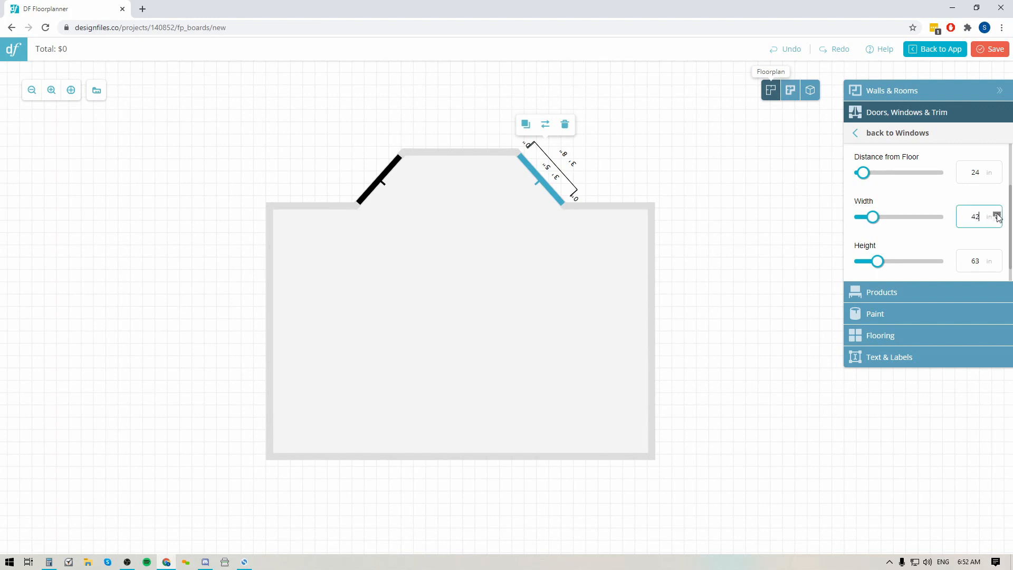
pyautogui.click(997, 214)
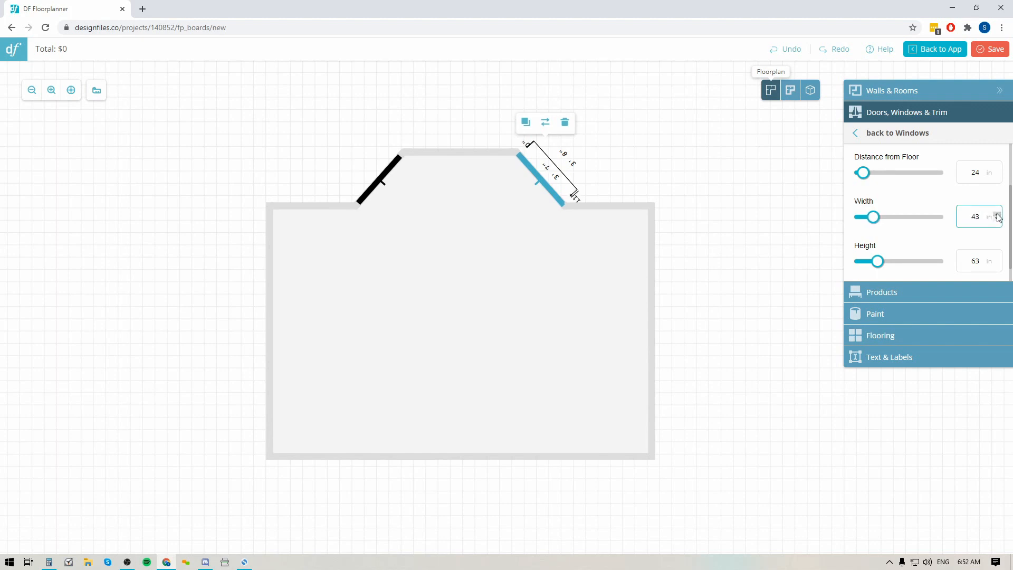
pyautogui.click(998, 215)
pyautogui.click(998, 218)
pyautogui.click(391, 173)
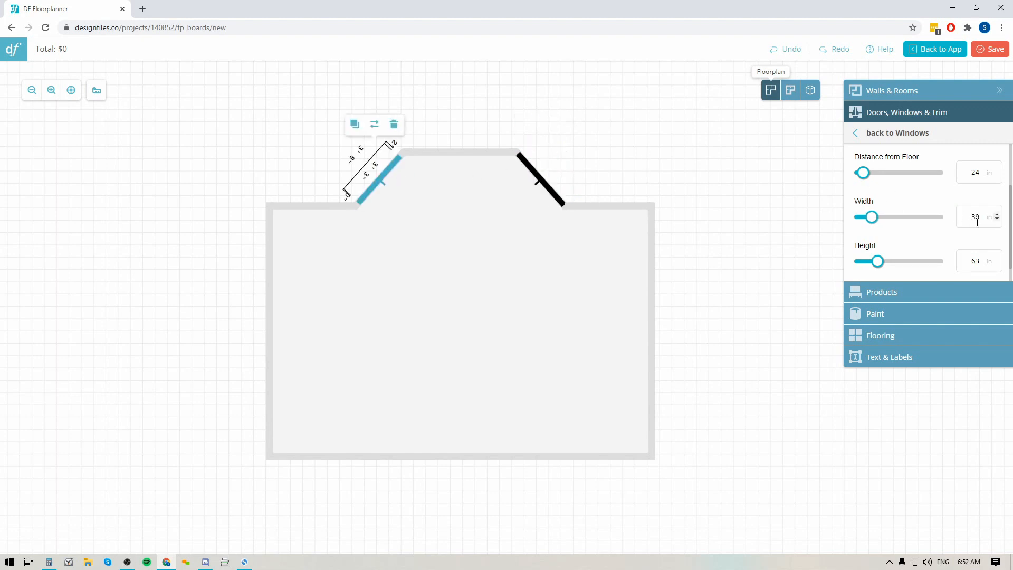
pyautogui.moveTo(978, 218); pyautogui.dragTo(938, 229)
pyautogui.write('43')
# - Place window 2_1 from the window catalog on the bay's front wall
pyautogui.click(892, 133)
pyautogui.scroll(-2, 892, 232)
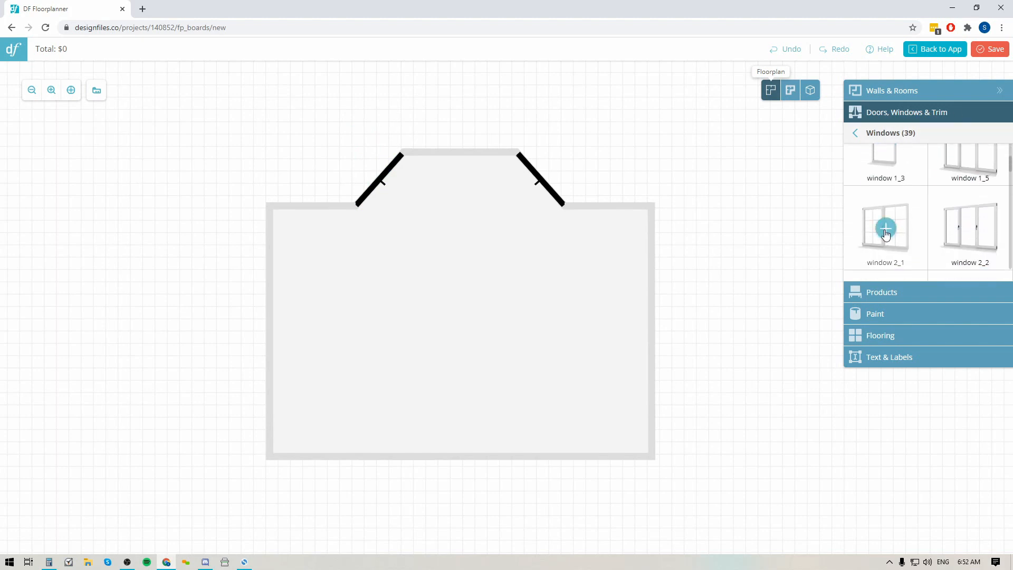
pyautogui.moveTo(888, 234); pyautogui.dragTo(450, 152)
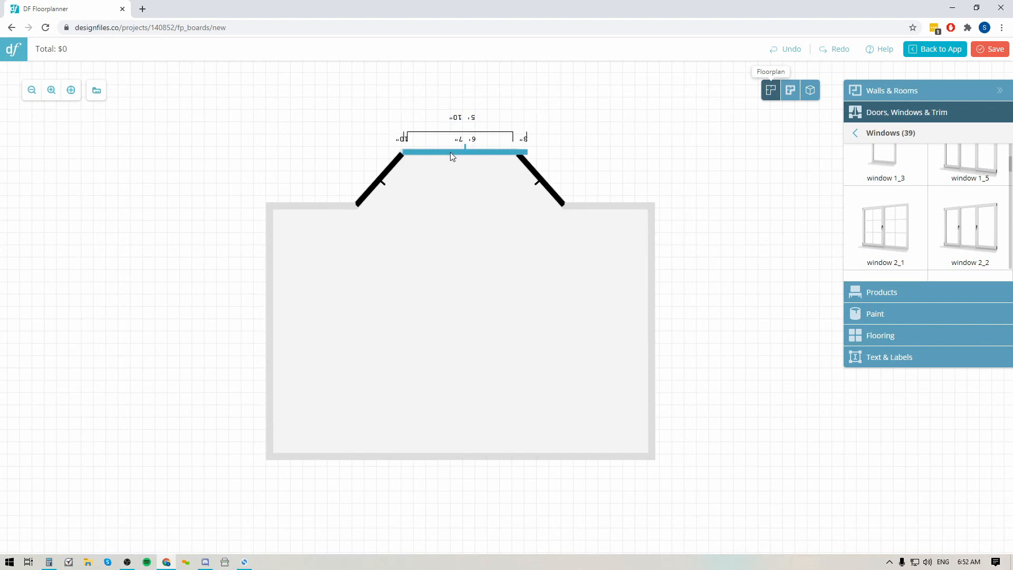
pyautogui.moveTo(451, 155); pyautogui.dragTo(450, 153)
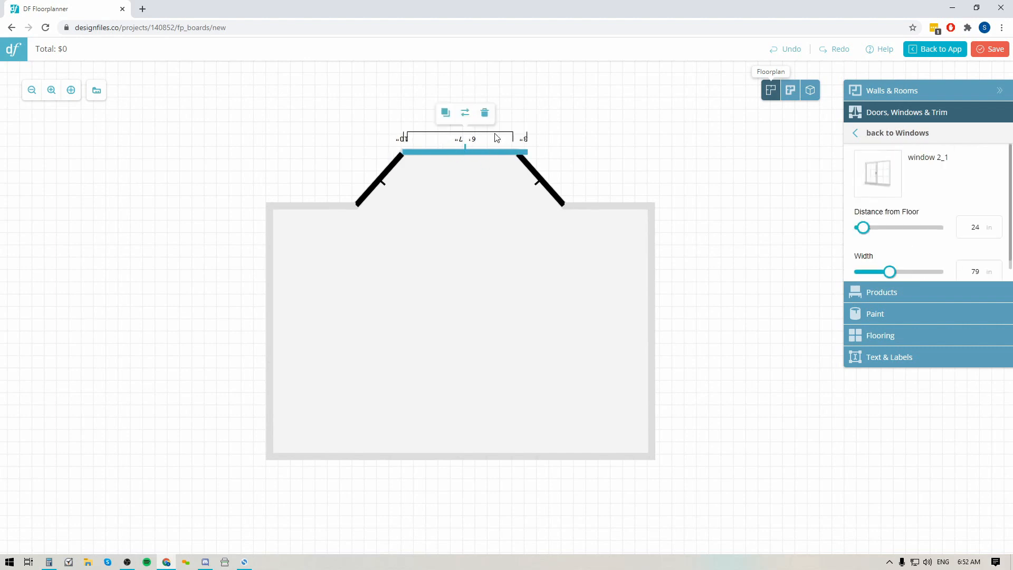
# - Set the front bay window's width to 69 inches and center it on its wall, facing into the room
pyautogui.scroll(-1, 995, 251)
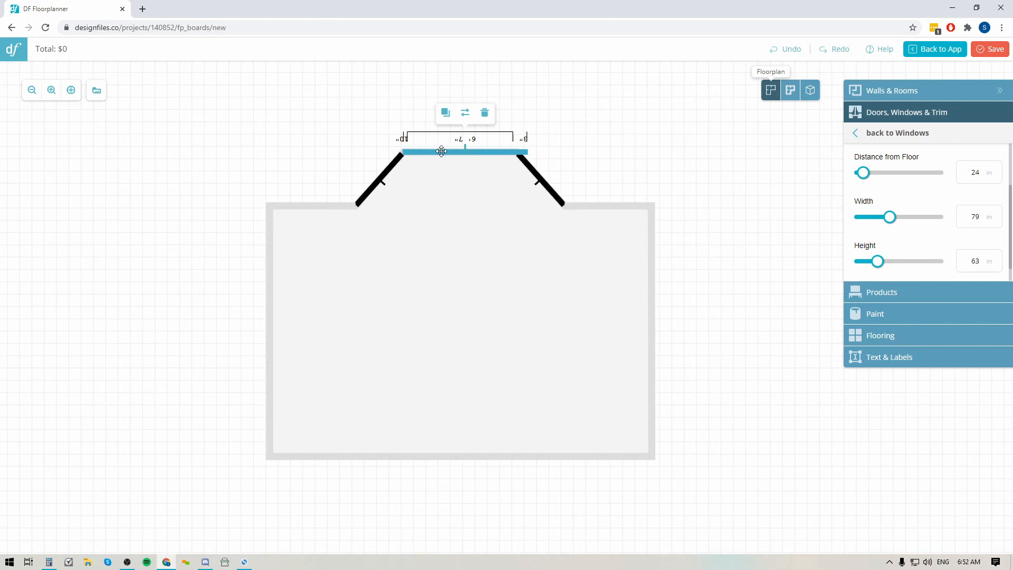
pyautogui.doubleClick(976, 217)
pyautogui.write('72')
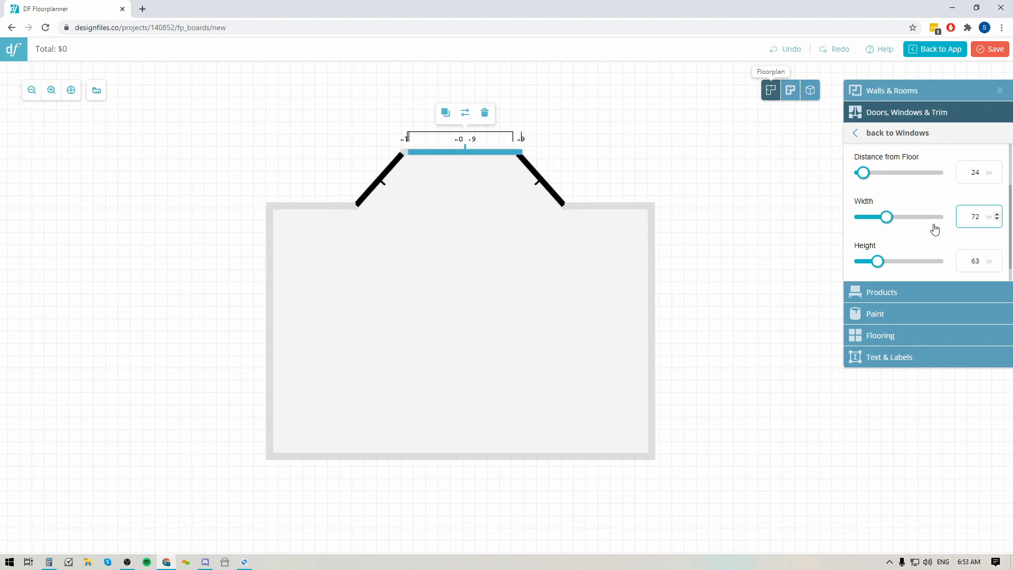
pyautogui.click(997, 219)
pyautogui.click(997, 219)
pyautogui.click(998, 219)
pyautogui.moveTo(466, 151); pyautogui.dragTo(460, 169)
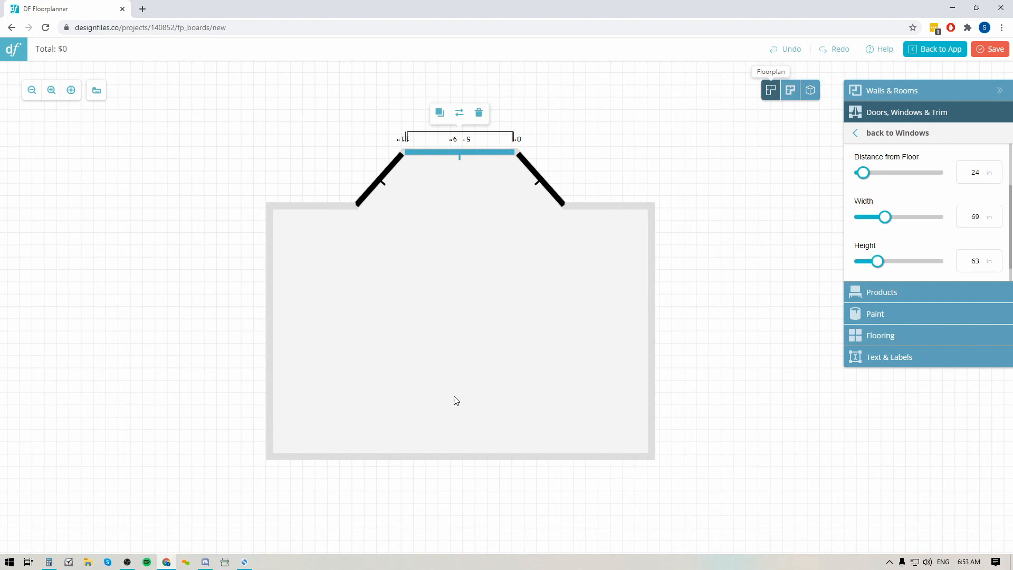
# - Check the room and its bay windows in the 3D top-down and 3D perspective views, and return to the floor plan
pyautogui.click(790, 90)
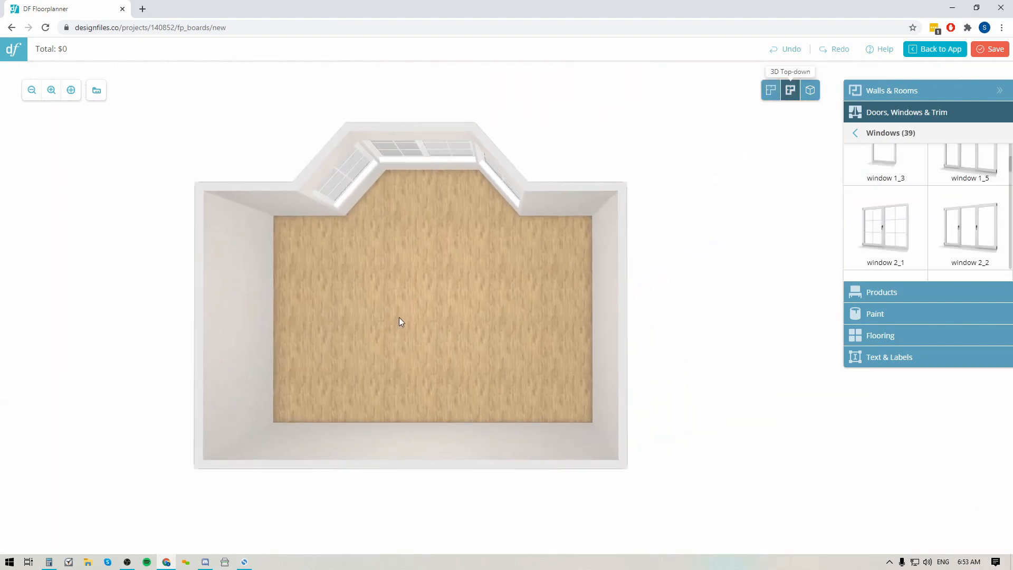
pyautogui.click(812, 92)
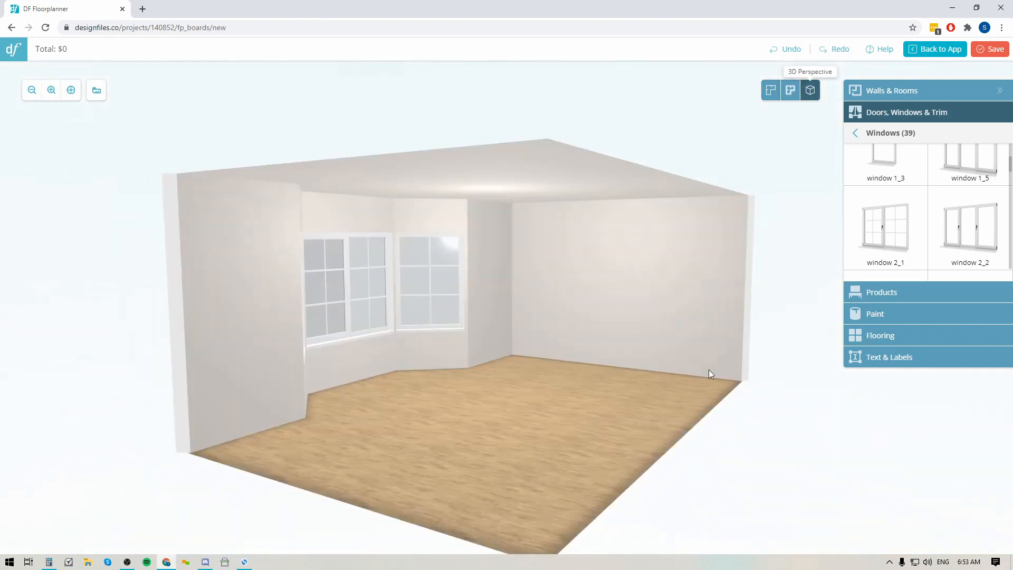
pyautogui.moveTo(561, 362)
pyautogui.mouseDown()
pyautogui.moveTo(605, 365)
pyautogui.moveTo(604, 384)
pyautogui.moveTo(590, 366)
pyautogui.moveTo(552, 362)
pyautogui.moveTo(554, 385)
pyautogui.moveTo(559, 378)
pyautogui.mouseUp()
pyautogui.click(771, 90)
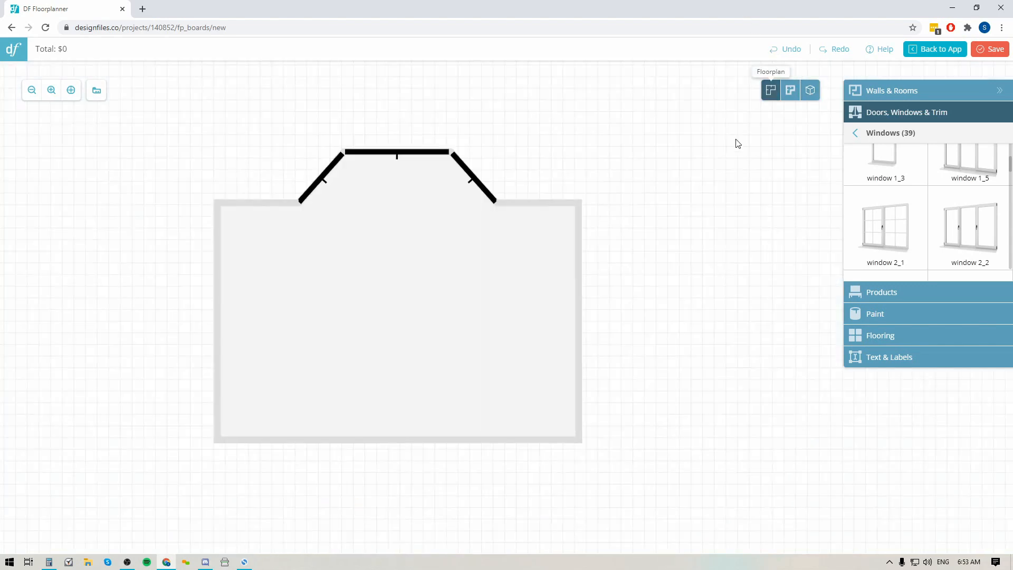
# - Place the entrance opening from the door catalog centered on the wall opposite the bay and set its width to 84 inches
pyautogui.moveTo(396, 317); pyautogui.dragTo(486, 297)
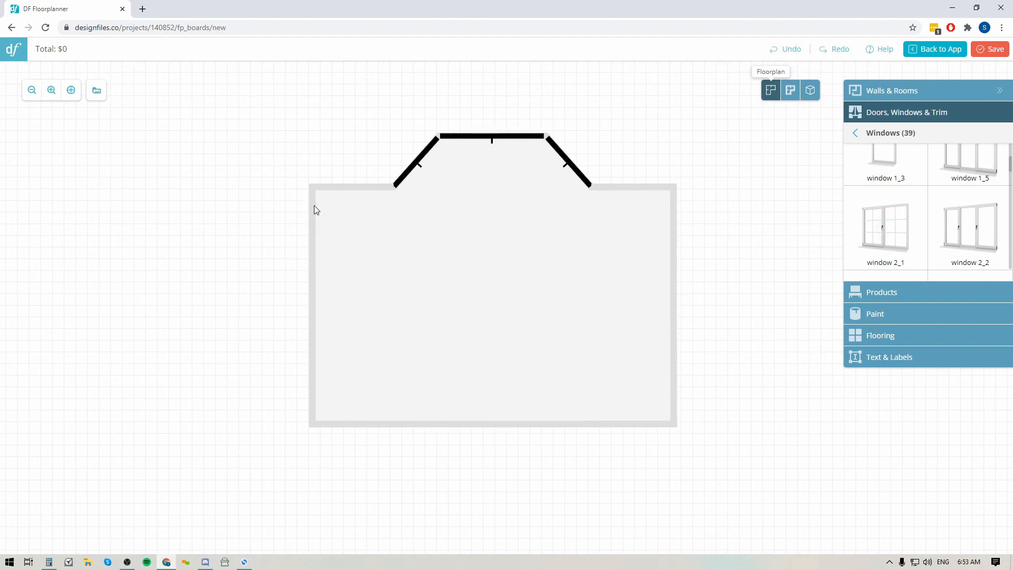
pyautogui.click(874, 118)
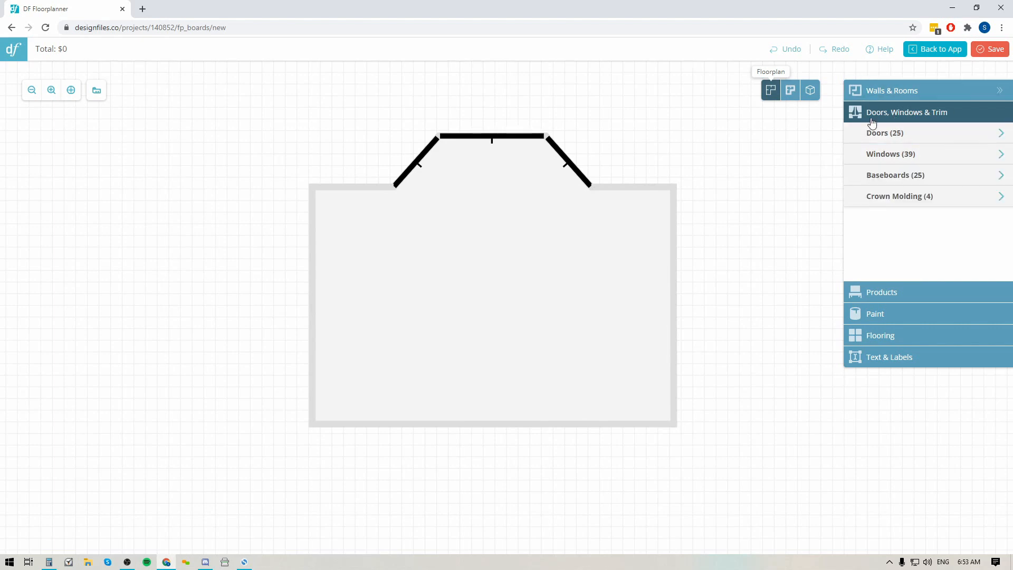
pyautogui.click(872, 136)
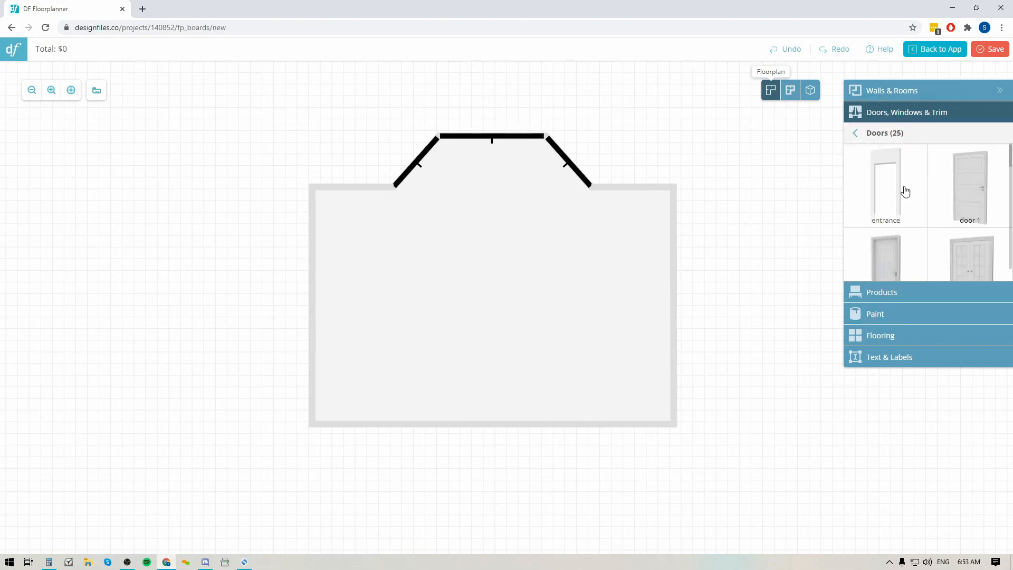
pyautogui.click(885, 187)
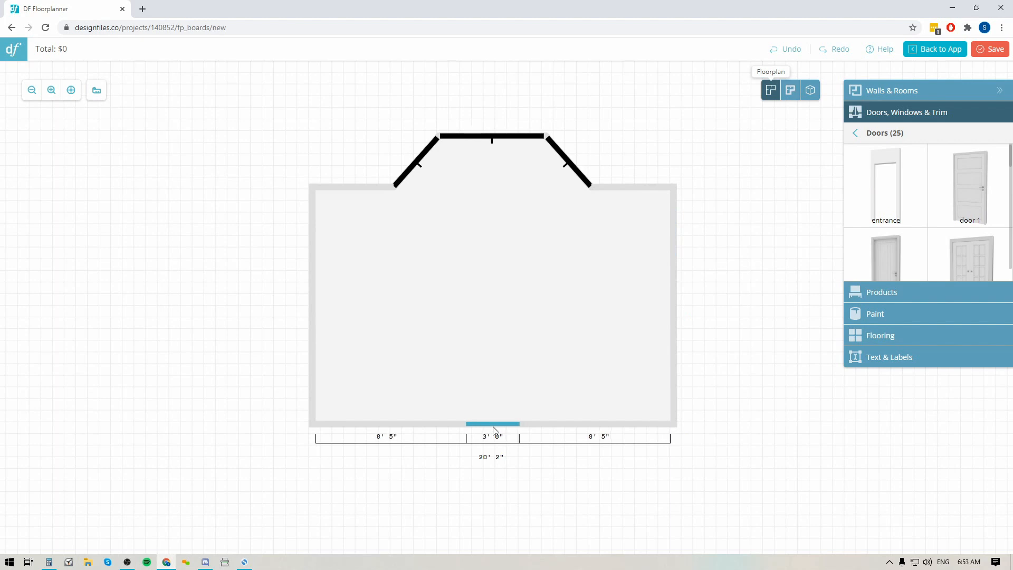
pyautogui.click(495, 430)
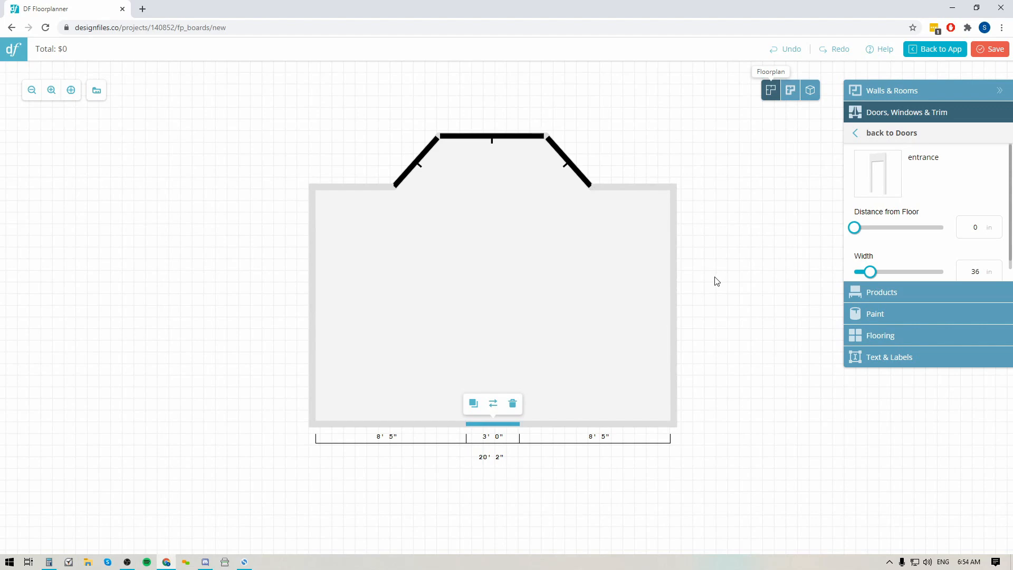
pyautogui.scroll(-1, 835, 268)
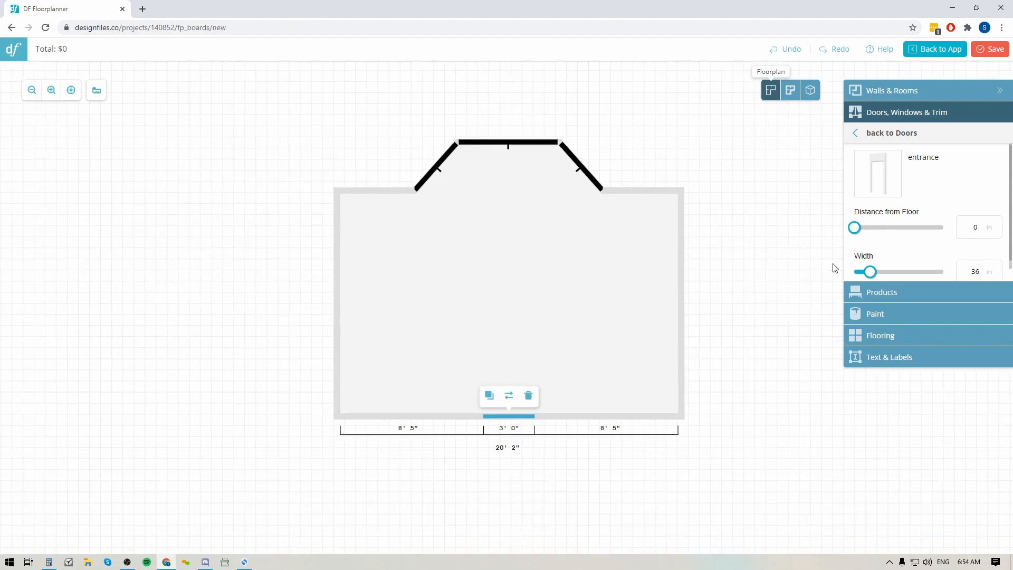
pyautogui.write('84')
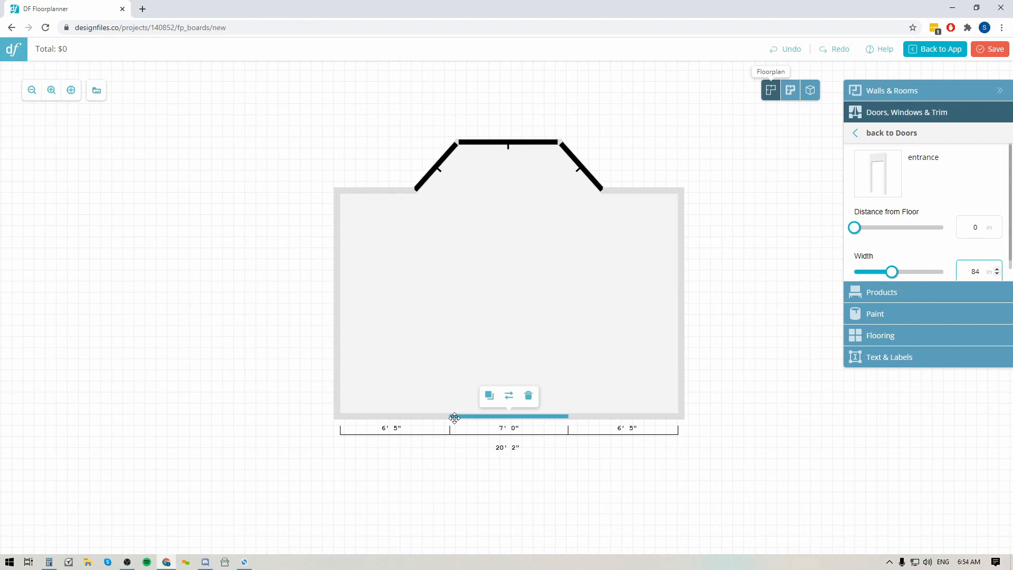
# - Place door 1 on the room's left wall near the upper corner and flip it to swing into the room
pyautogui.click(867, 136)
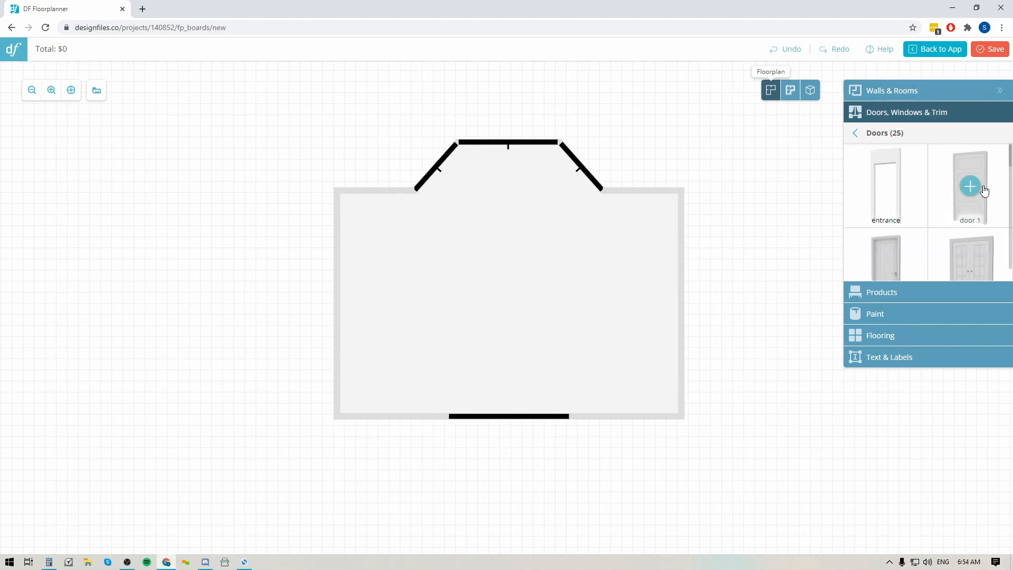
pyautogui.moveTo(970, 186); pyautogui.dragTo(337, 232)
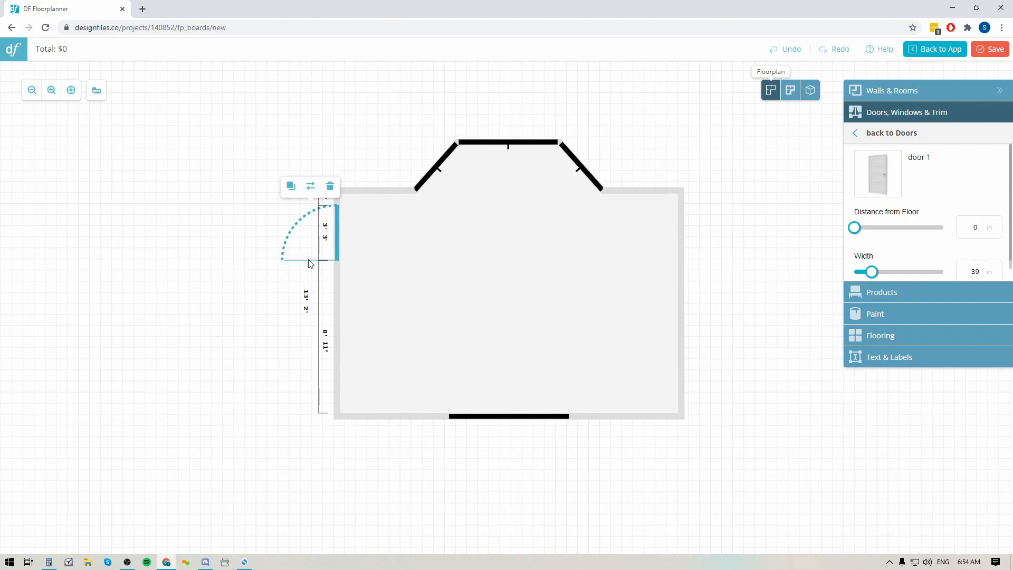
pyautogui.click(312, 186)
pyautogui.click(311, 187)
pyautogui.click(312, 187)
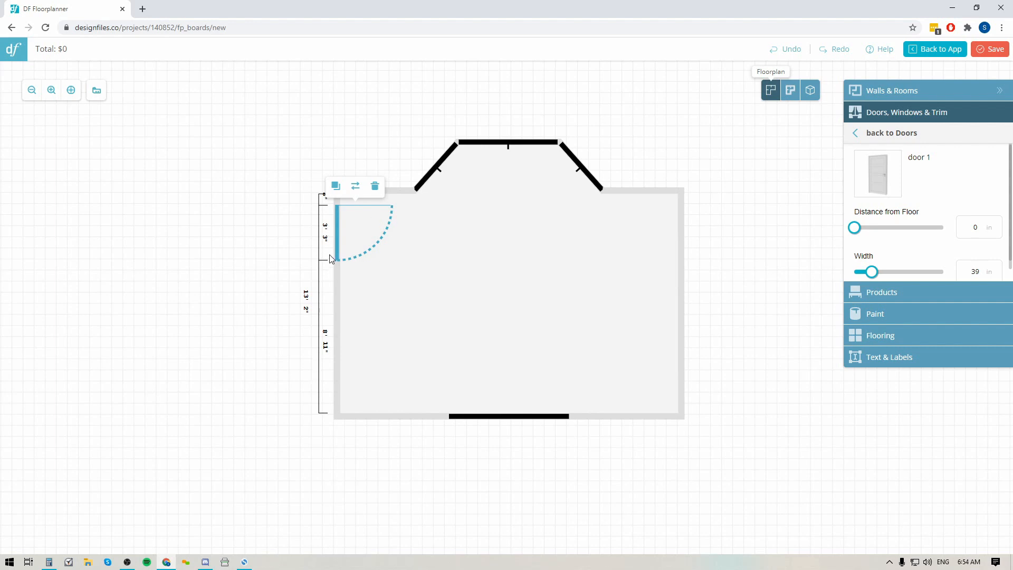
# - Inspect the door and entrance opening from several angles in 3D perspective and return to the floor plan
pyautogui.click(811, 92)
pyautogui.moveTo(739, 345); pyautogui.dragTo(411, 384)
pyautogui.moveTo(637, 363); pyautogui.dragTo(558, 367)
pyautogui.click(771, 90)
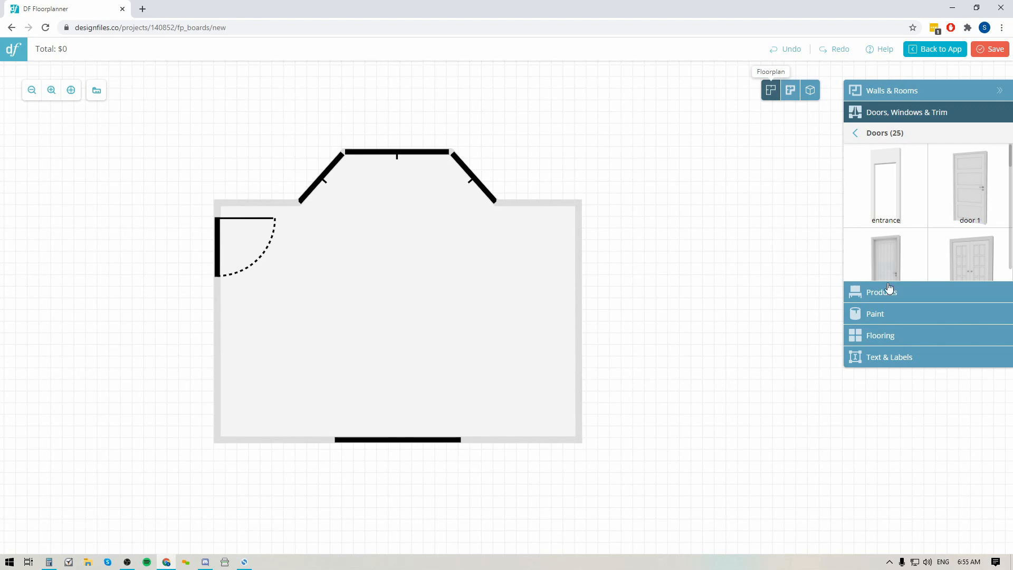
# - Draw three connected walls forming a shallow bump-out about 6'3" long and 10" deep on the inside of the right wall
pyautogui.click(887, 91)
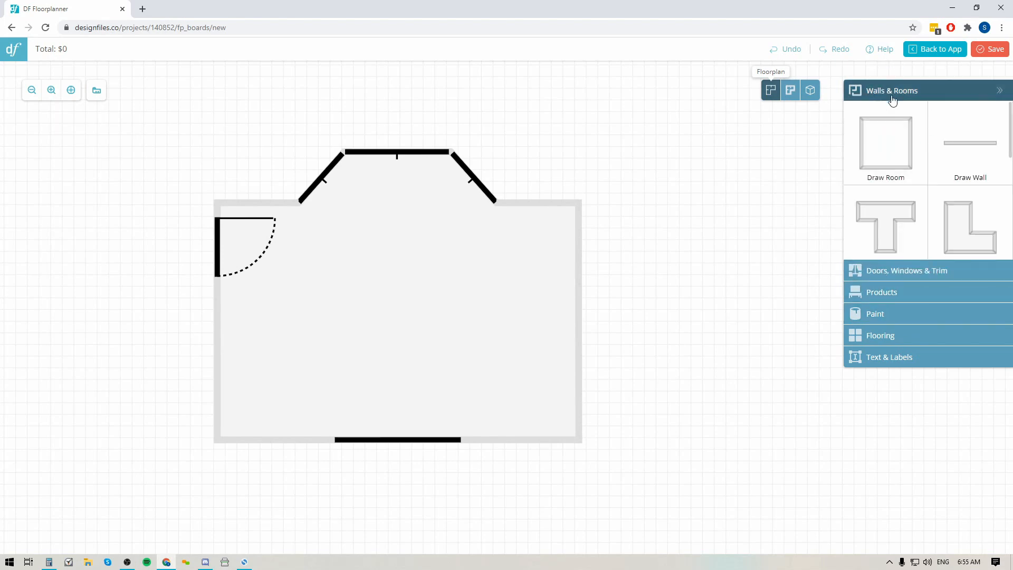
pyautogui.scroll(2, 730, 228)
pyautogui.moveTo(647, 296); pyautogui.dragTo(749, 293)
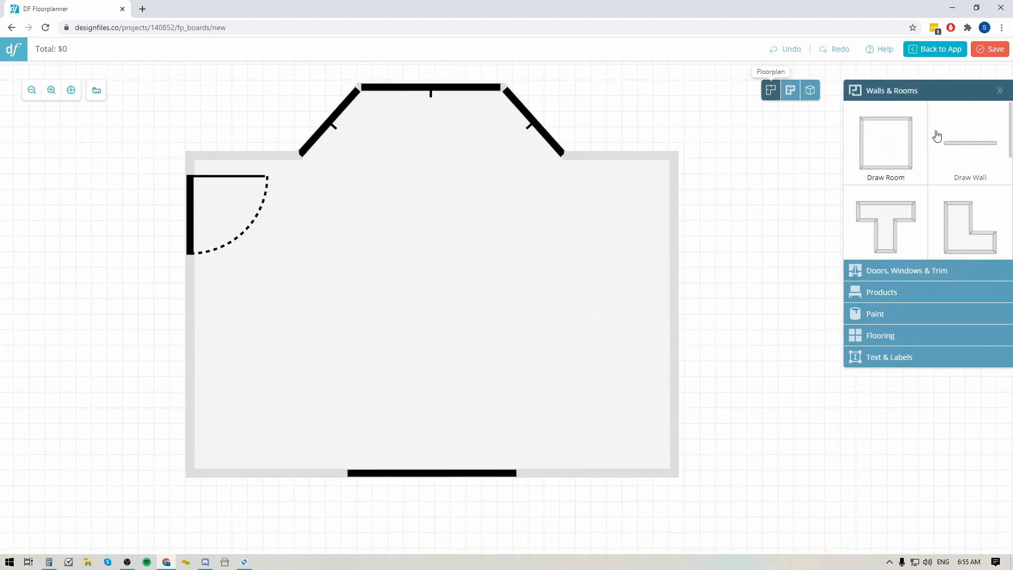
pyautogui.click(971, 143)
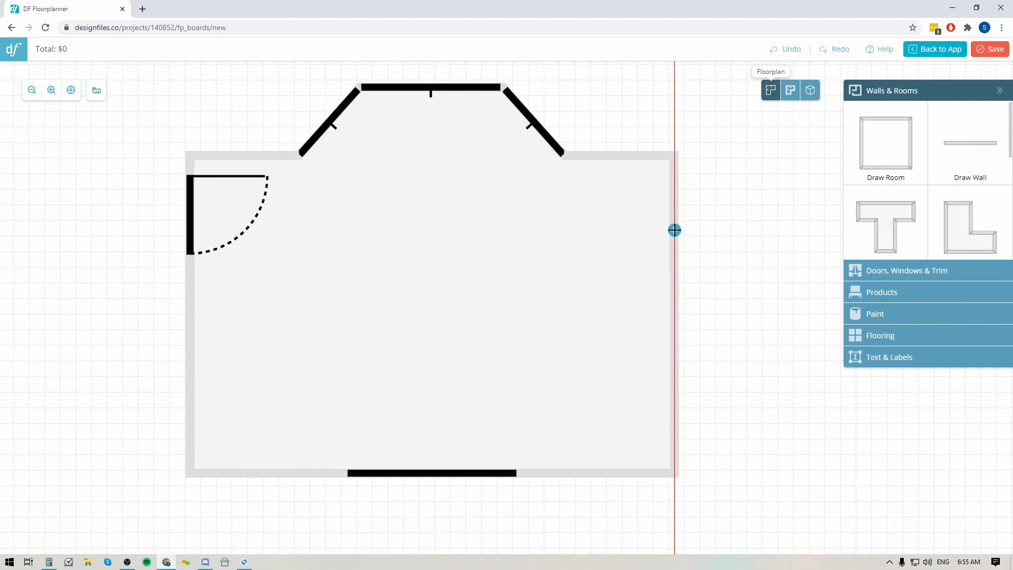
pyautogui.click(675, 230)
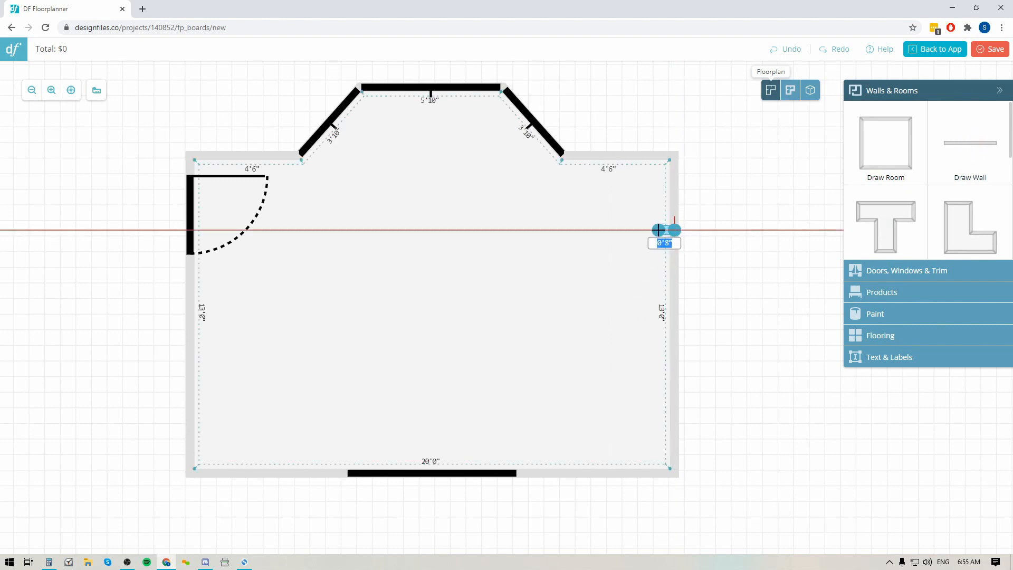
pyautogui.click(654, 230)
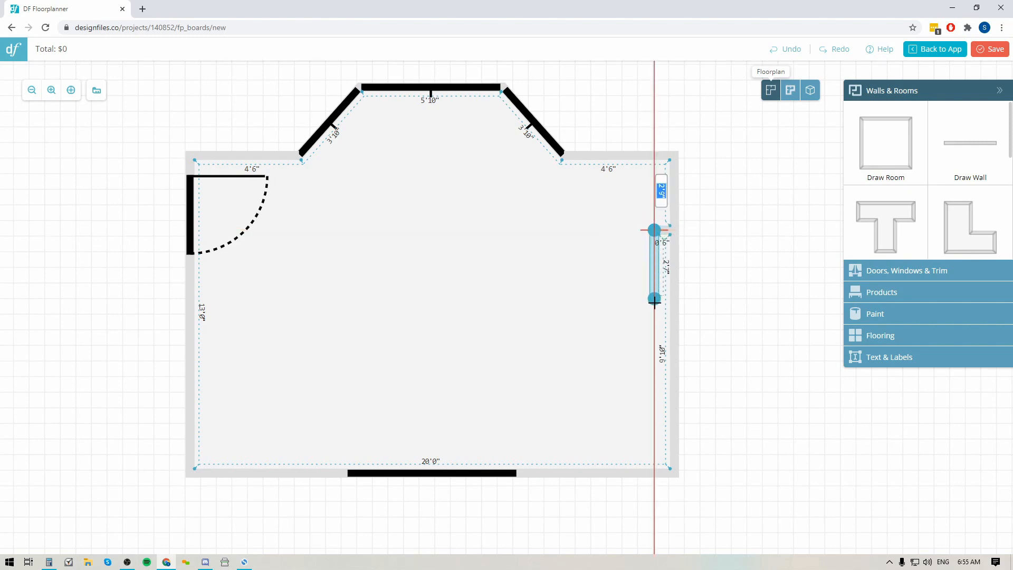
pyautogui.click(656, 369)
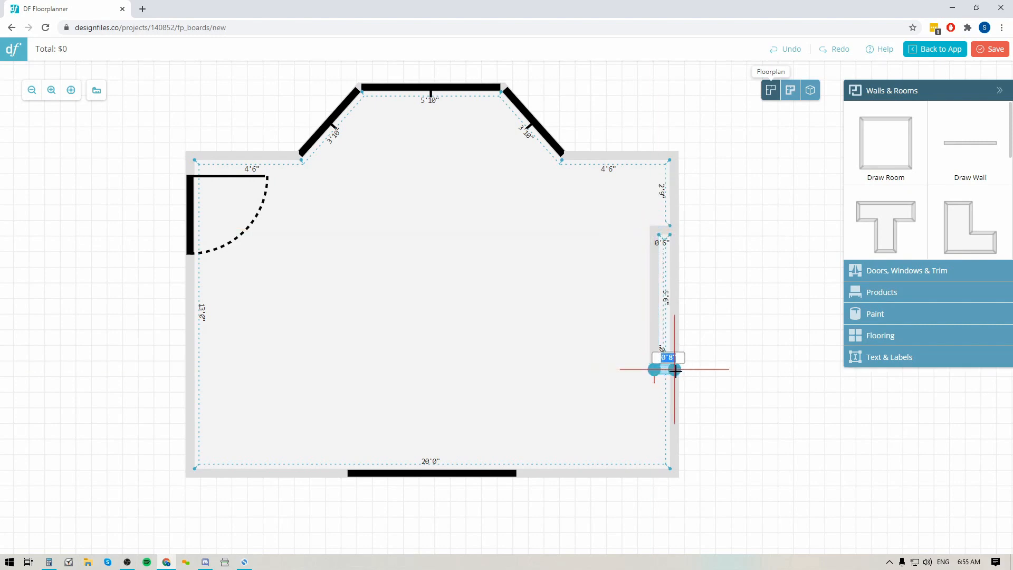
pyautogui.click(676, 370)
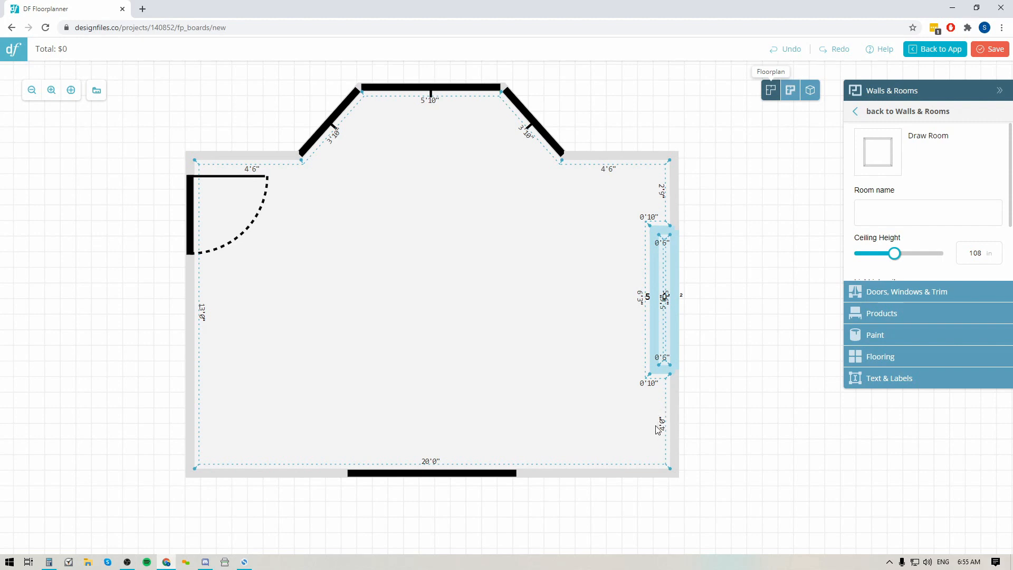
# - Move the bump-out's upper end wall down until it is 3'5" from the room's upper right corner
pyautogui.click(662, 234)
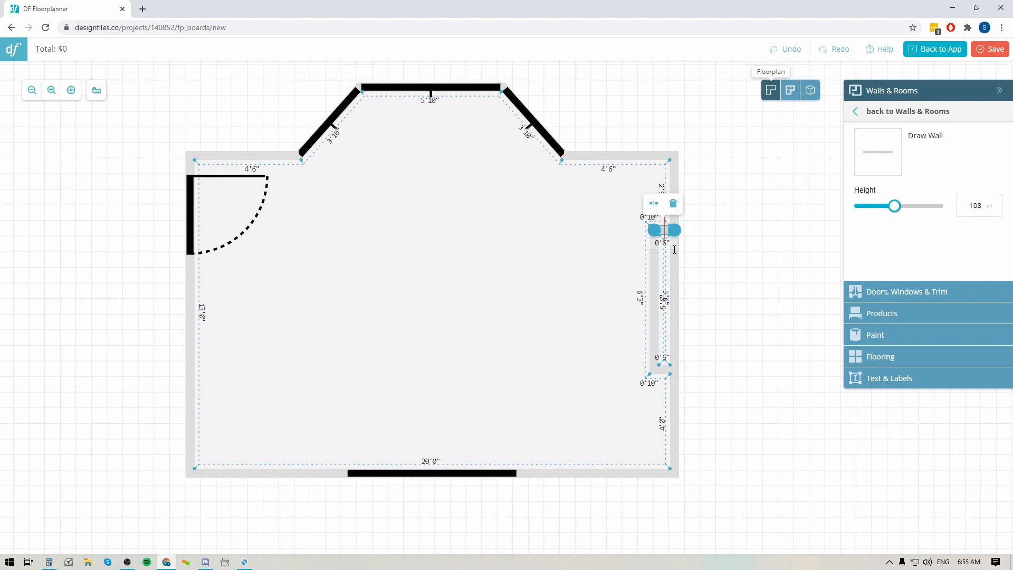
pyautogui.press('Down')
pyautogui.press('Down')
pyautogui.press('Down')
pyautogui.press('Down')
pyautogui.press('Down')
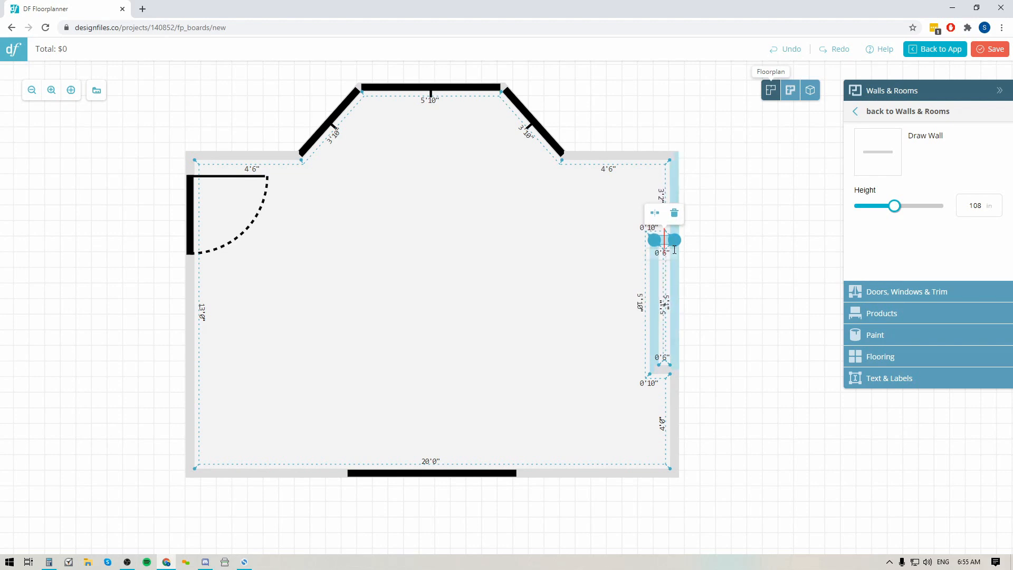
pyautogui.press('Down')
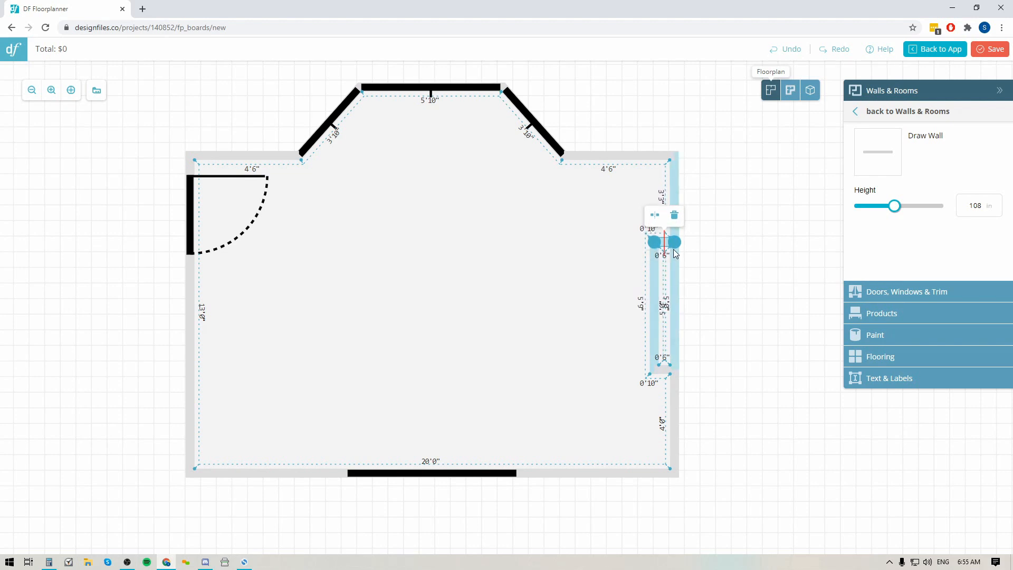
pyautogui.press('Down')
pyautogui.press('Down')
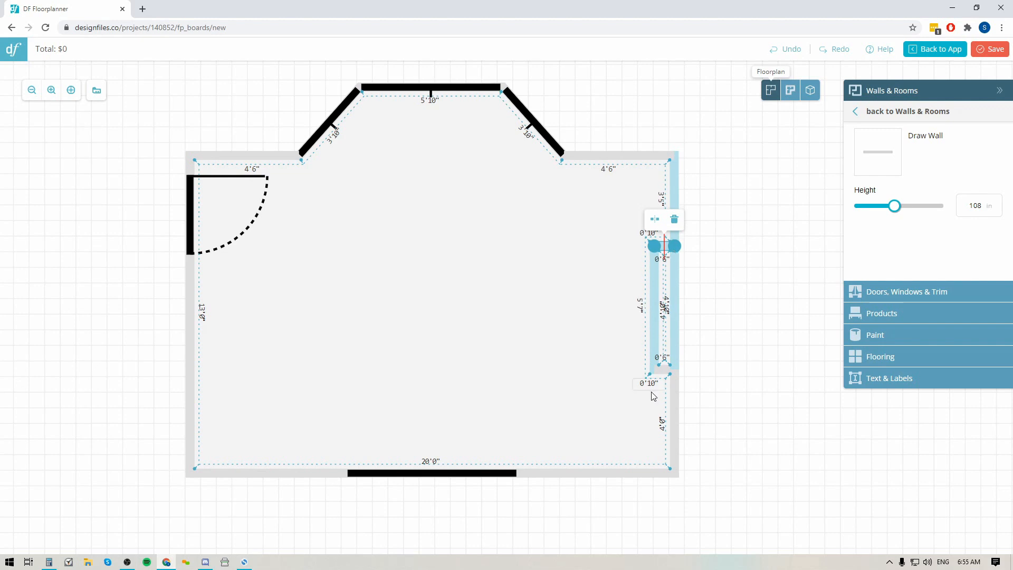
# - Move the bump-out's lower end wall down until it is 3'5" from the room's lower right corner
pyautogui.click(669, 376)
pyautogui.press('Down')
pyautogui.press('Down')
pyautogui.press('Down')
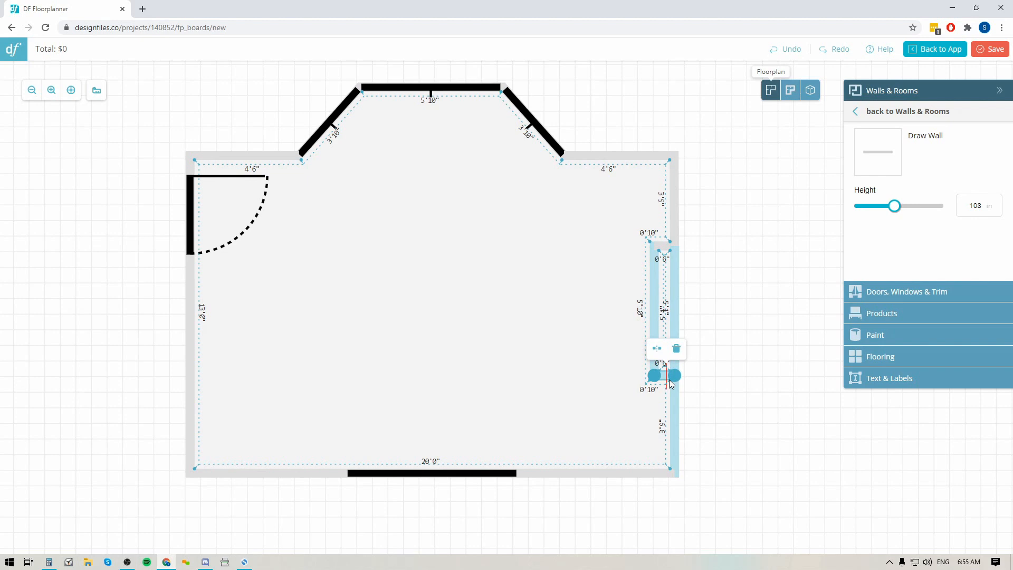
pyautogui.press('Down')
pyautogui.press('Down')
pyautogui.press('Down')
pyautogui.press('Down')
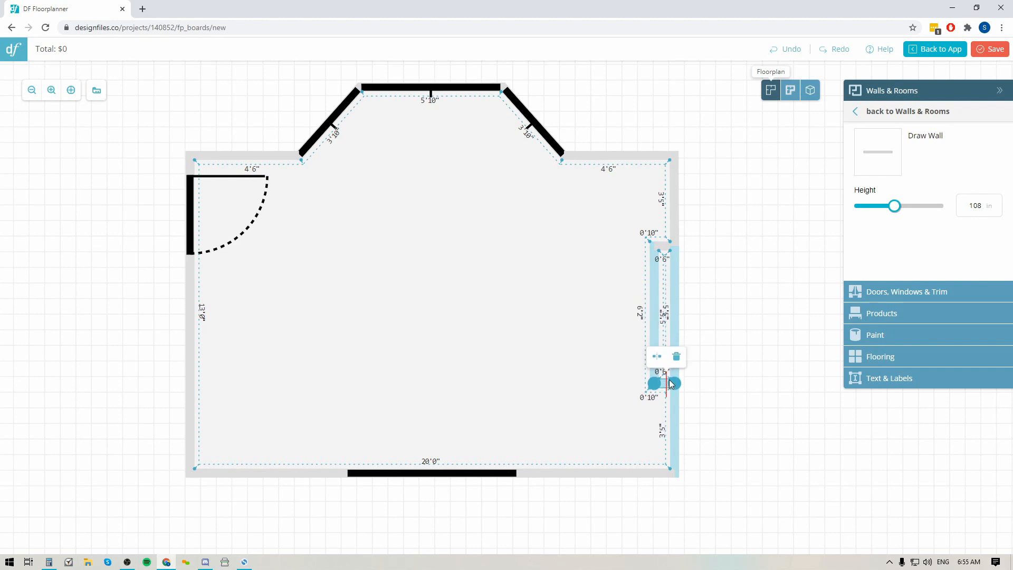
pyautogui.click(730, 301)
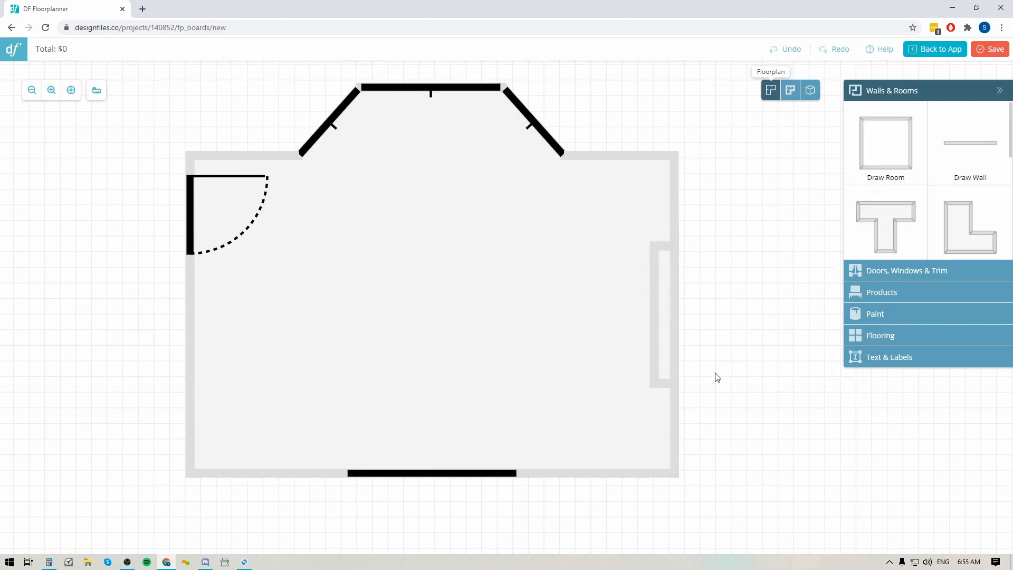
# - Open the product catalog and view the room with its bump-out in 3D perspective, looking toward the bay windows
pyautogui.click(871, 296)
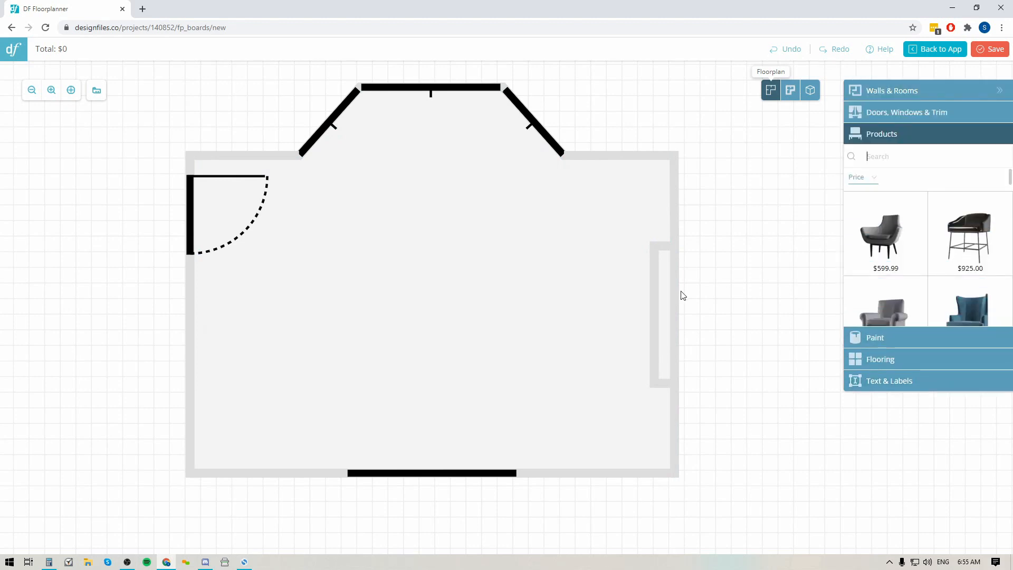
pyautogui.moveTo(863, 247)
pyautogui.click(811, 92)
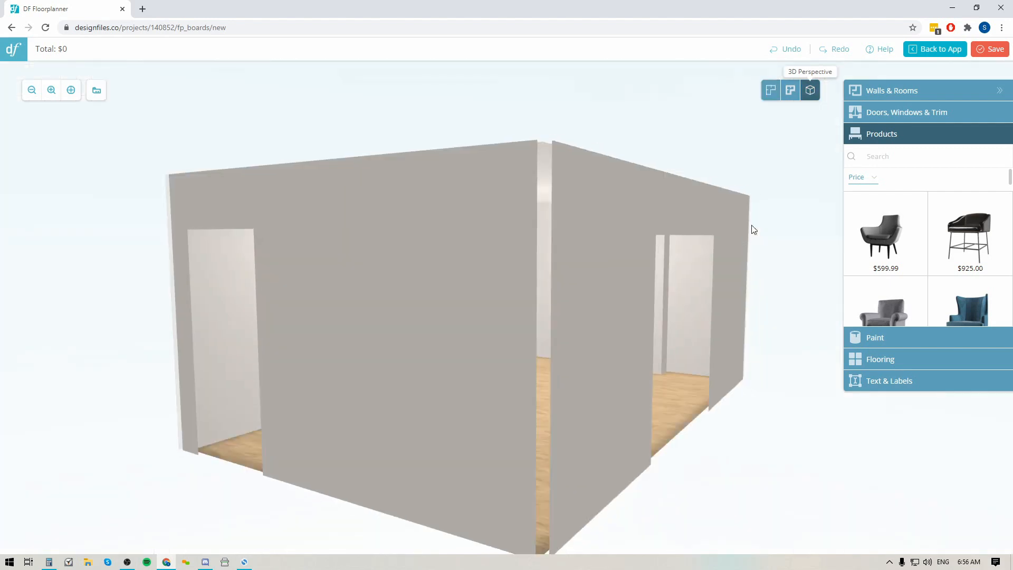
pyautogui.moveTo(654, 315); pyautogui.dragTo(502, 324)
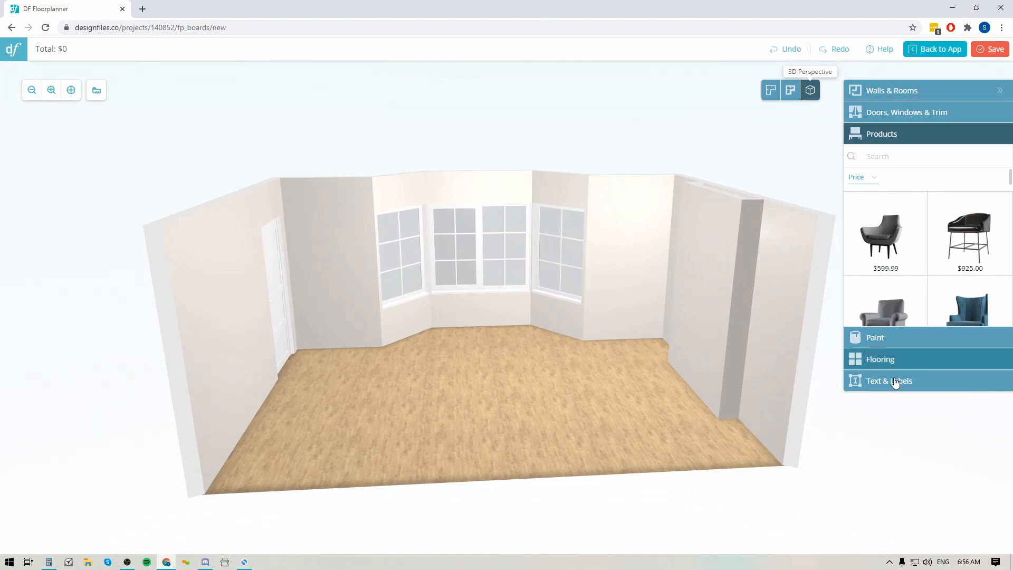
# - Apply Baseboard 1 to all walls of the room
pyautogui.click(907, 117)
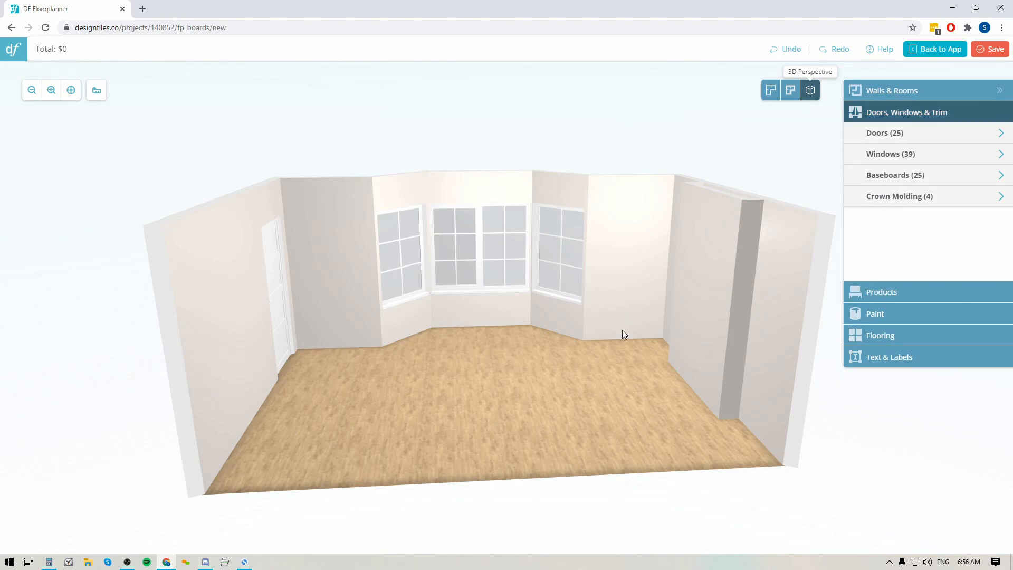
pyautogui.click(878, 176)
pyautogui.moveTo(973, 189)
pyautogui.moveTo(972, 189); pyautogui.dragTo(617, 327)
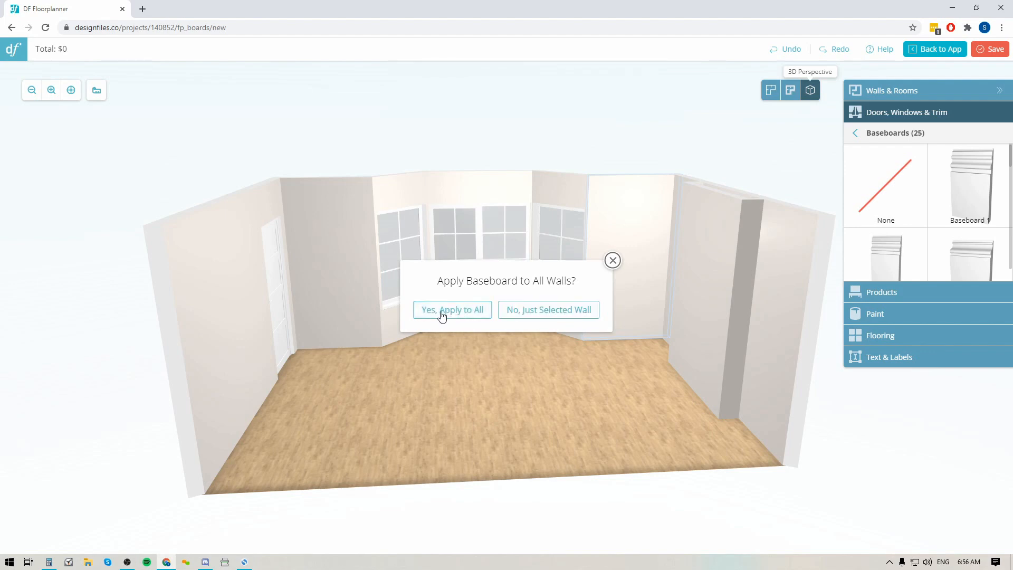
pyautogui.click(446, 315)
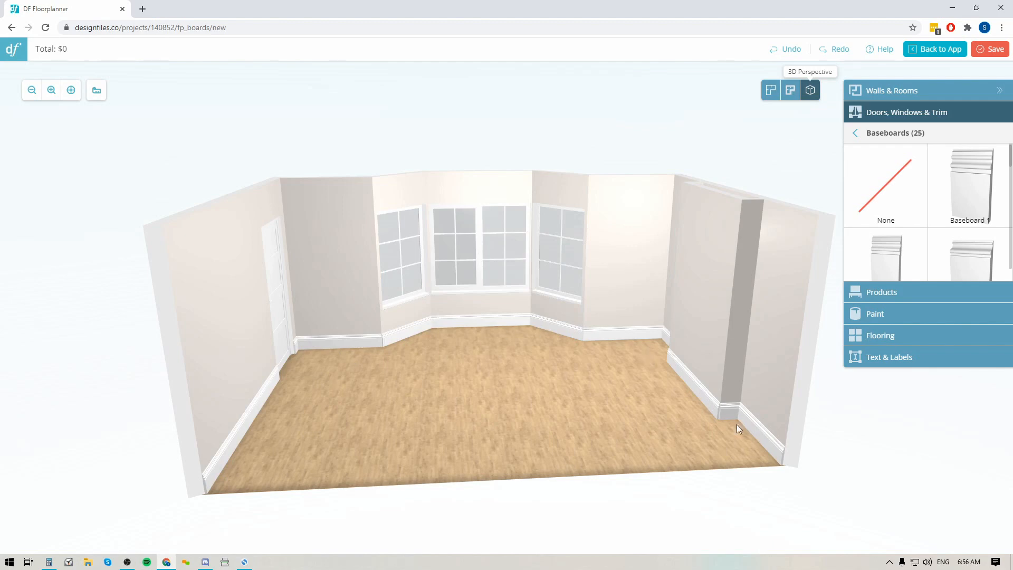
# - Apply Crownmolding 1 to all walls of the room
pyautogui.click(874, 134)
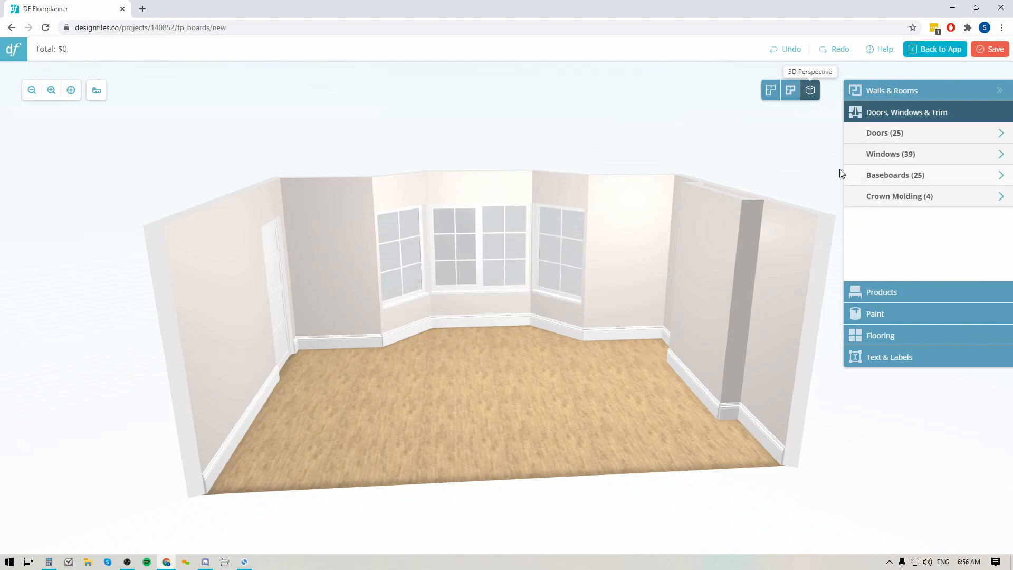
pyautogui.click(885, 201)
pyautogui.click(969, 186)
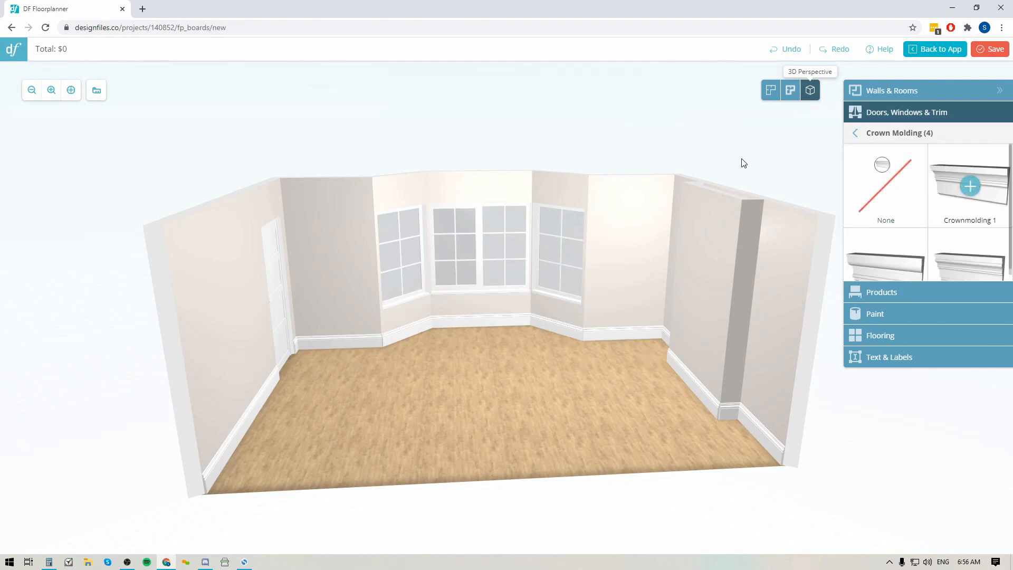
pyautogui.click(459, 310)
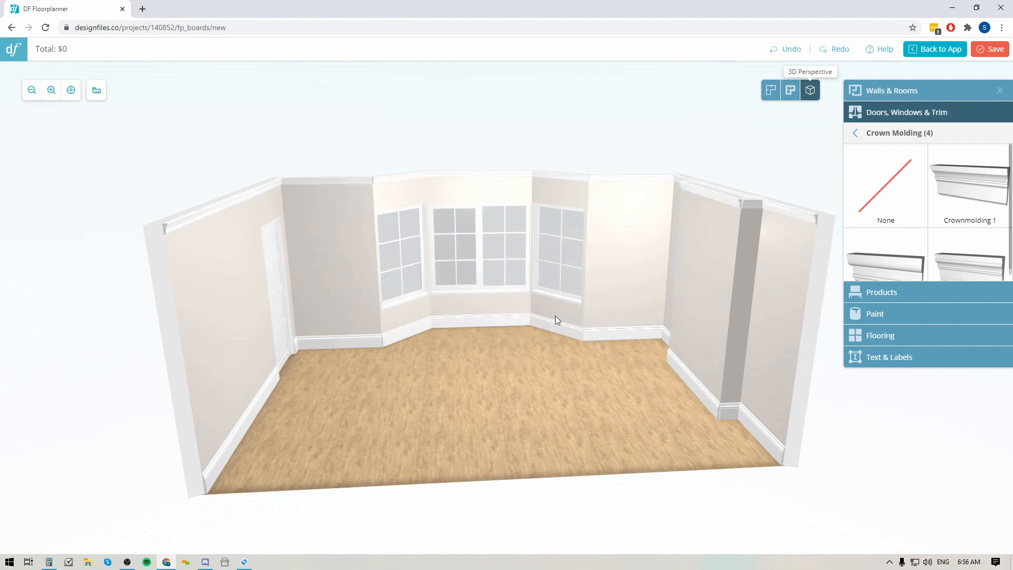
# - Paint all walls of the room with Benjamin Moore AF-500
pyautogui.click(875, 314)
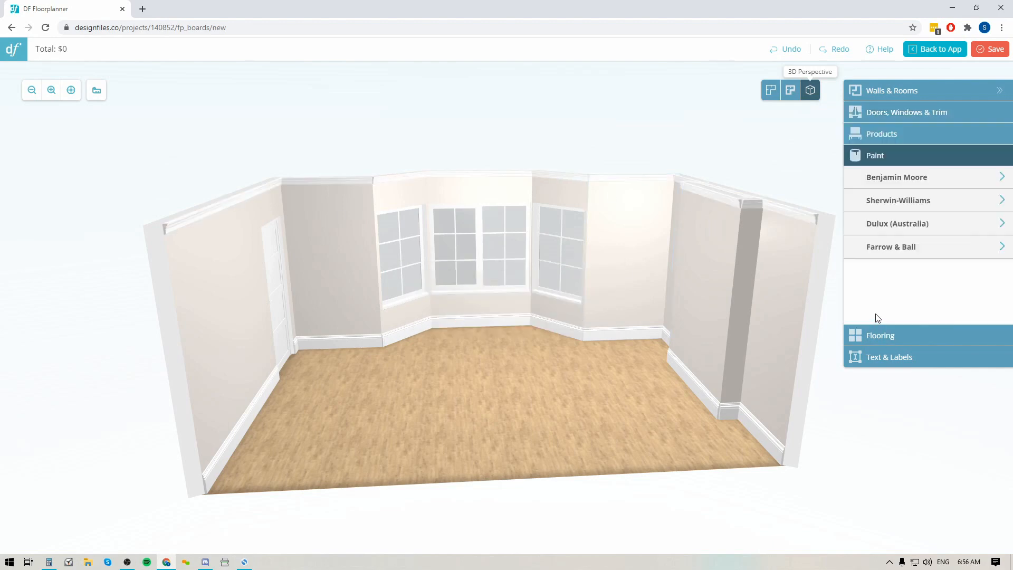
pyautogui.click(896, 179)
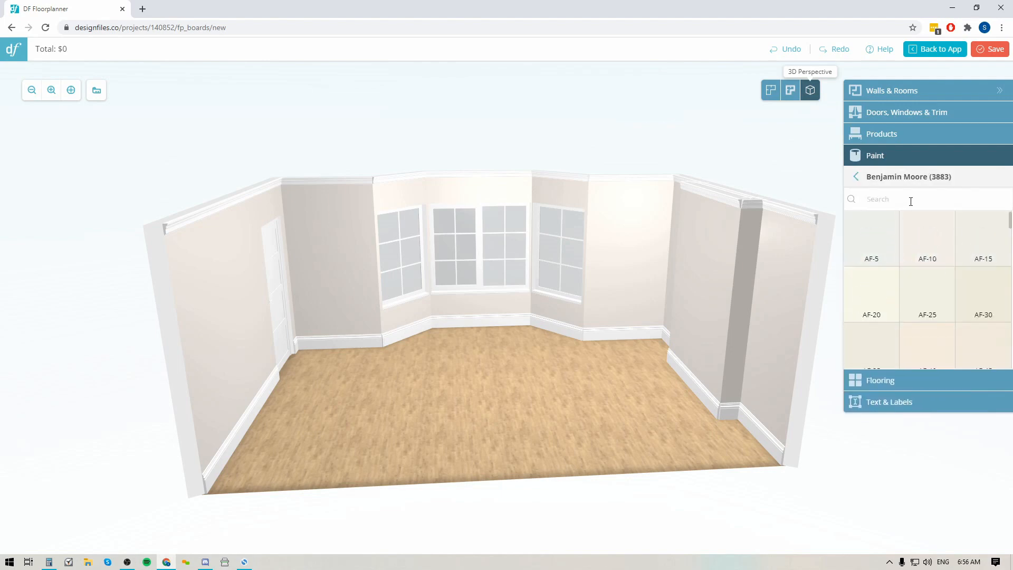
pyautogui.scroll(-15, 901, 265)
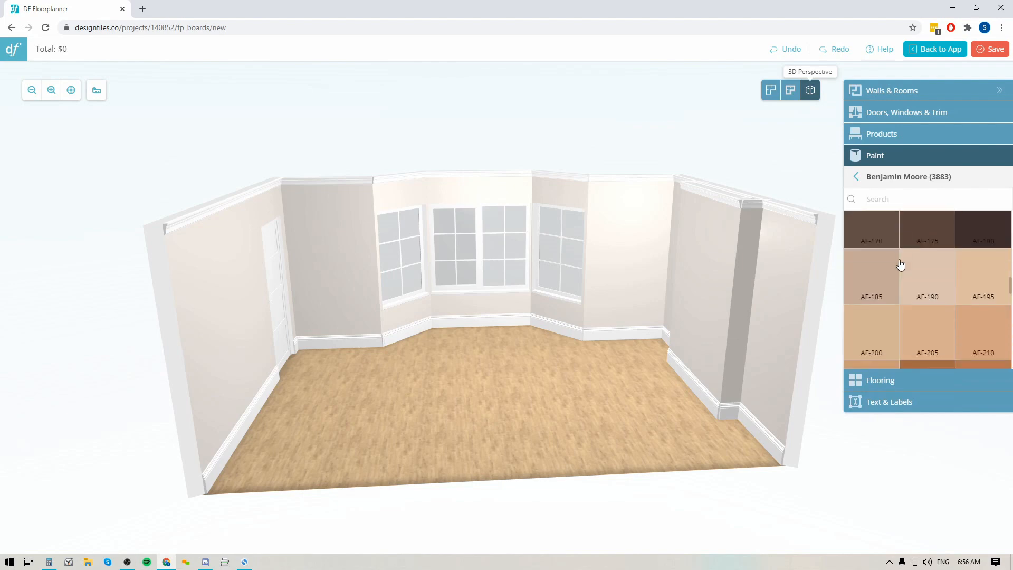
pyautogui.scroll(-15, 900, 265)
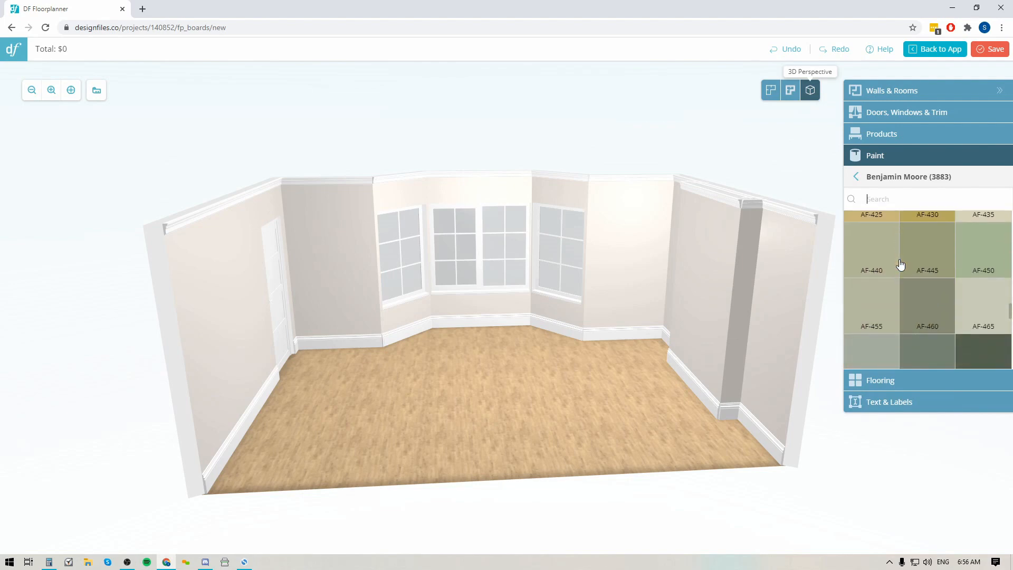
pyautogui.moveTo(873, 236)
pyautogui.mouseDown()
pyautogui.moveTo(709, 322)
pyautogui.moveTo(301, 272)
pyautogui.moveTo(338, 253)
pyautogui.mouseUp()
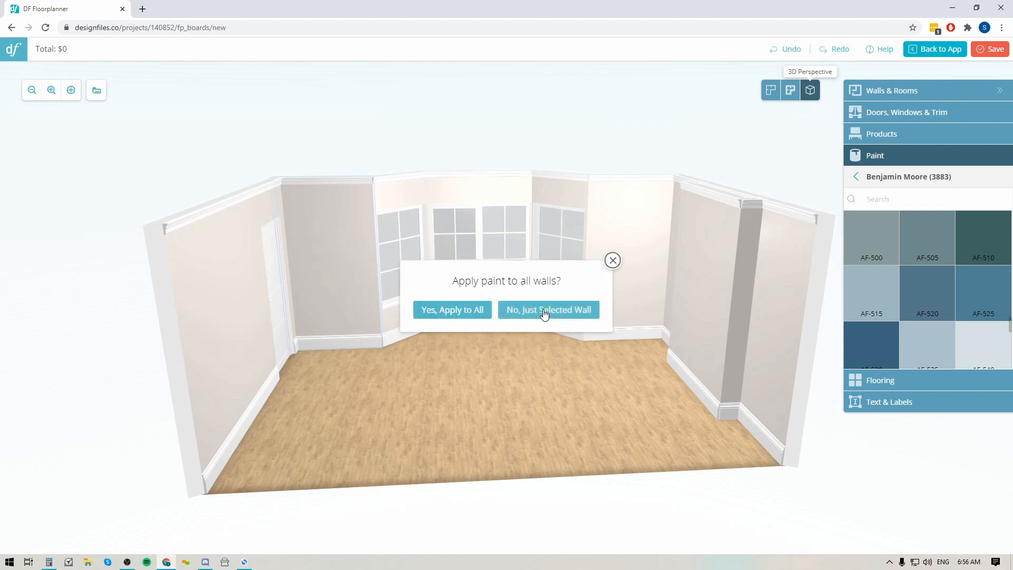
pyautogui.click(468, 312)
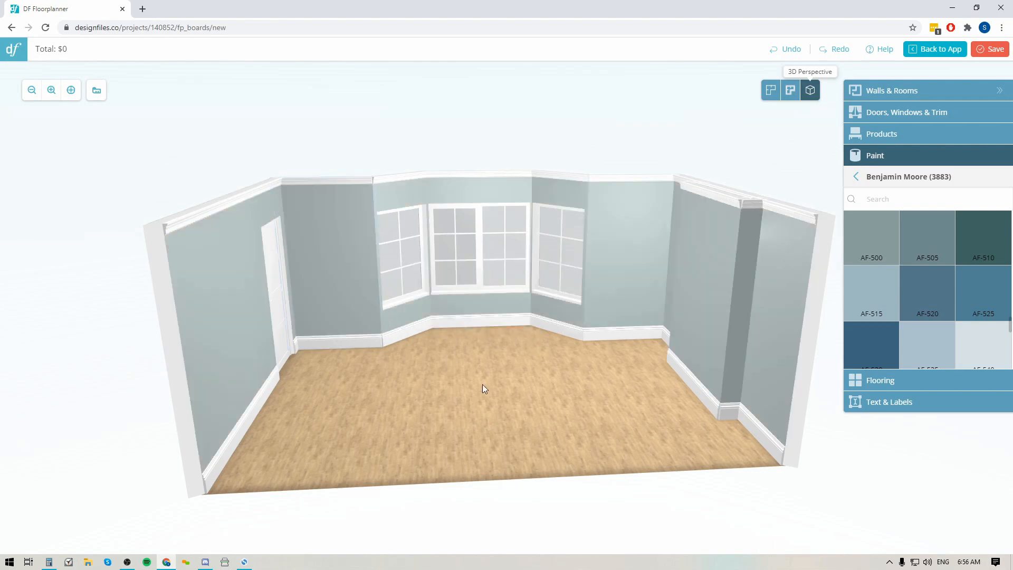
# - Browse the available wood, tile and carpet flooring options and examine the painted room in 3D from a higher angle
pyautogui.moveTo(484, 389); pyautogui.dragTo(470, 410)
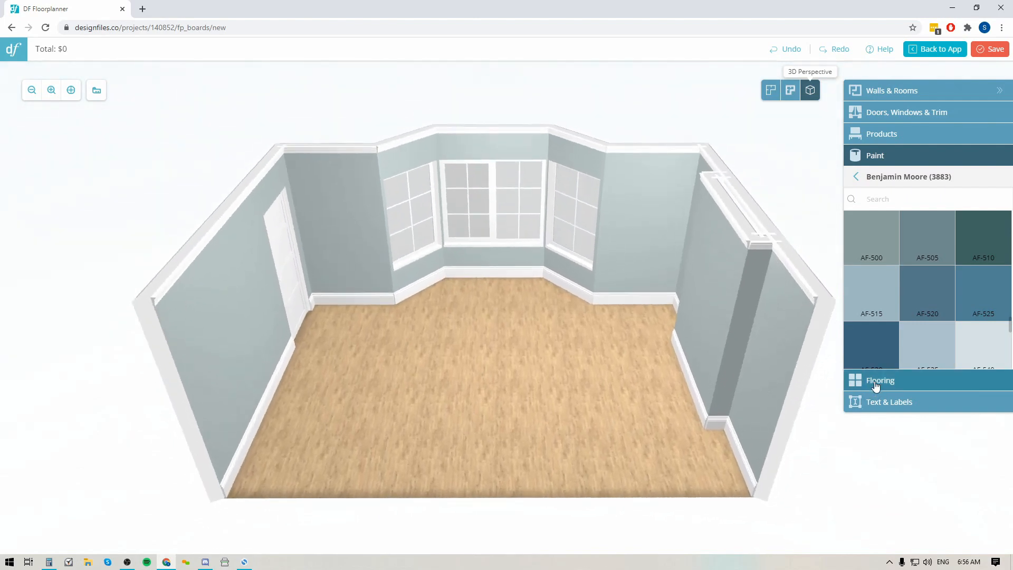
pyautogui.click(876, 386)
pyautogui.scroll(-2, 937, 331)
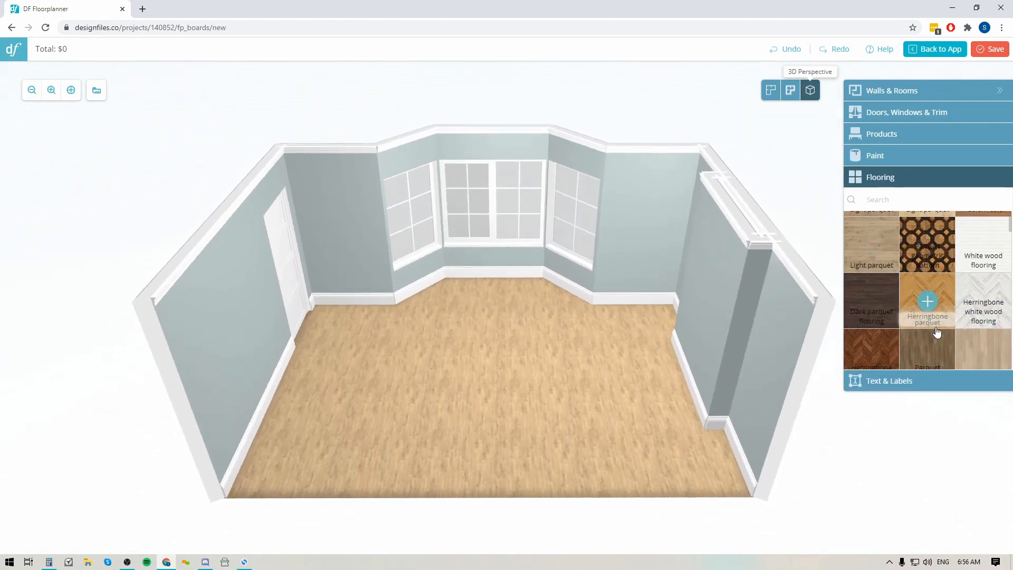
pyautogui.scroll(-5, 937, 332)
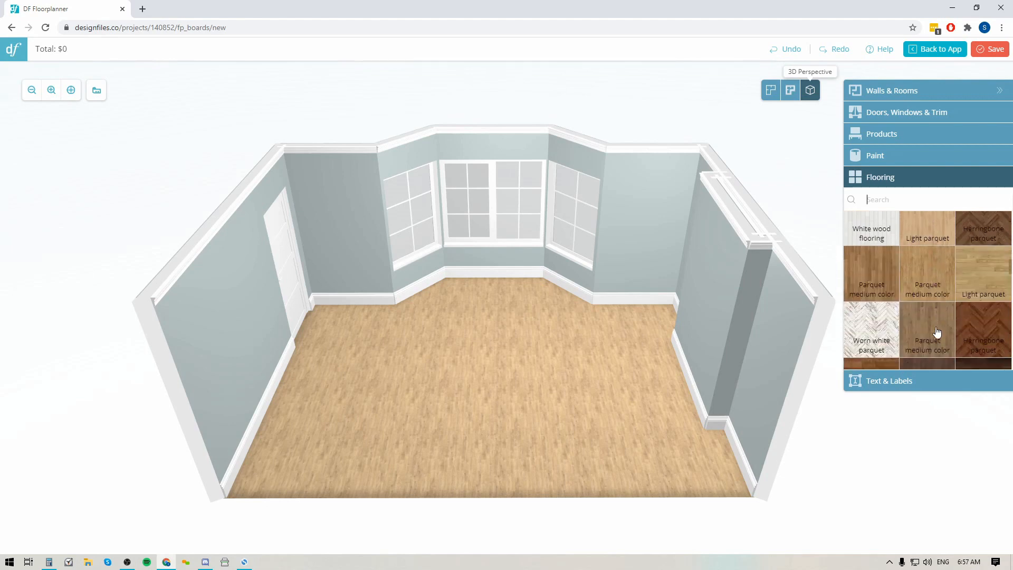
pyautogui.scroll(-4, 938, 331)
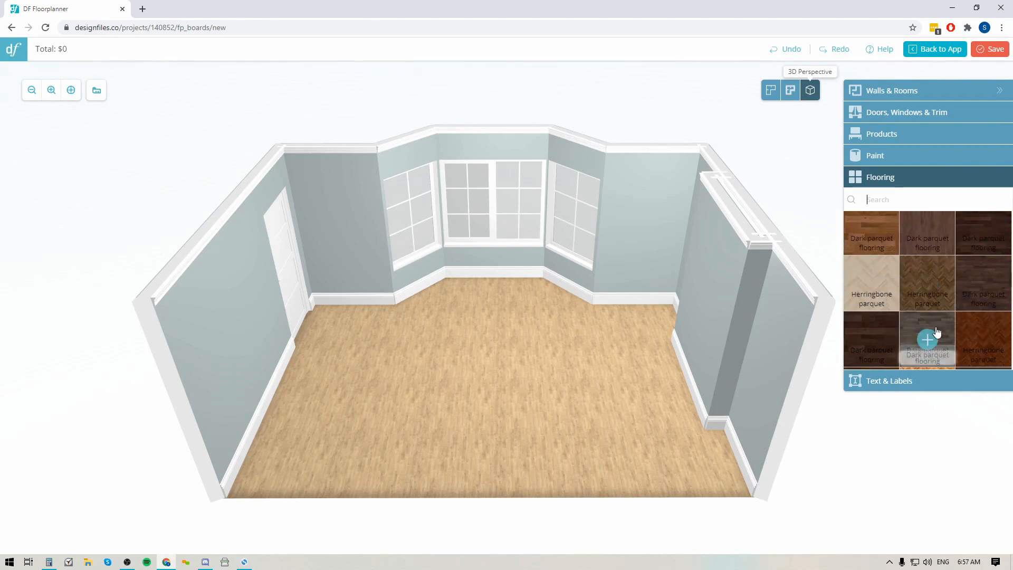
pyautogui.scroll(-5, 937, 331)
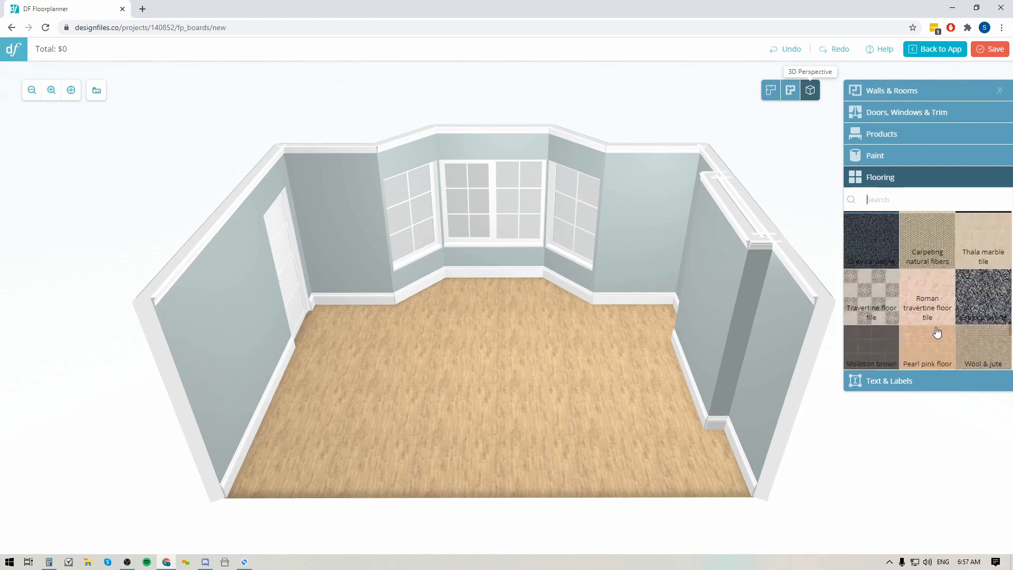
pyautogui.scroll(-5, 938, 331)
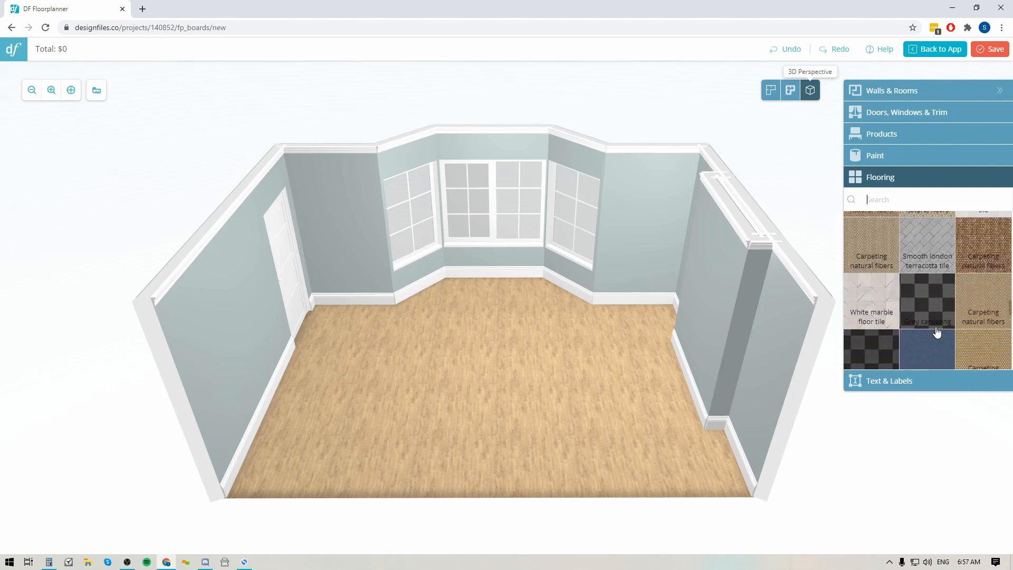
pyautogui.scroll(-1, 937, 331)
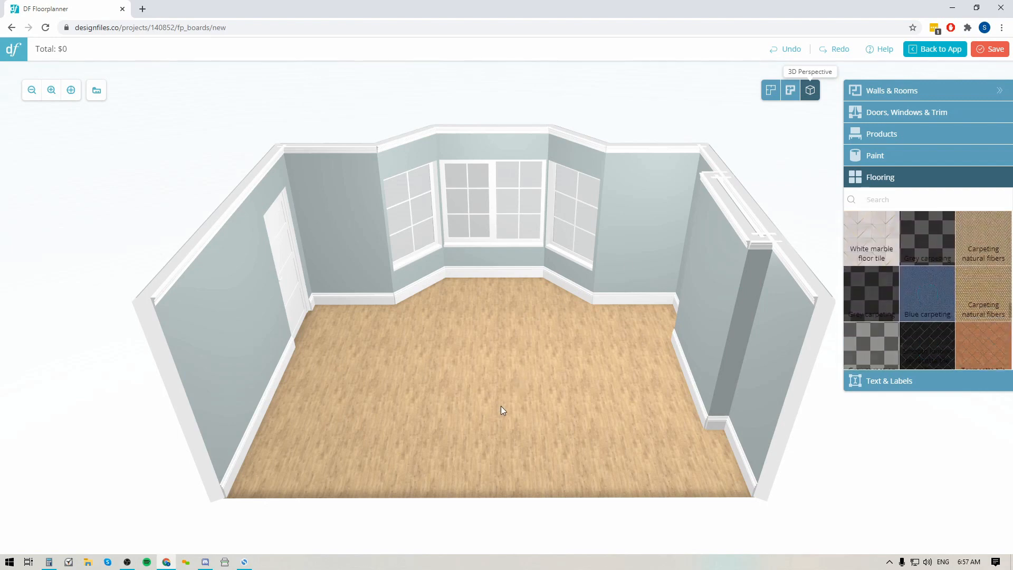
pyautogui.moveTo(563, 510); pyautogui.dragTo(564, 493)
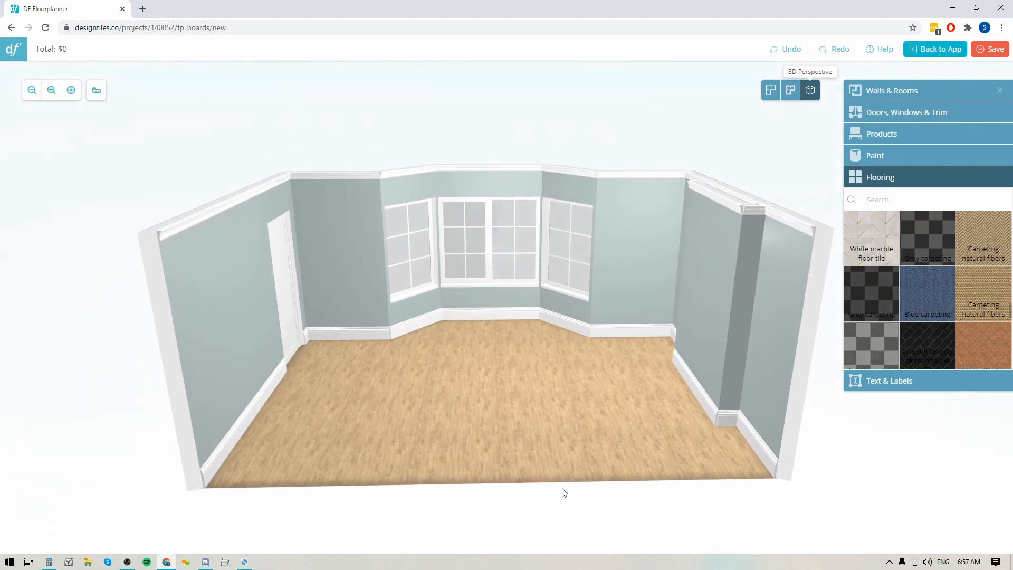
pyautogui.moveTo(513, 422); pyautogui.dragTo(507, 443)
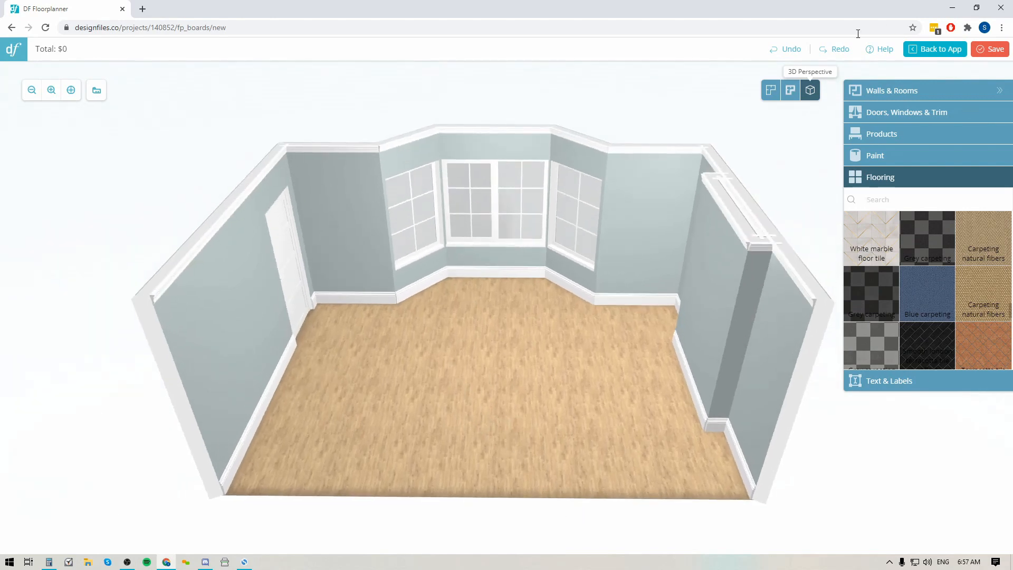
# - In the 2D floor plan, add the Hayden Electric Fireplace from a "fireplace" product search and place it rotated and centered against the bump-out
pyautogui.click(891, 135)
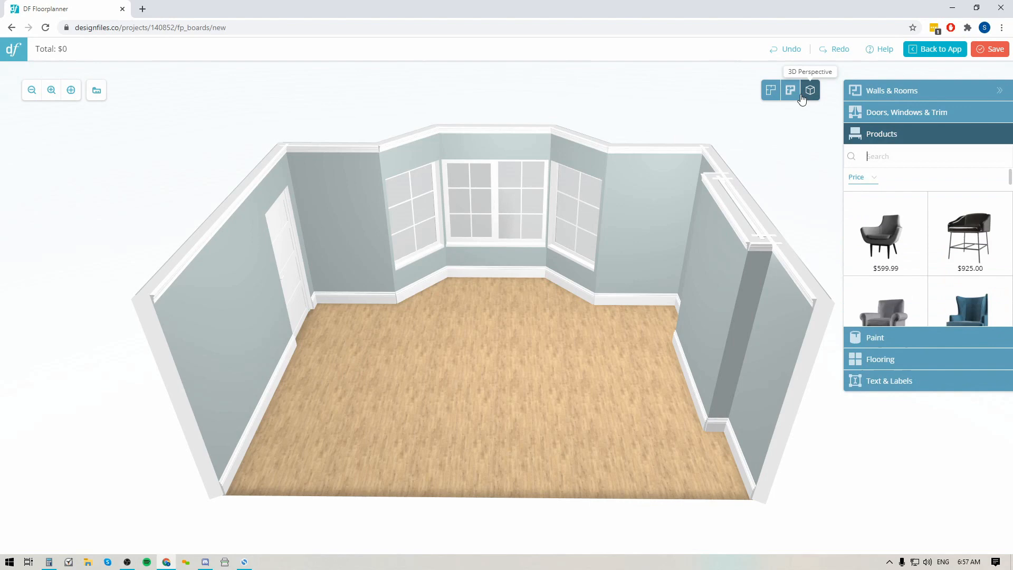
pyautogui.click(771, 92)
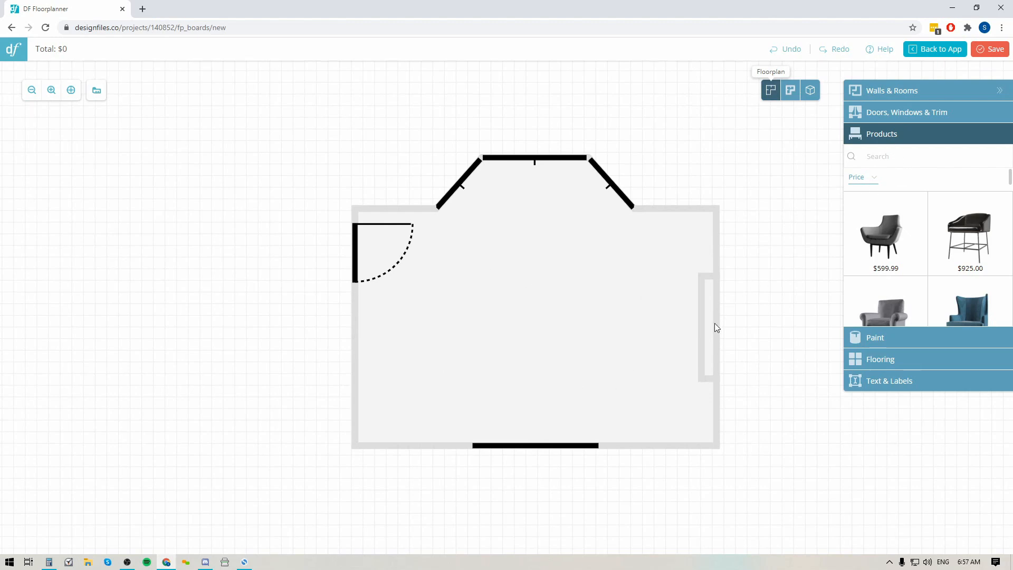
pyautogui.click(889, 156)
pyautogui.write('fireplace')
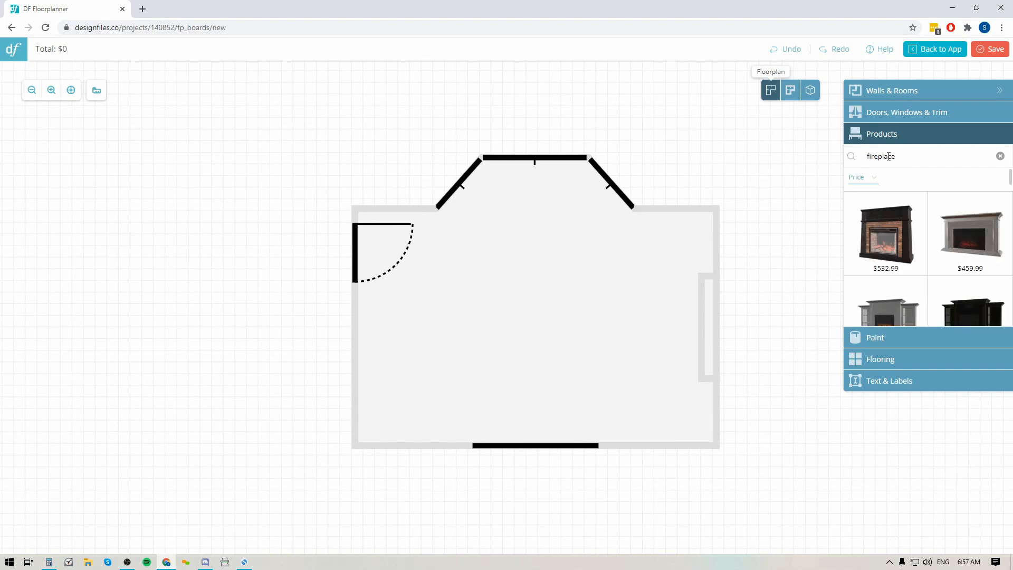
pyautogui.scroll(-4, 900, 285)
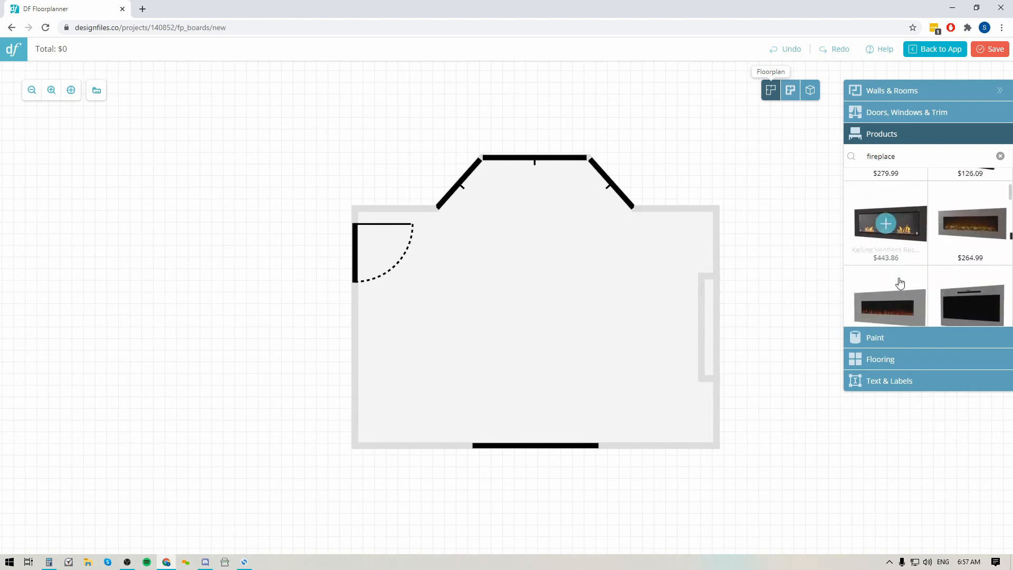
pyautogui.scroll(-5, 900, 283)
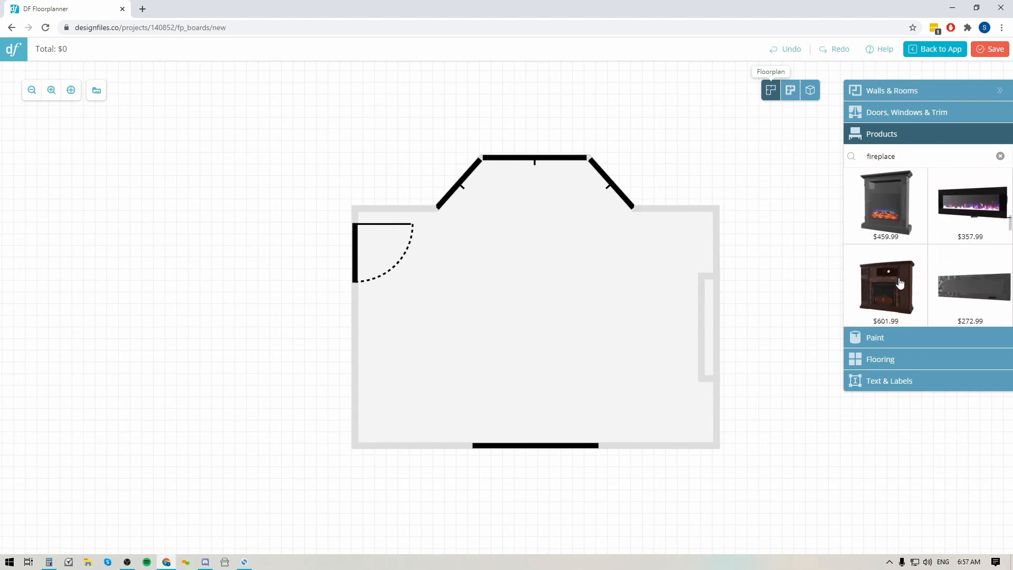
pyautogui.scroll(-5, 901, 283)
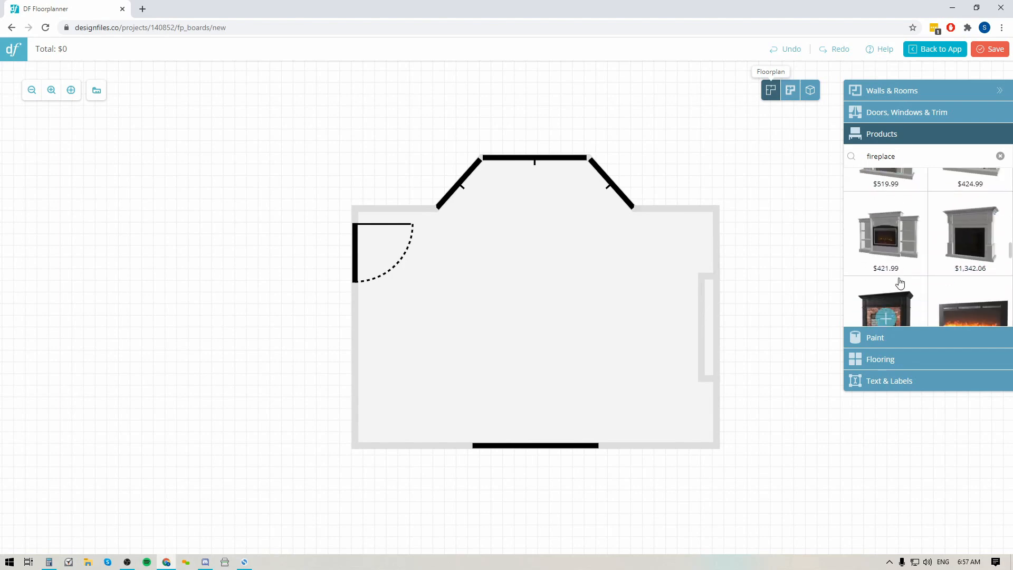
pyautogui.scroll(1, 900, 283)
pyautogui.moveTo(901, 283); pyautogui.dragTo(659, 321)
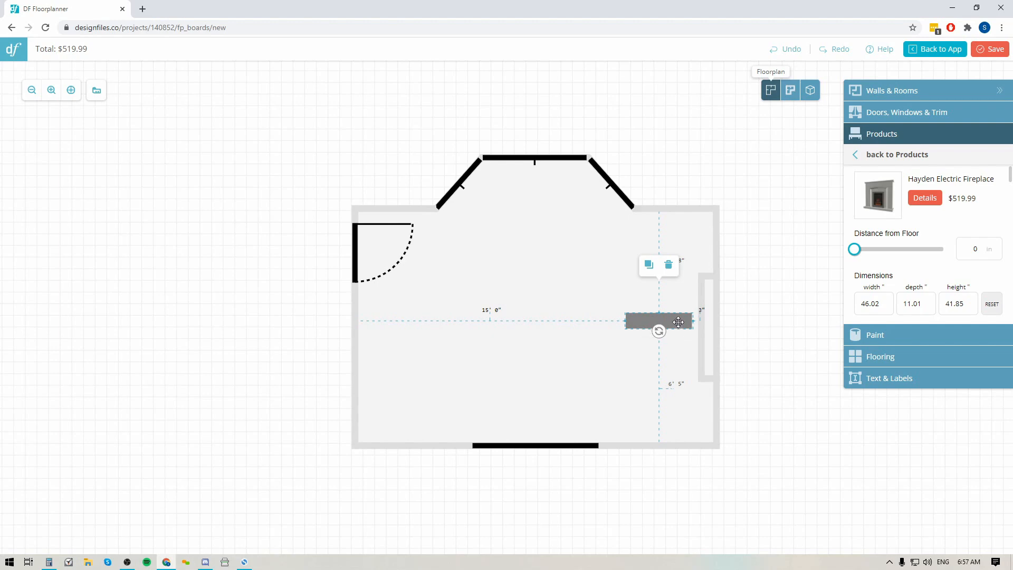
pyautogui.moveTo(665, 329); pyautogui.dragTo(689, 338)
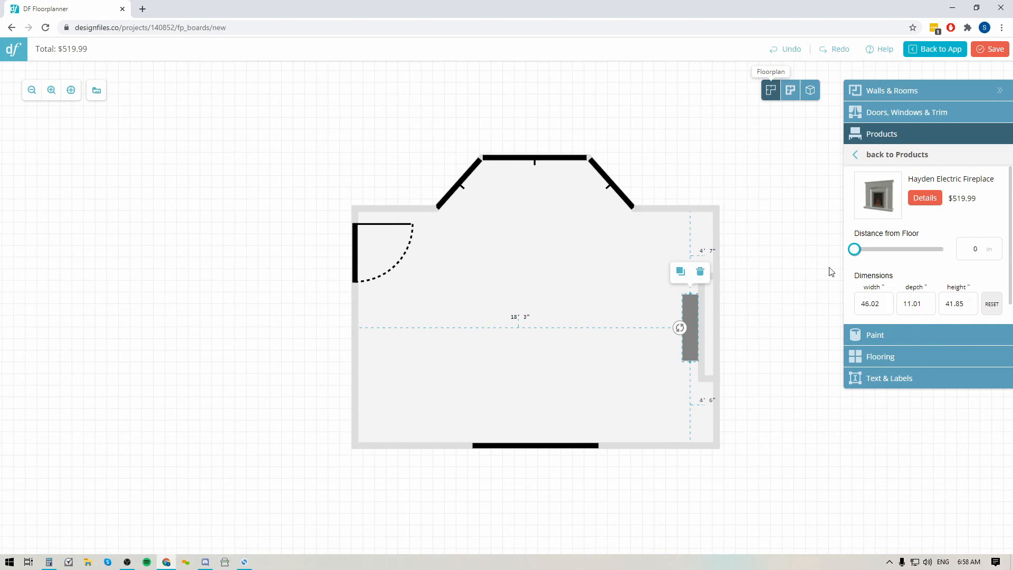
# - Search products for "dining table" and place the Quincy Dining Table mid-room, about 6'0" from the left wall and 4'11" from the bottom wall
pyautogui.click(880, 158)
pyautogui.moveTo(897, 156); pyautogui.dragTo(835, 164)
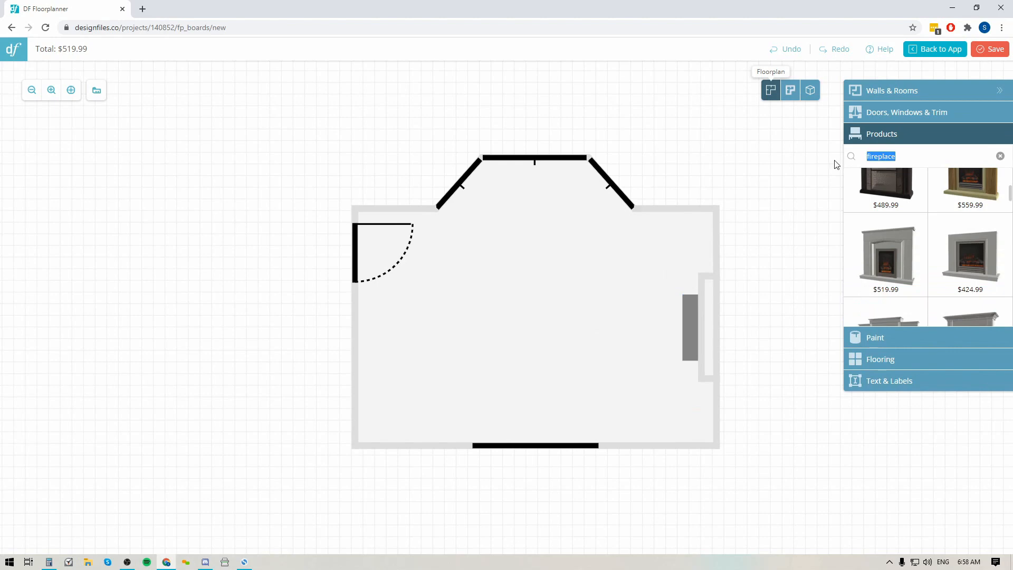
pyautogui.write('dining table')
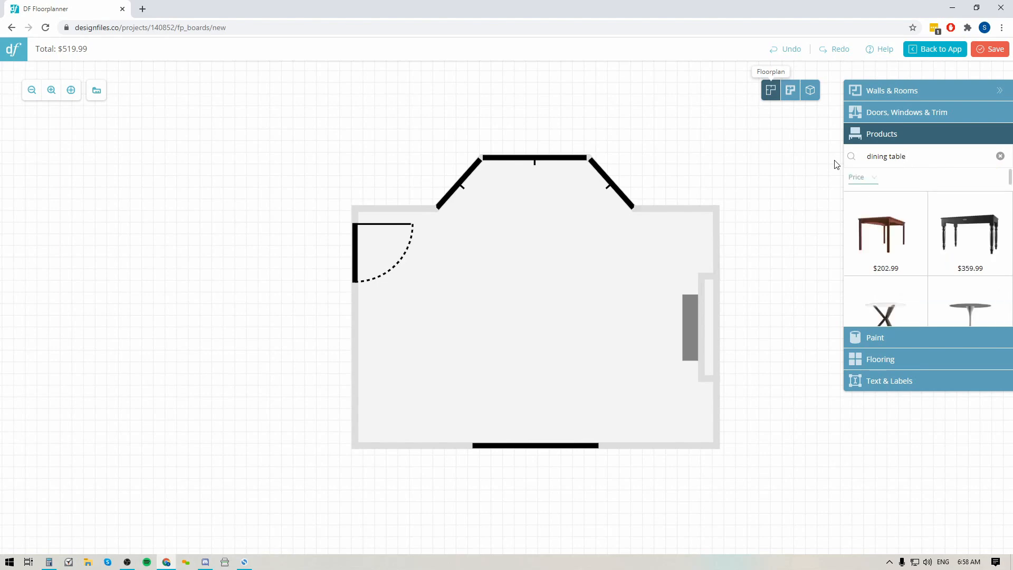
pyautogui.scroll(-6, 942, 278)
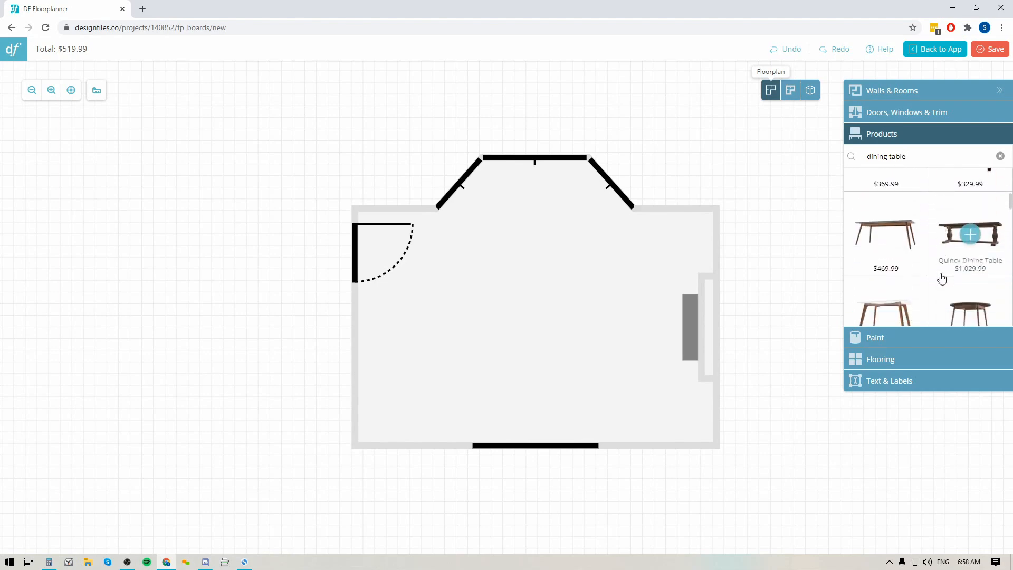
pyautogui.click(970, 234)
pyautogui.moveTo(532, 312); pyautogui.dragTo(534, 327)
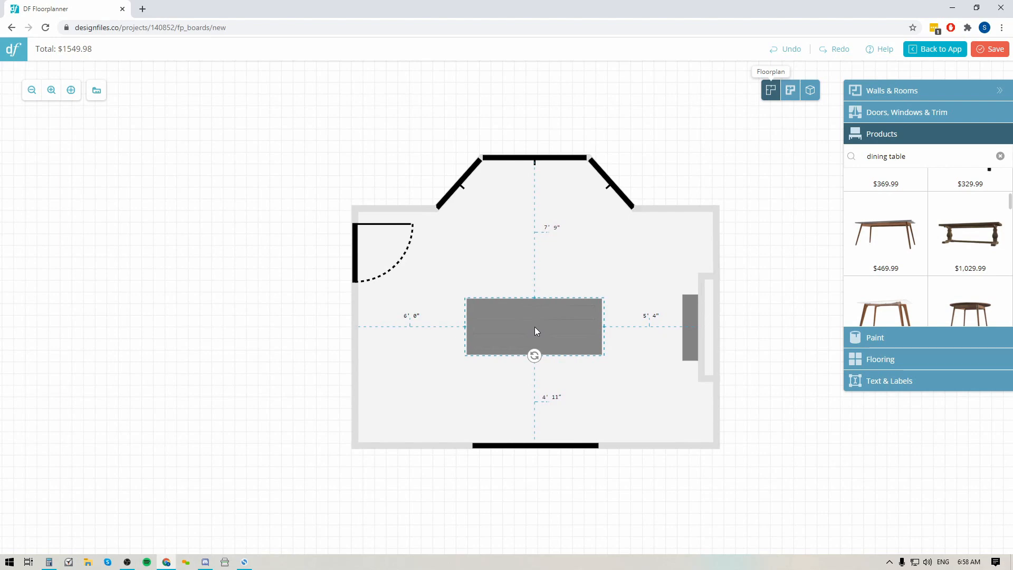
# - Set the Quincy Dining Table's depth to 48 in and its width to 108 in
pyautogui.click(534, 327)
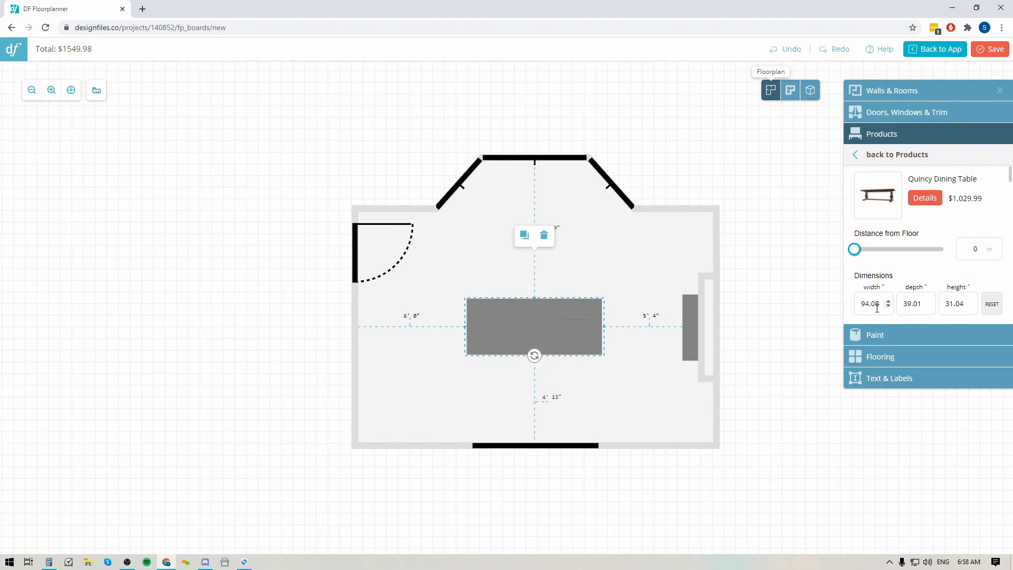
pyautogui.moveTo(925, 304); pyautogui.dragTo(833, 307)
pyautogui.write('48')
pyautogui.write('108')
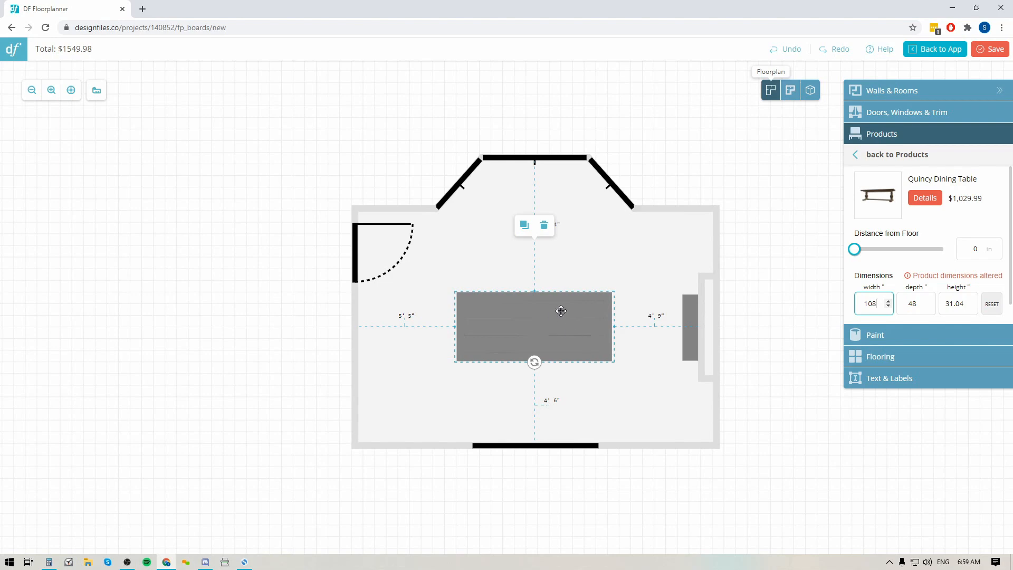
# - Search products for "dining chair" and place the Blaisdell Upholstered Dining Chair centered on the table's upper long side, about 9'2" from the left wall
pyautogui.click(872, 154)
pyautogui.moveTo(934, 157); pyautogui.dragTo(864, 169)
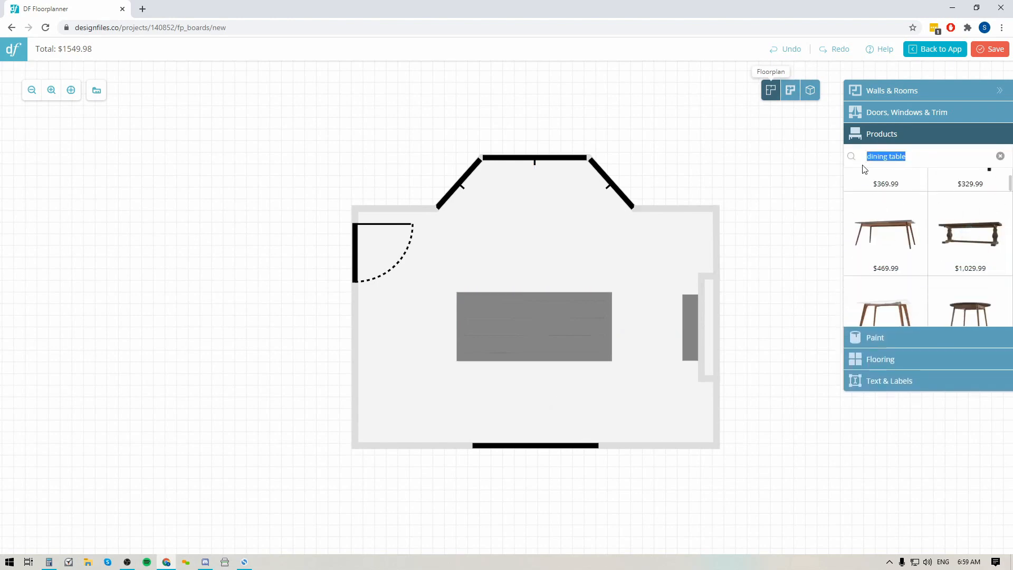
pyautogui.doubleClick(896, 156)
pyautogui.write('chair')
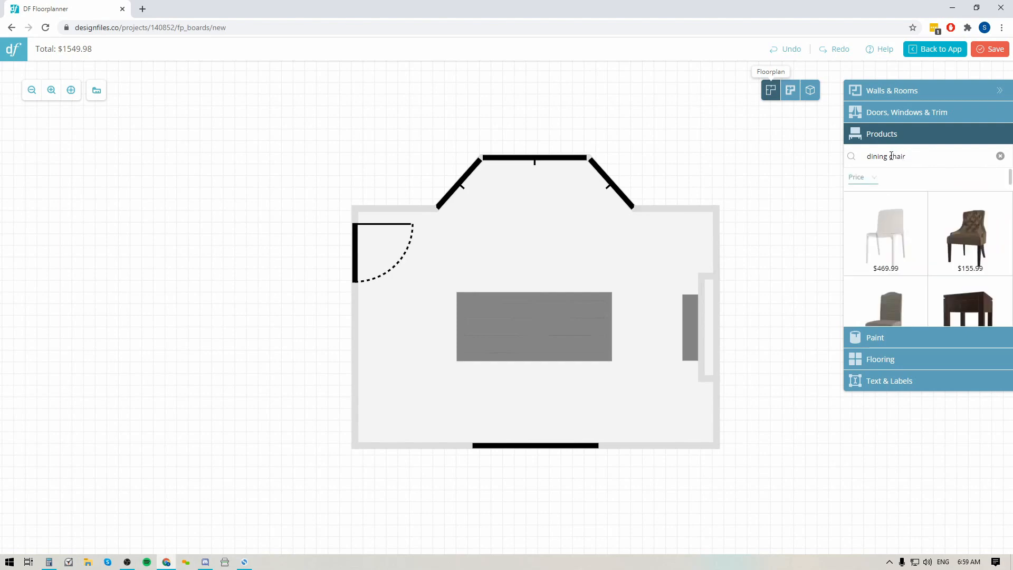
pyautogui.scroll(-3, 953, 257)
pyautogui.scroll(-10, 952, 258)
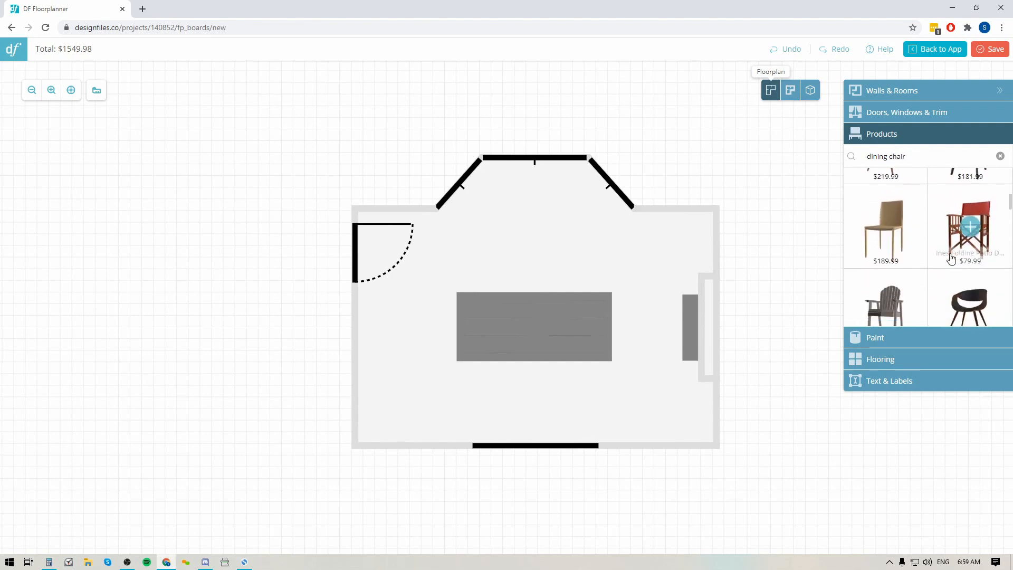
pyautogui.scroll(-10, 951, 259)
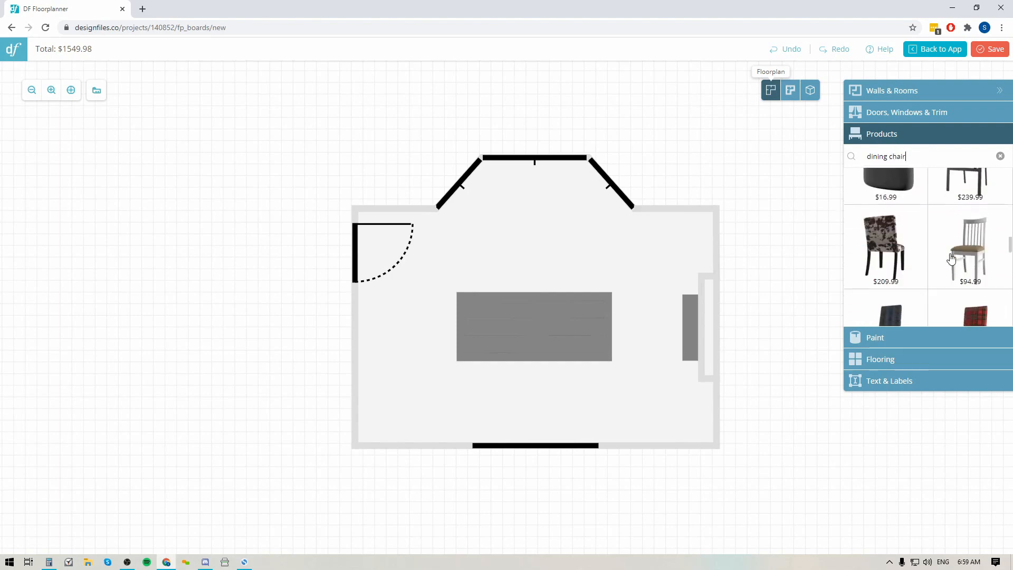
pyautogui.scroll(-10, 952, 259)
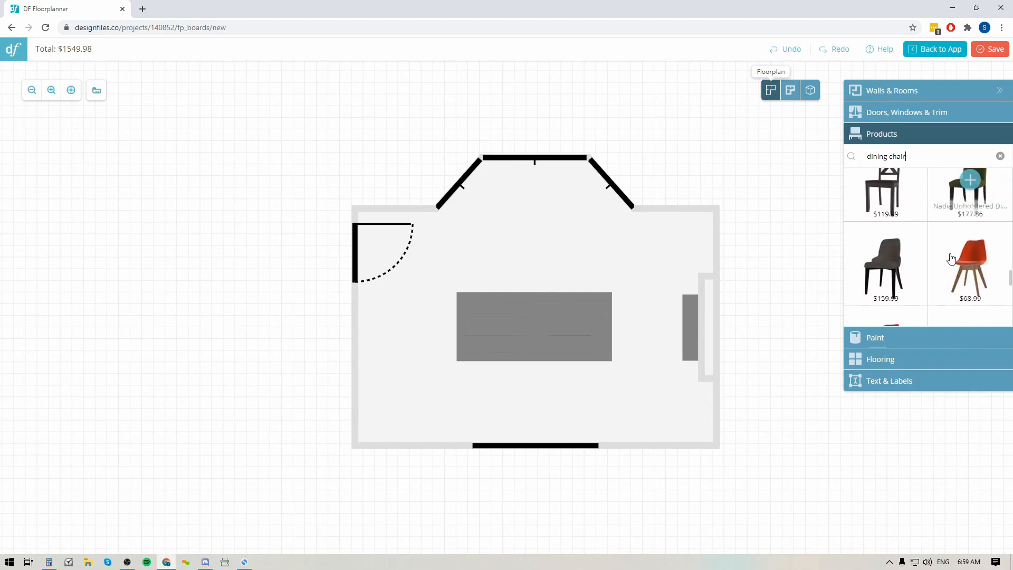
pyautogui.click(891, 257)
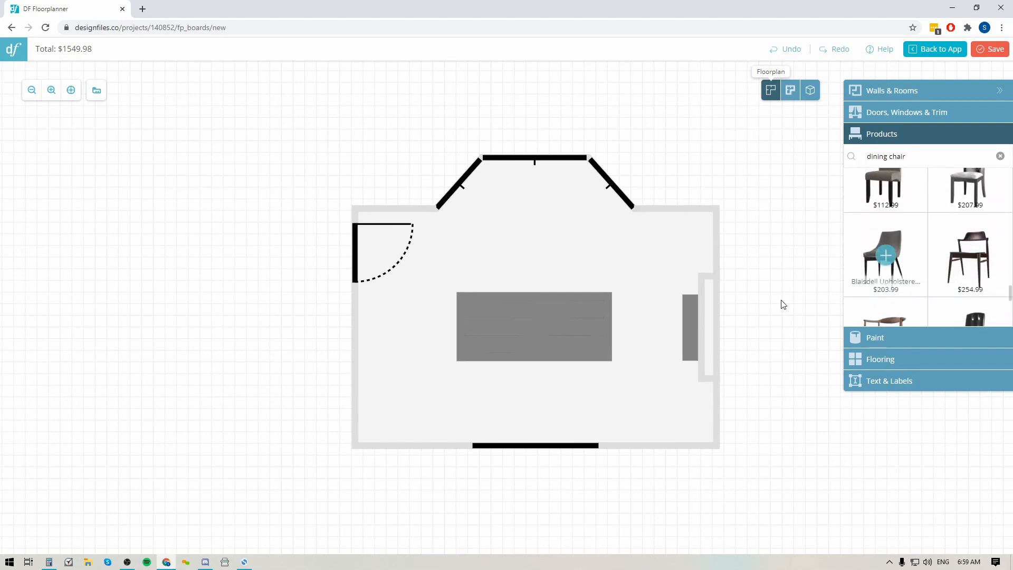
pyautogui.moveTo(540, 307)
pyautogui.mouseDown()
pyautogui.moveTo(576, 288)
pyautogui.moveTo(535, 291)
pyautogui.mouseUp()
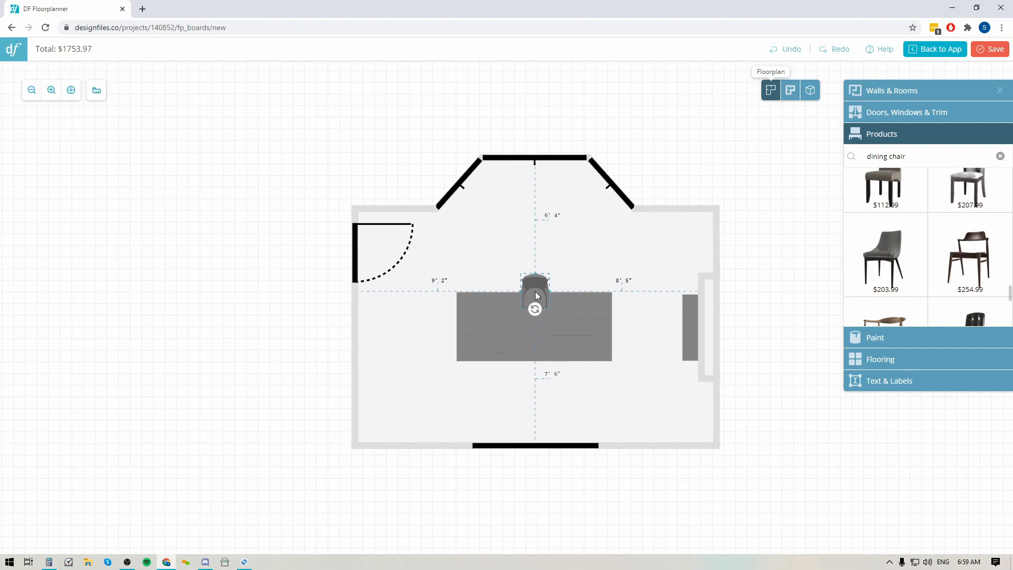
pyautogui.moveTo(535, 291); pyautogui.dragTo(535, 292)
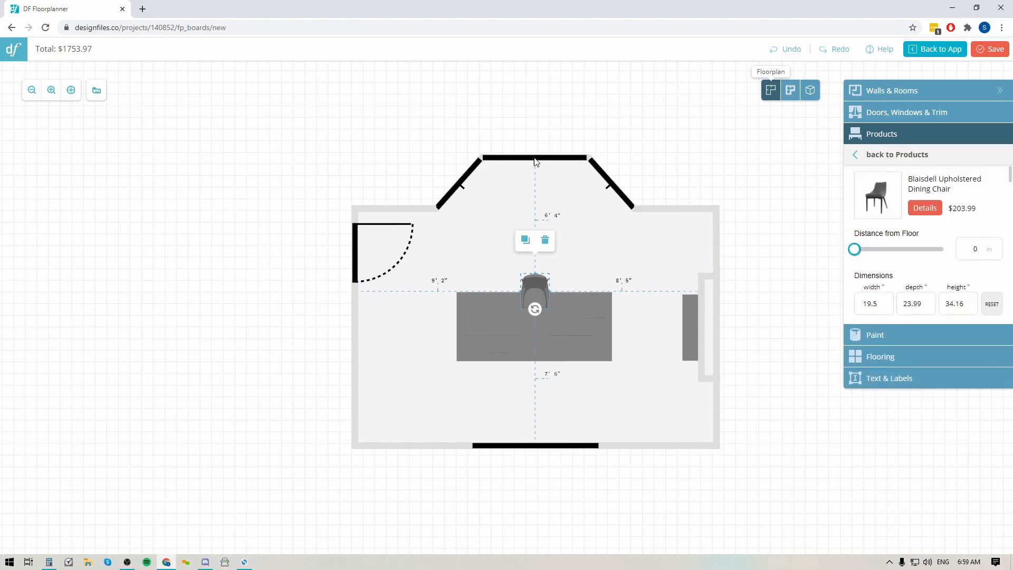
# - Duplicate the dining chair twice along the table's upper side, about 11'8" and 6'6" from the left wall
pyautogui.click(526, 243)
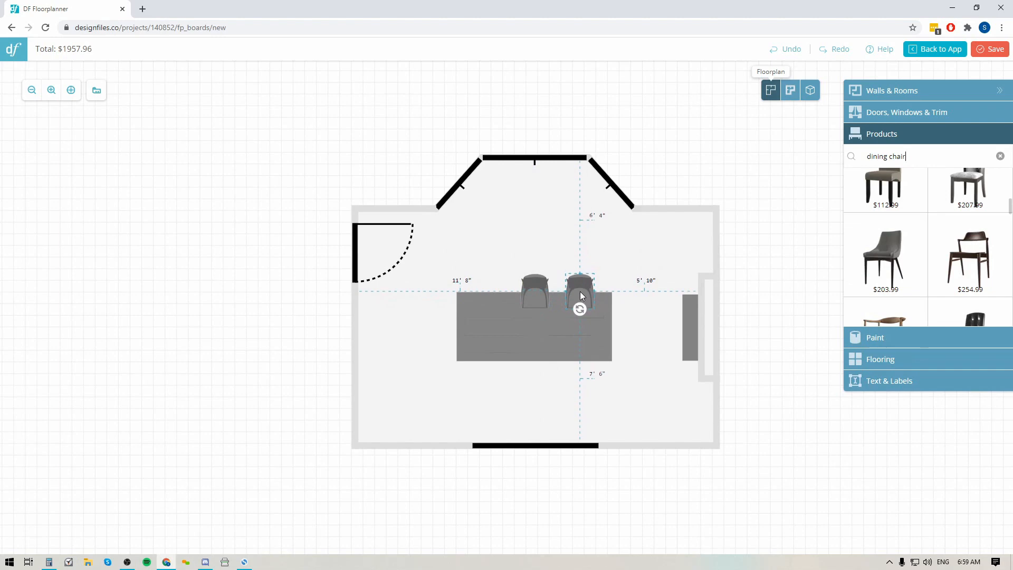
pyautogui.click(580, 291)
pyautogui.click(572, 247)
pyautogui.click(488, 291)
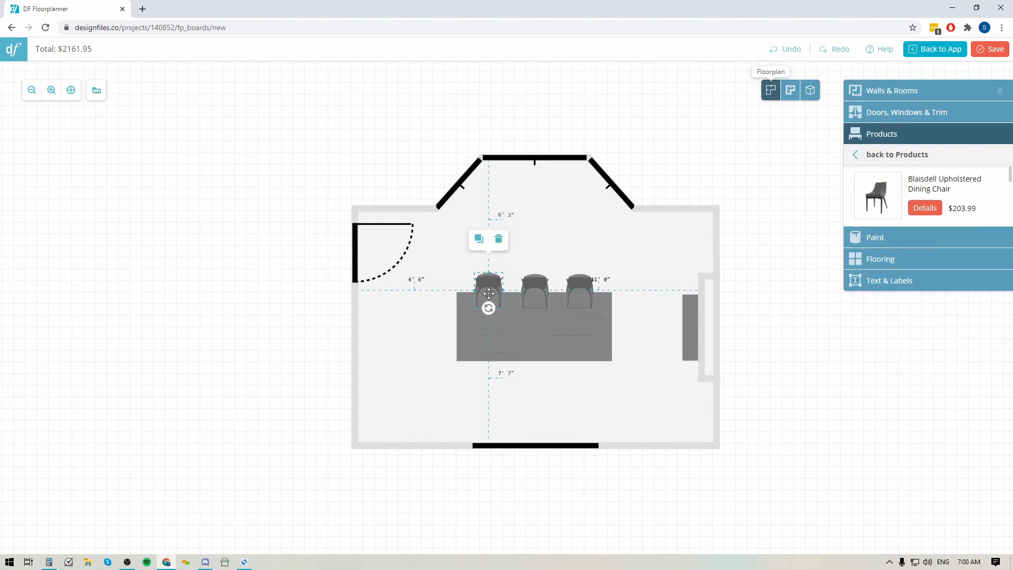
# - Duplicate the upper-left chair onto the table's lower side, about 6'7" from the left wall, and rotate it to face the table
pyautogui.click(480, 244)
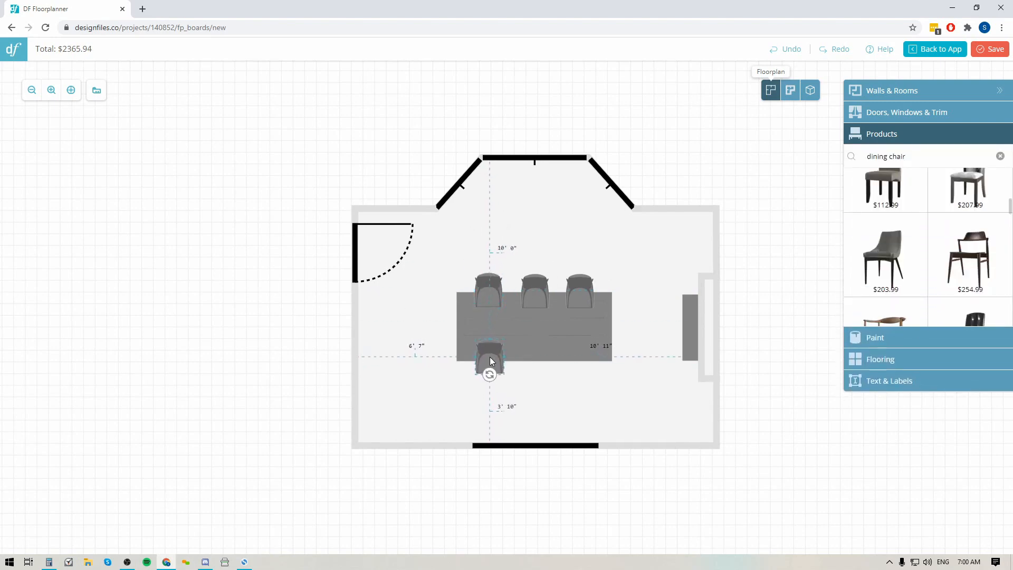
pyautogui.click(490, 361)
pyautogui.moveTo(490, 375); pyautogui.dragTo(490, 340)
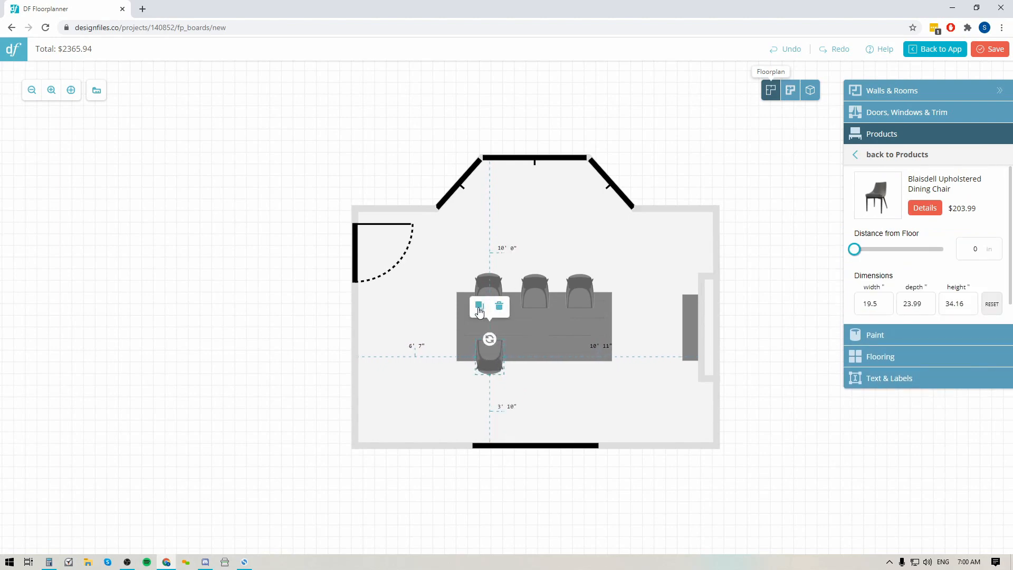
# - Duplicate the lower-side chair twice, placing the copies opposite the middle and right chairs, about 9'2" and 11'8" from the left wall
pyautogui.click(480, 306)
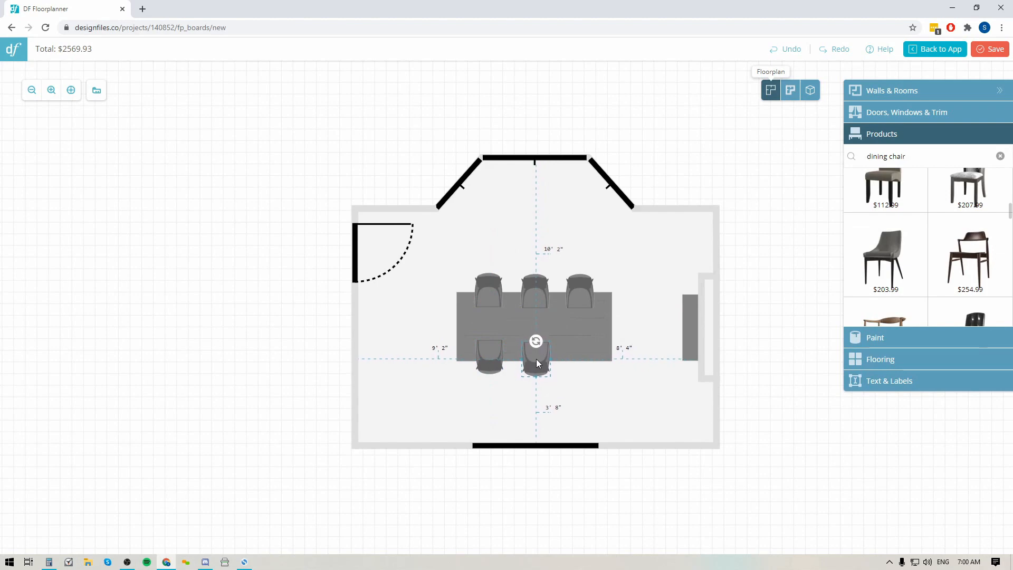
pyautogui.click(536, 359)
pyautogui.click(526, 308)
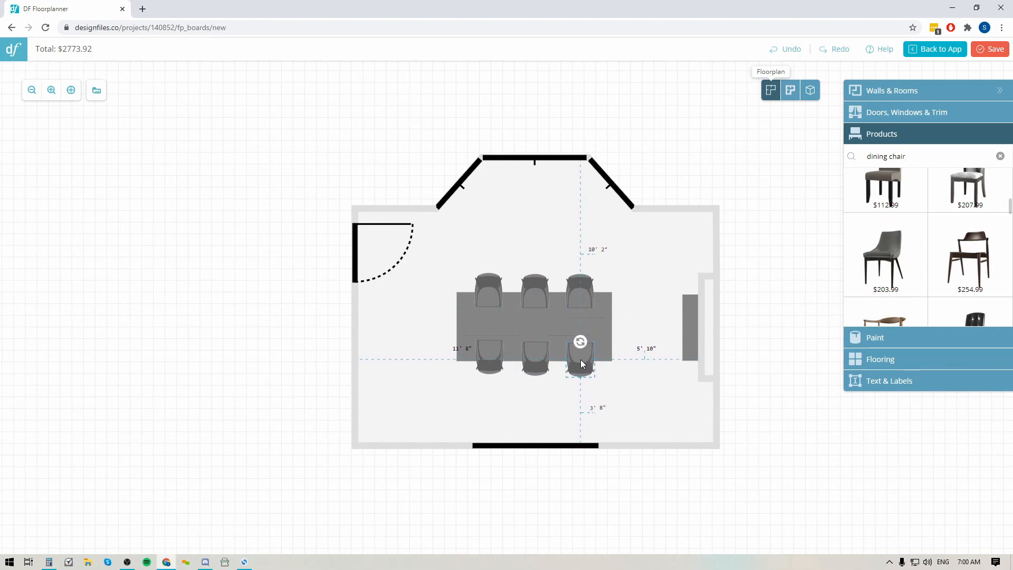
pyautogui.click(581, 359)
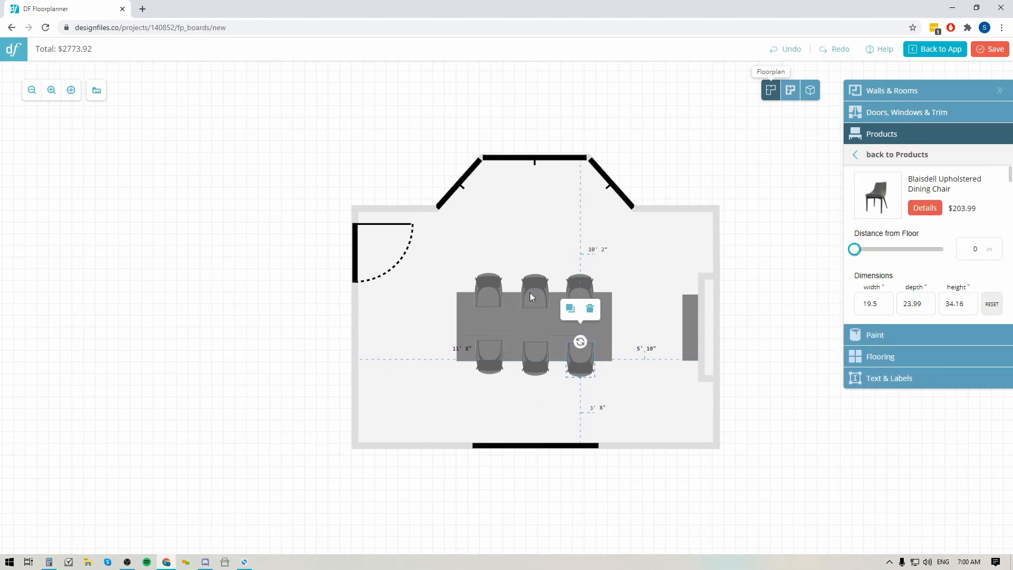
pyautogui.click(452, 125)
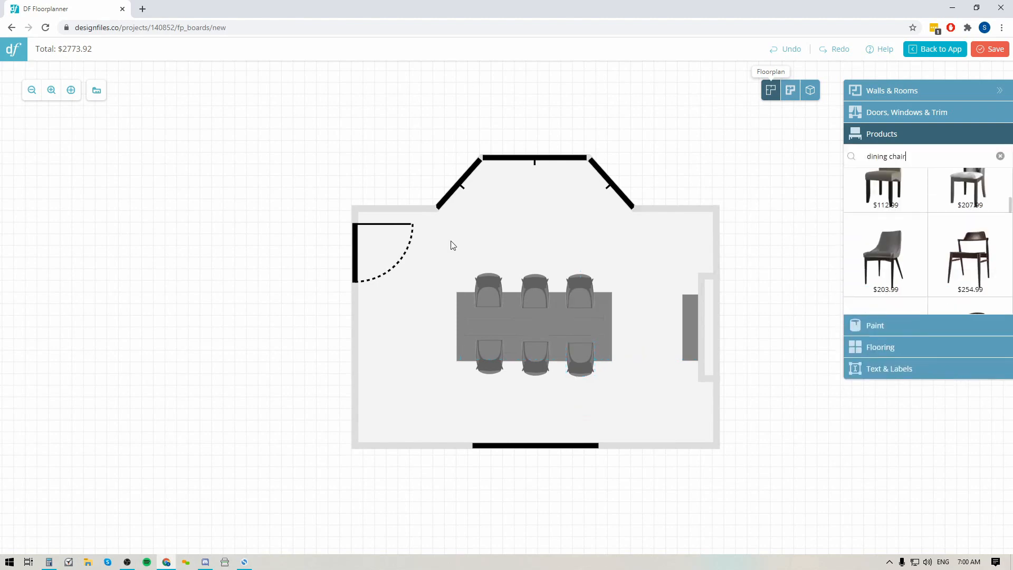
# - Measure the gap between the upper left and middle chairs, measure from the table to the left wall, and clear both measurements
pyautogui.click(96, 92)
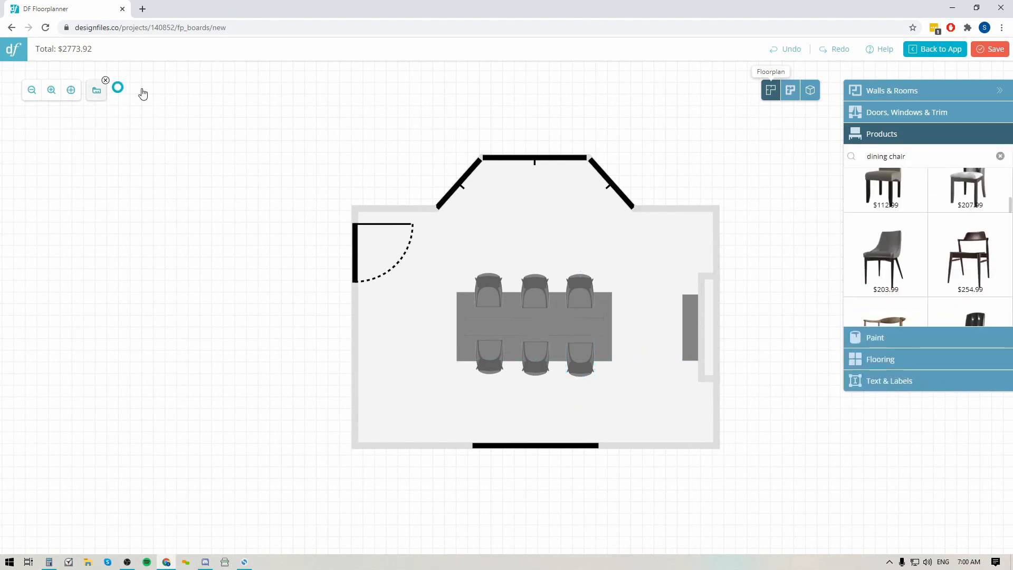
pyautogui.click(502, 300)
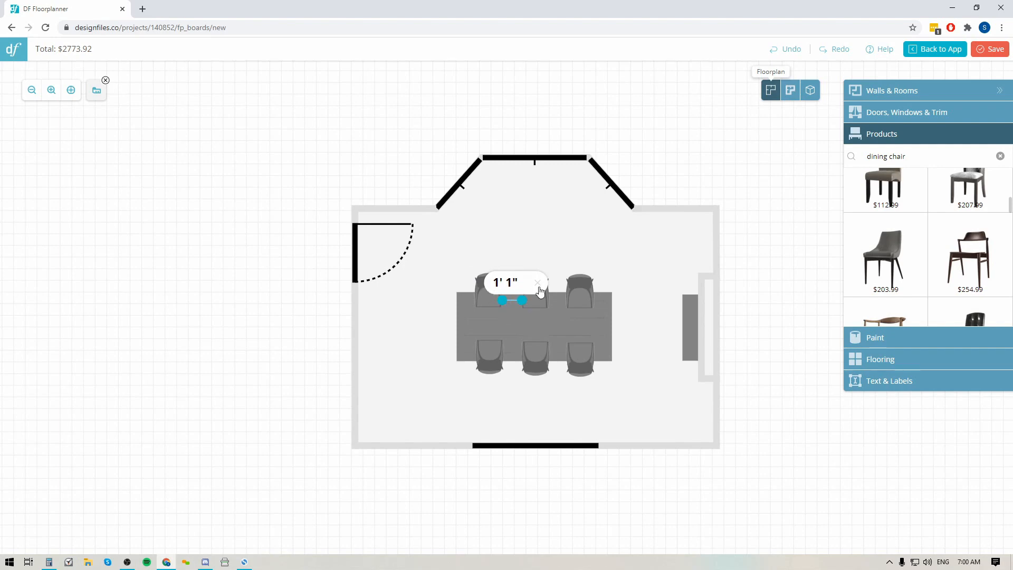
pyautogui.click(537, 283)
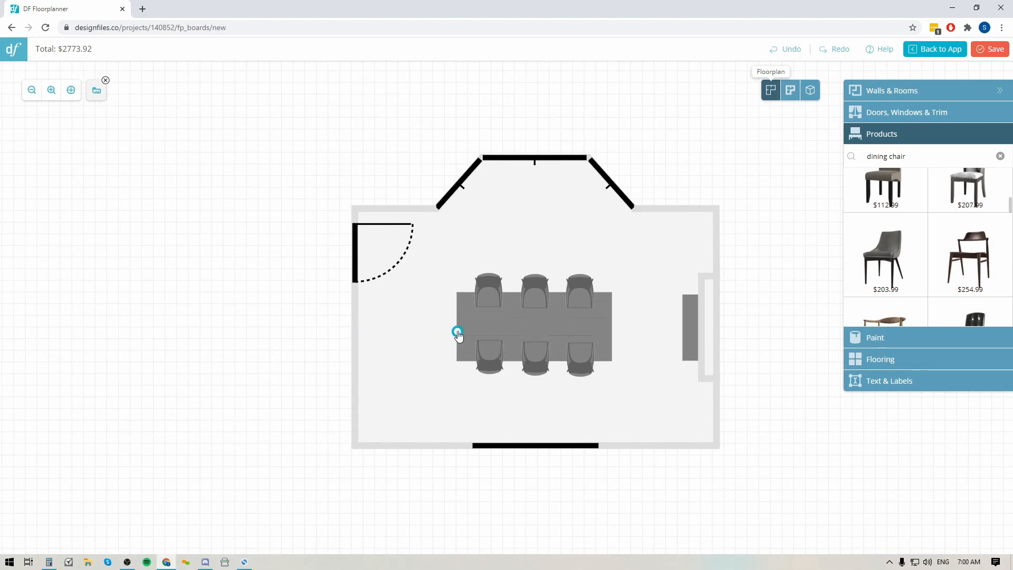
pyautogui.moveTo(457, 332); pyautogui.dragTo(359, 331)
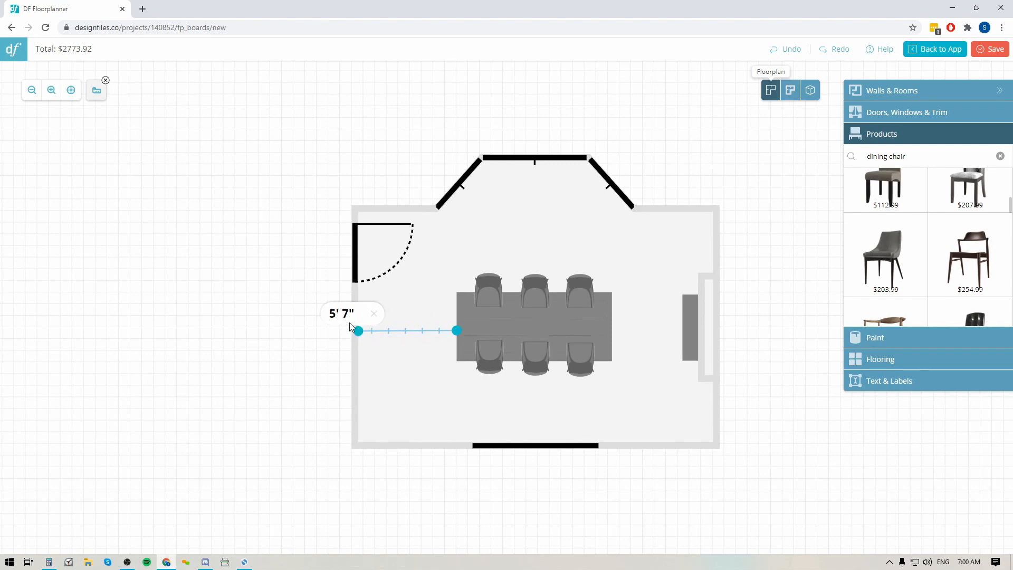
pyautogui.click(374, 315)
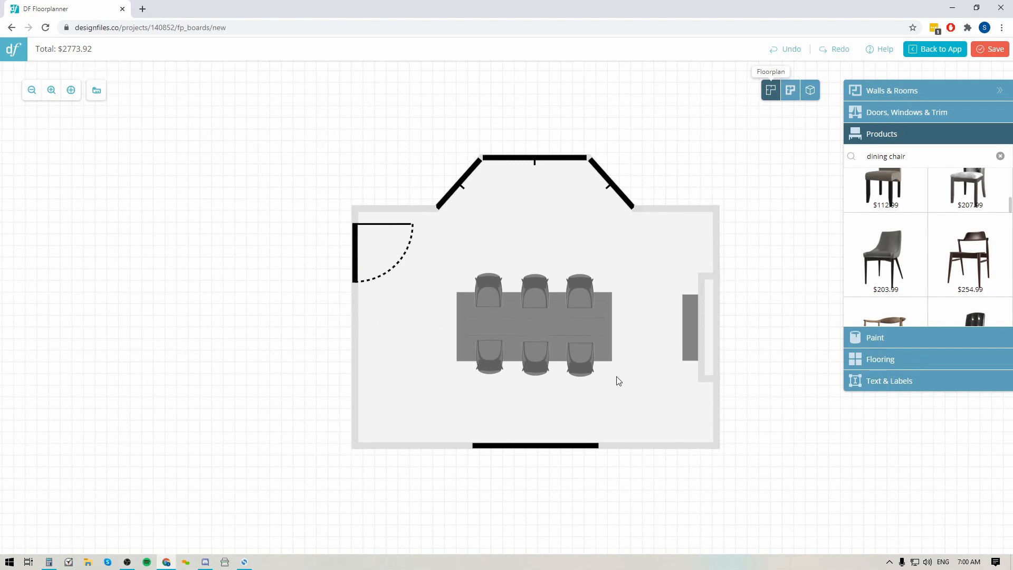
# - Nudge the upper-left dining chair into line with its row, about 6'7" from the left wall and 6'4" from the bay window
pyautogui.click(489, 299)
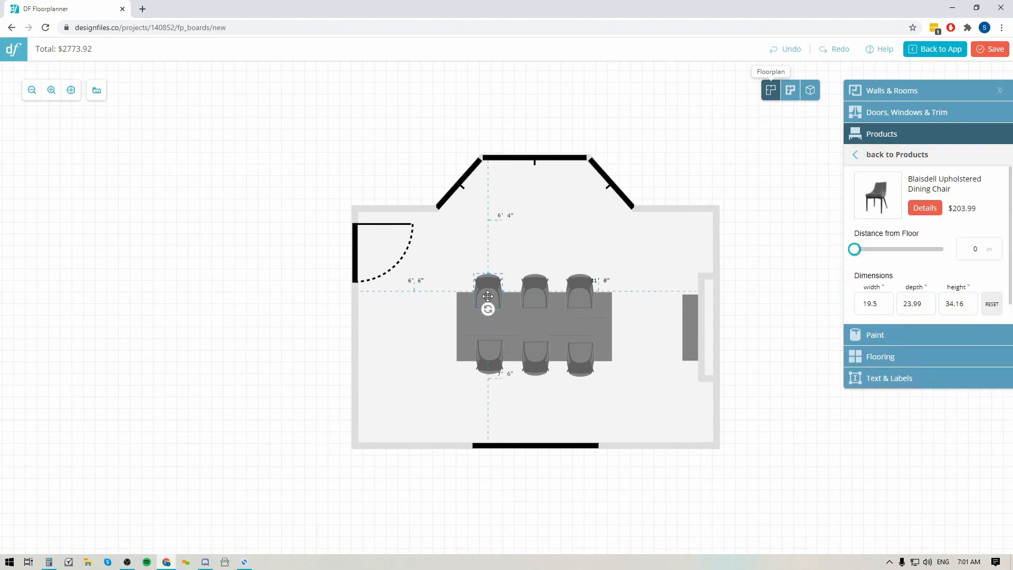
pyautogui.moveTo(489, 297); pyautogui.dragTo(488, 296)
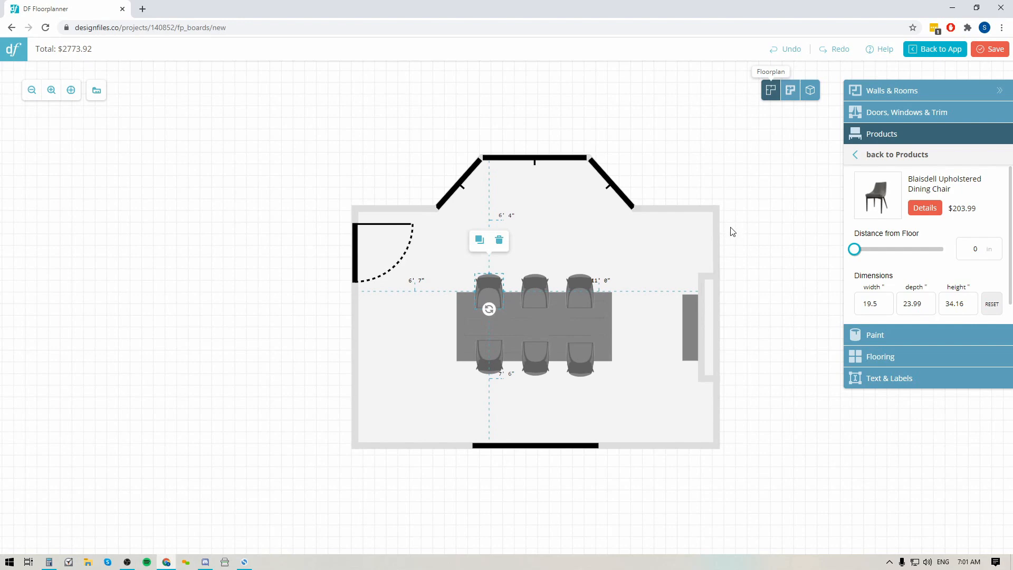
pyautogui.click(878, 154)
# - Search products for "chandelier" and place the Mitton 8-Light Chandelier over the center of the dining table
pyautogui.moveTo(906, 157); pyautogui.dragTo(841, 160)
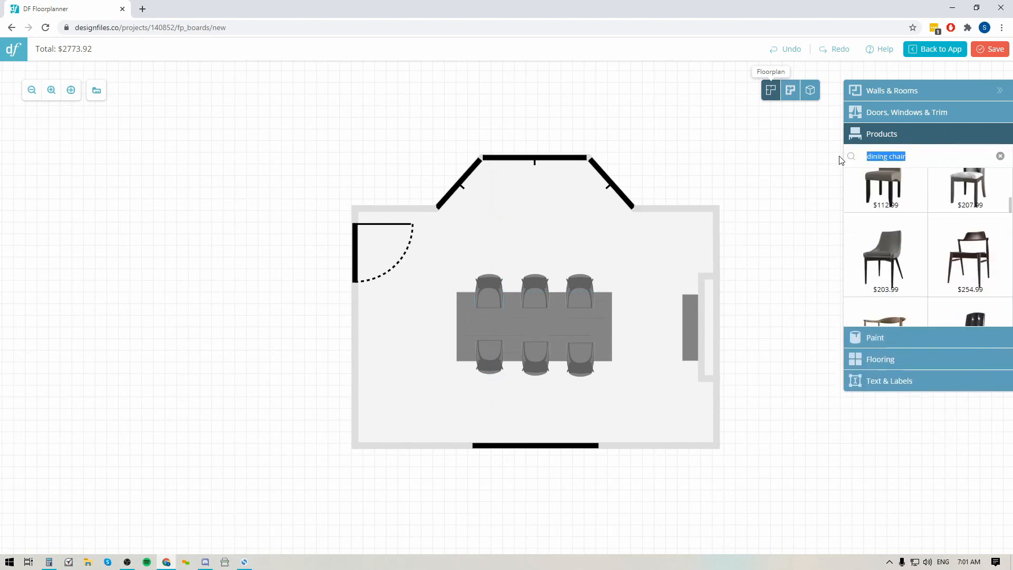
pyautogui.write('chandelier')
pyautogui.scroll(-3, 884, 259)
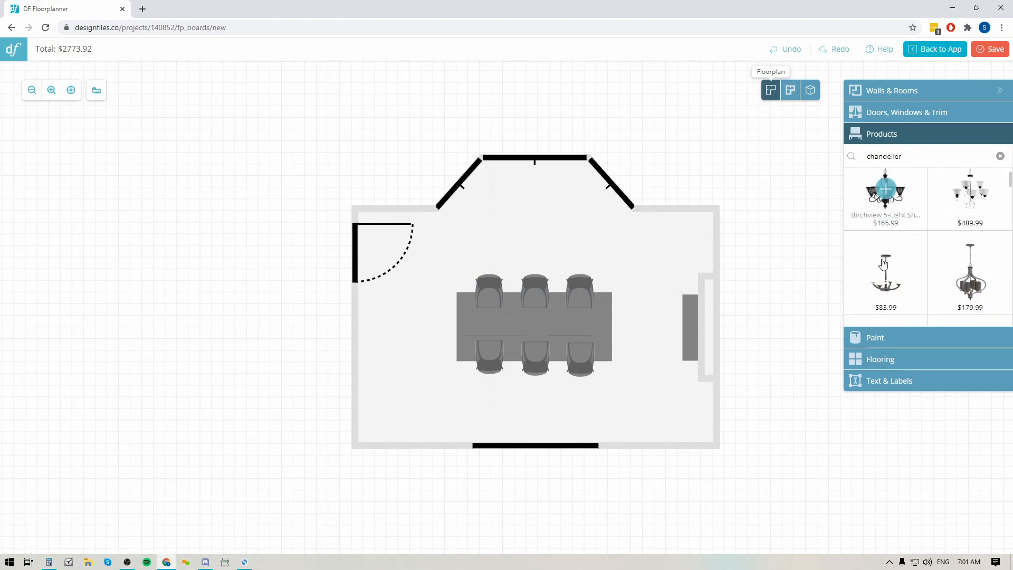
pyautogui.scroll(-1, 884, 262)
pyautogui.scroll(-5, 884, 264)
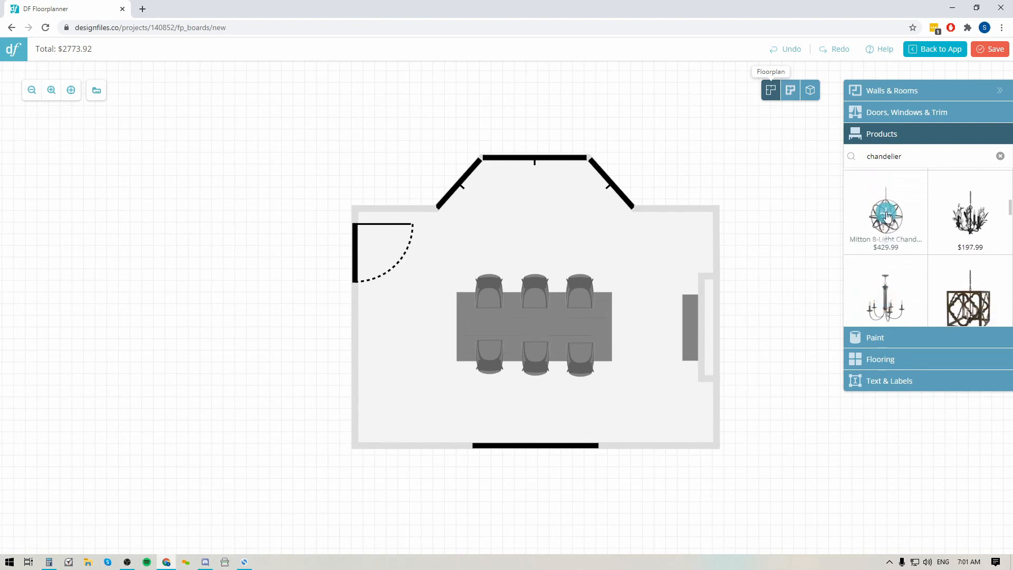
pyautogui.moveTo(896, 224); pyautogui.dragTo(535, 325)
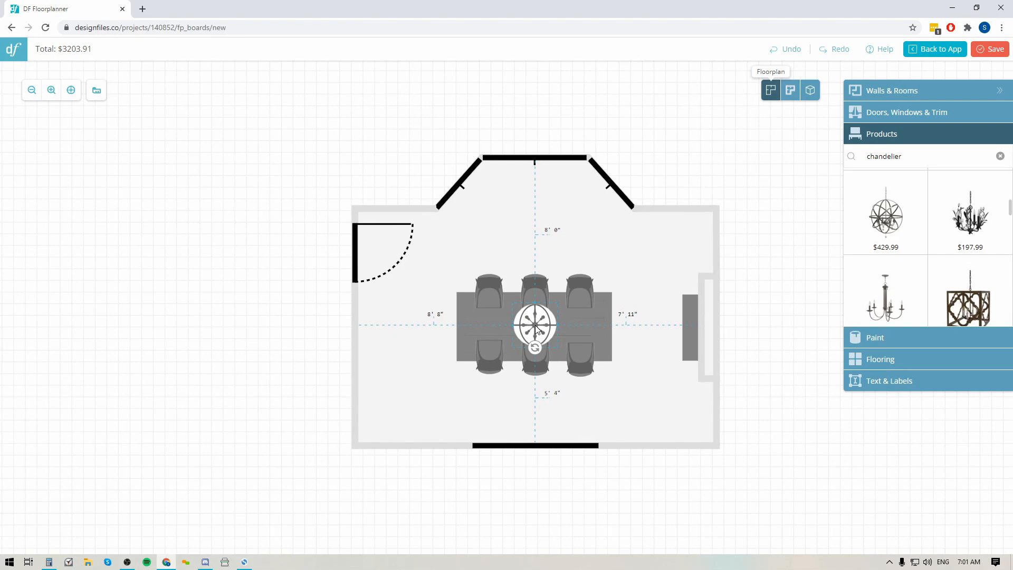
# - Set the chandelier's distance from the floor to 60 in
pyautogui.click(535, 325)
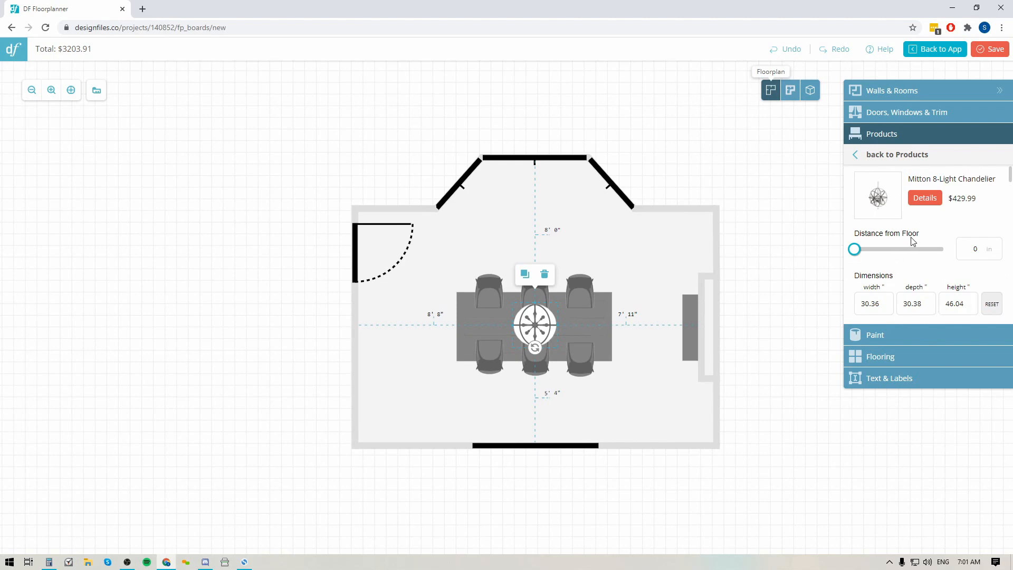
pyautogui.click(960, 256)
pyautogui.write('60')
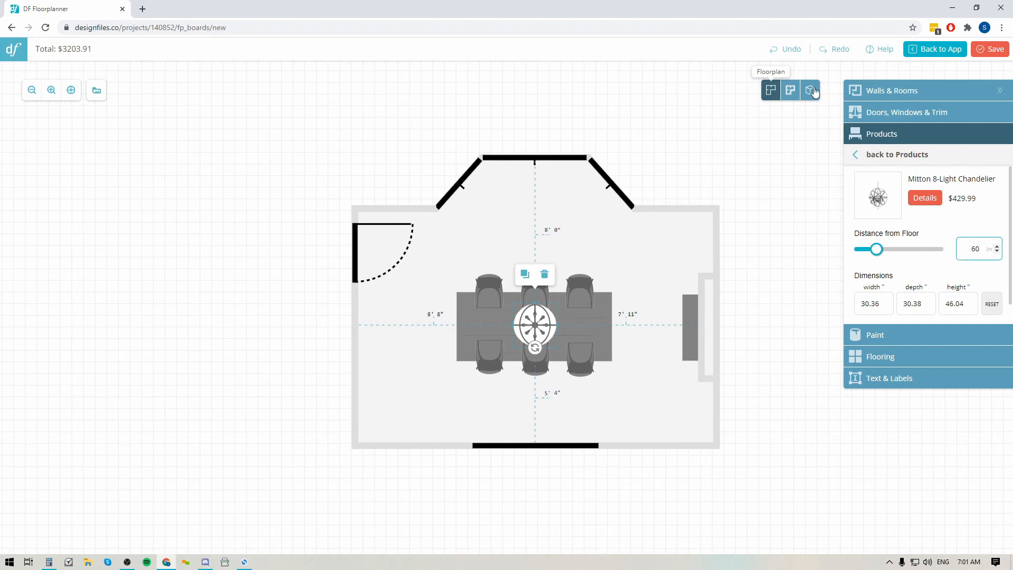
# - In the 3D perspective facing the bay window, lower the chandelier to 59 in and set its distance from the floor back to 60 in
pyautogui.click(811, 91)
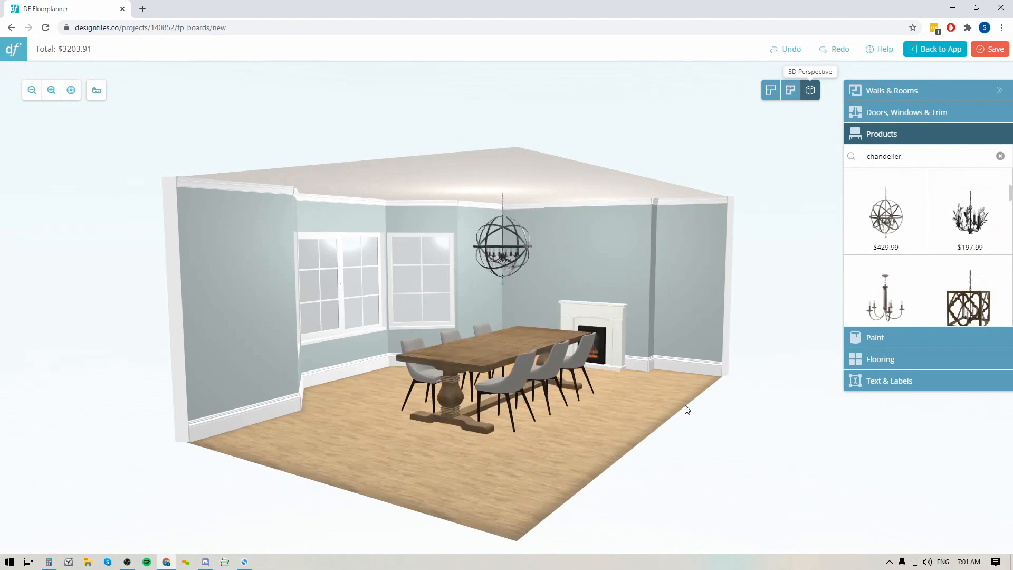
pyautogui.moveTo(687, 410); pyautogui.dragTo(532, 423)
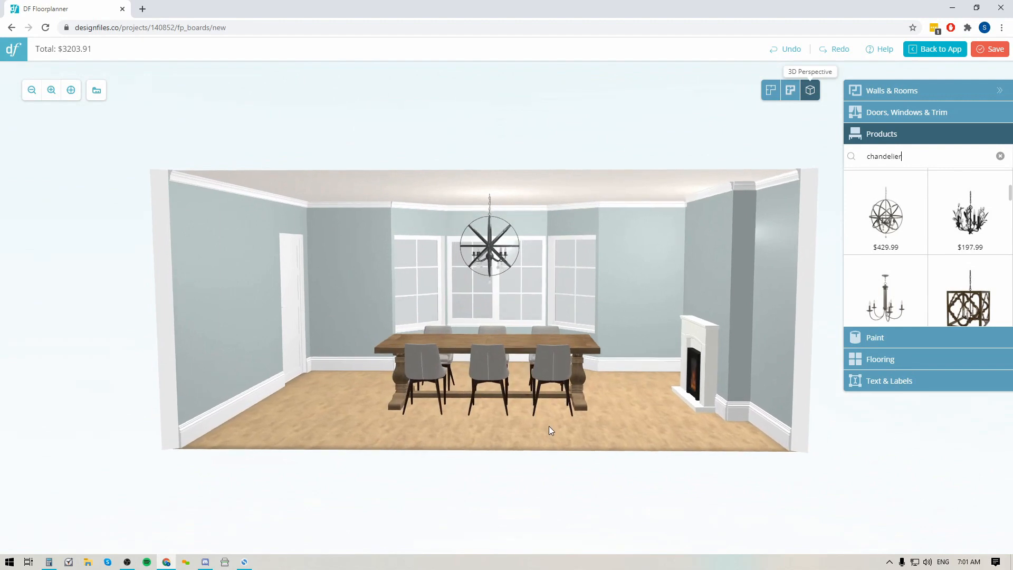
pyautogui.click(490, 244)
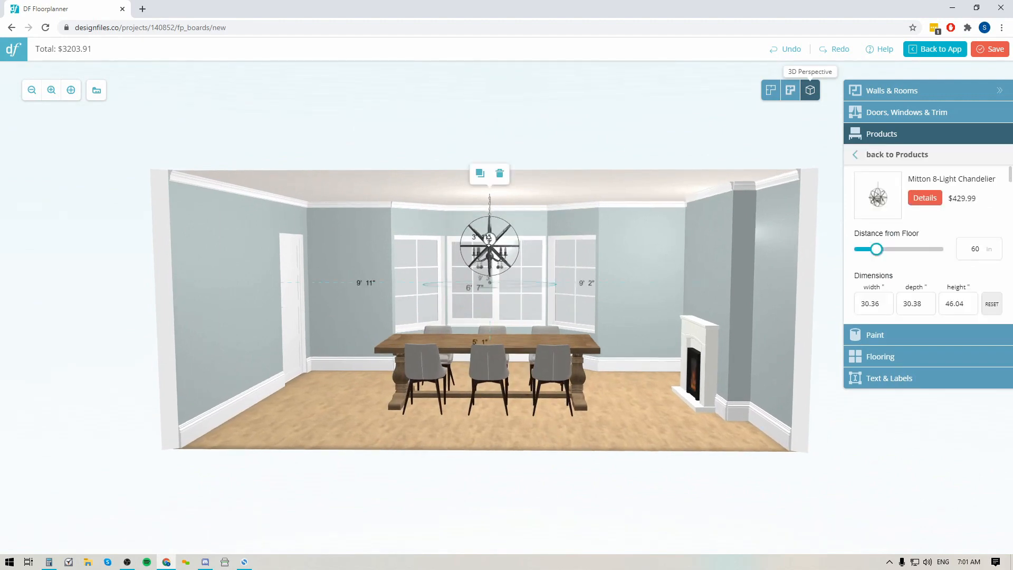
pyautogui.moveTo(490, 241)
pyautogui.mouseDown()
pyautogui.moveTo(491, 285)
pyautogui.moveTo(492, 243)
pyautogui.mouseUp()
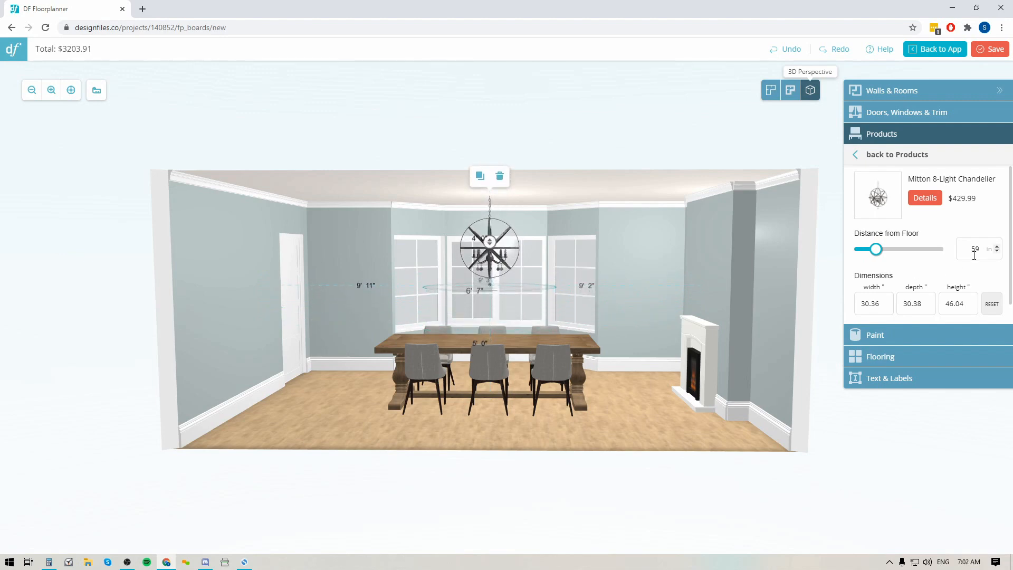
pyautogui.click(997, 246)
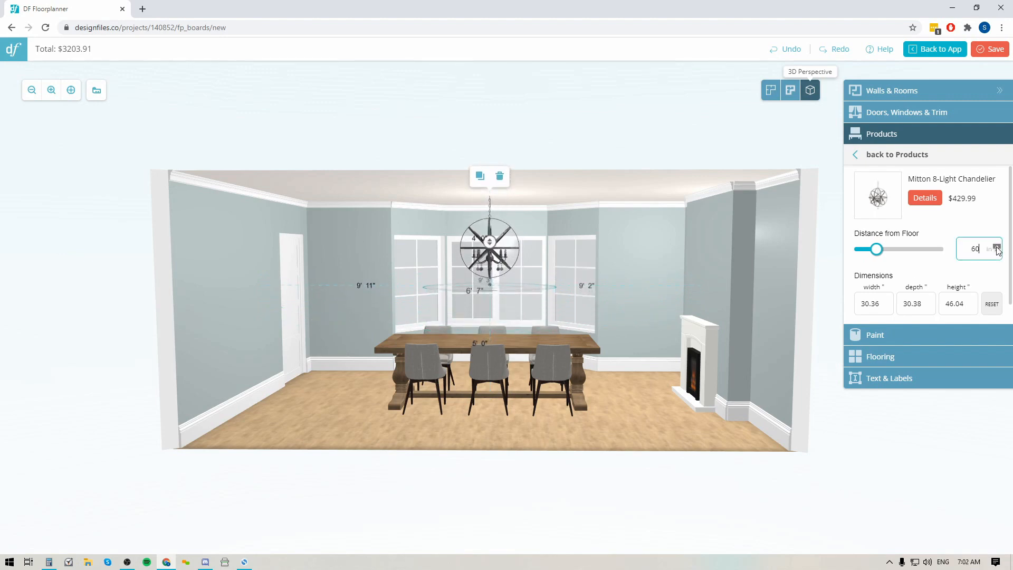
# - Deselect the chandelier and examine the furnished dining room in 3D from a higher angle
pyautogui.click(522, 472)
pyautogui.moveTo(393, 468); pyautogui.dragTo(421, 506)
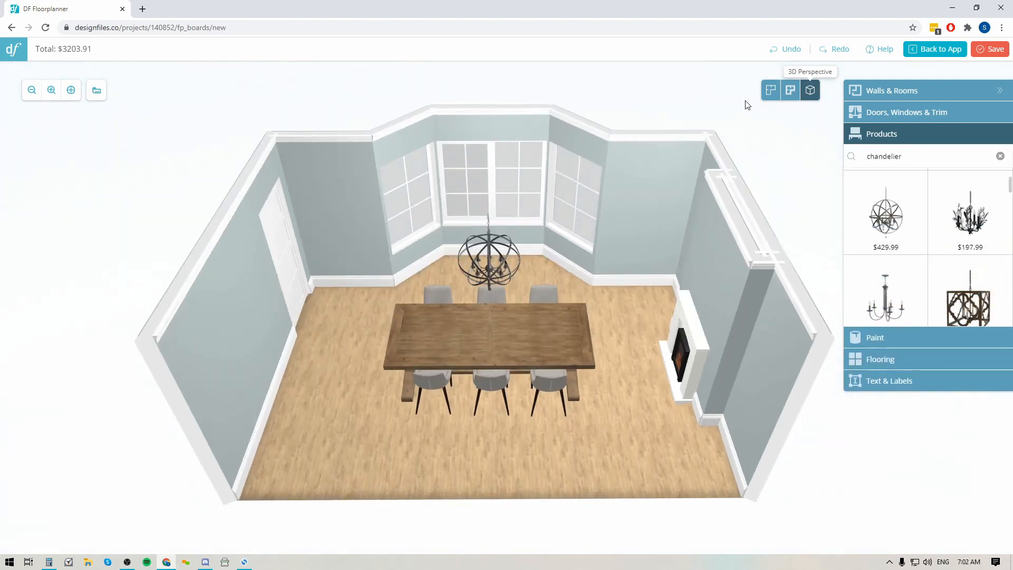
pyautogui.click(771, 90)
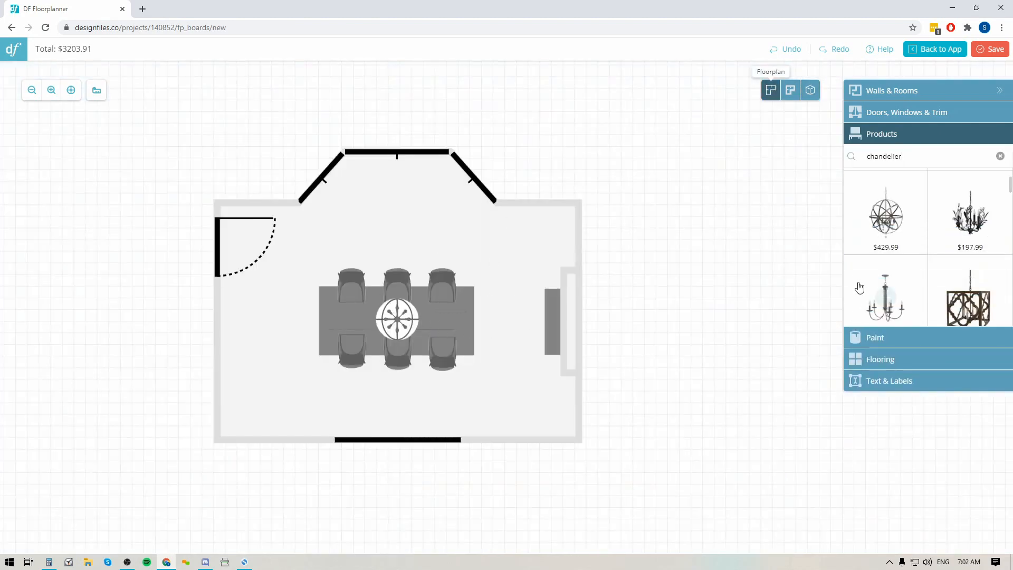
pyautogui.moveTo(902, 157); pyautogui.dragTo(797, 170)
pyautogui.click(810, 90)
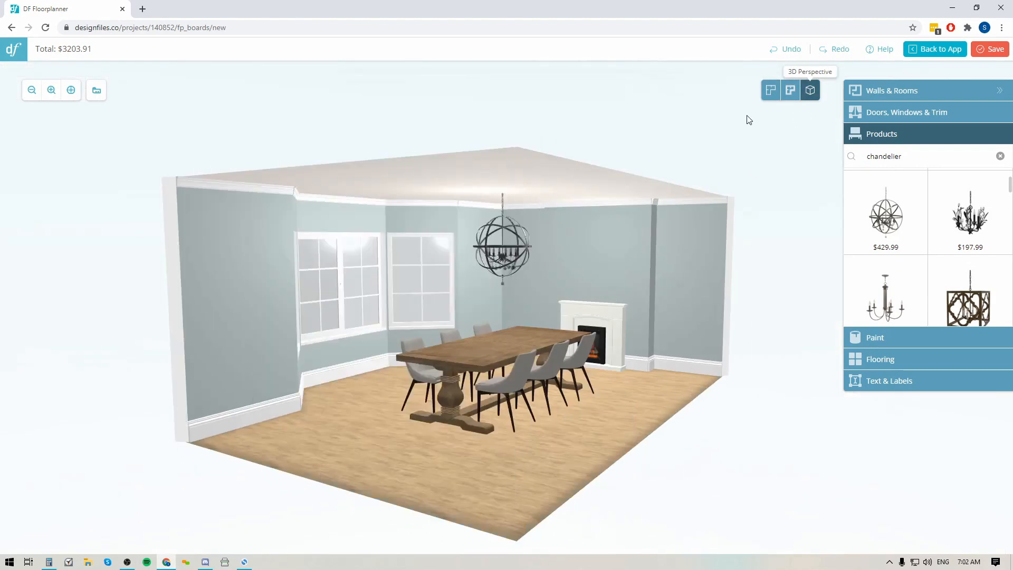
# - Return to the 2D floorplan and search products for "teal area rug"
pyautogui.click(771, 90)
pyautogui.doubleClick(881, 155)
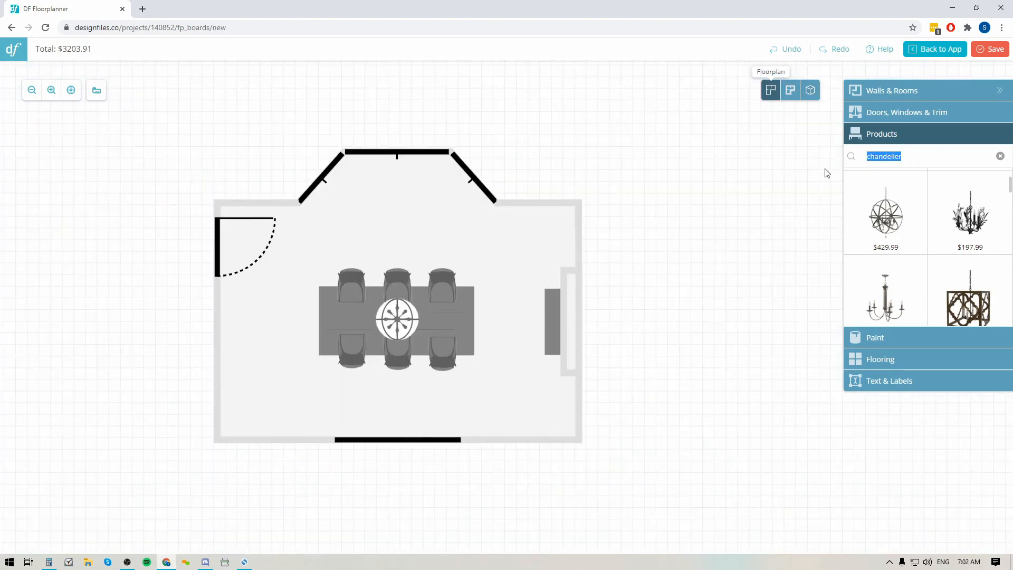
pyautogui.write('teaal area rug')
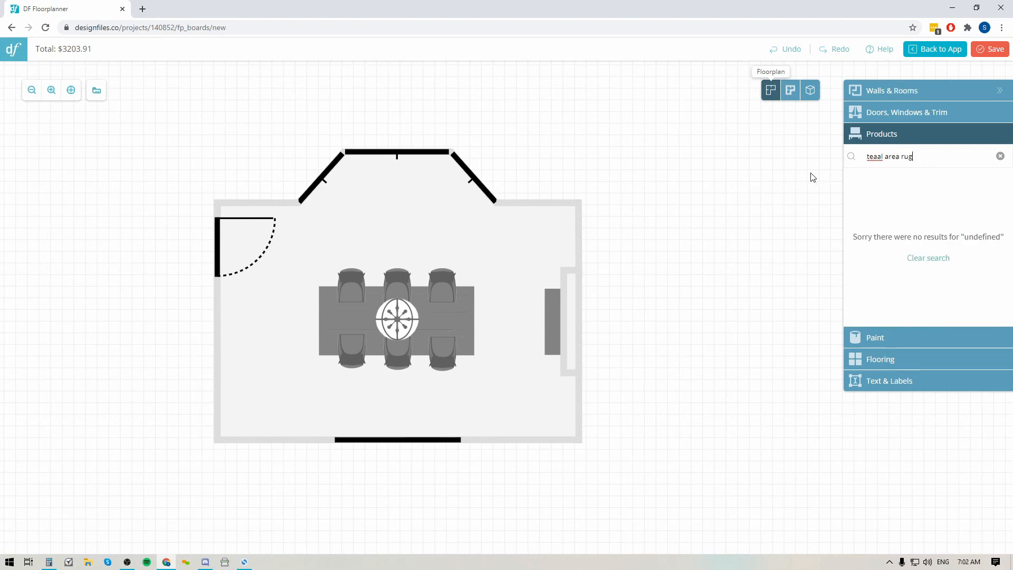
pyautogui.press('BackSpace')
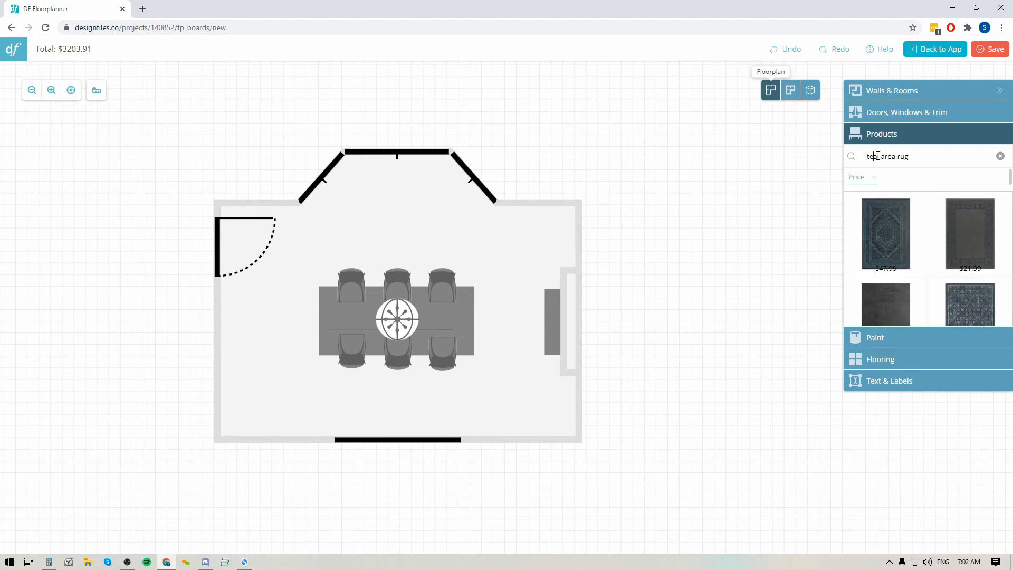
# - Add the Canfield Teal/Beige Area Rug, rotate it lengthwise with the dining table, and center it beneath the table and chairs
pyautogui.scroll(-2, 927, 263)
pyautogui.scroll(-5, 927, 261)
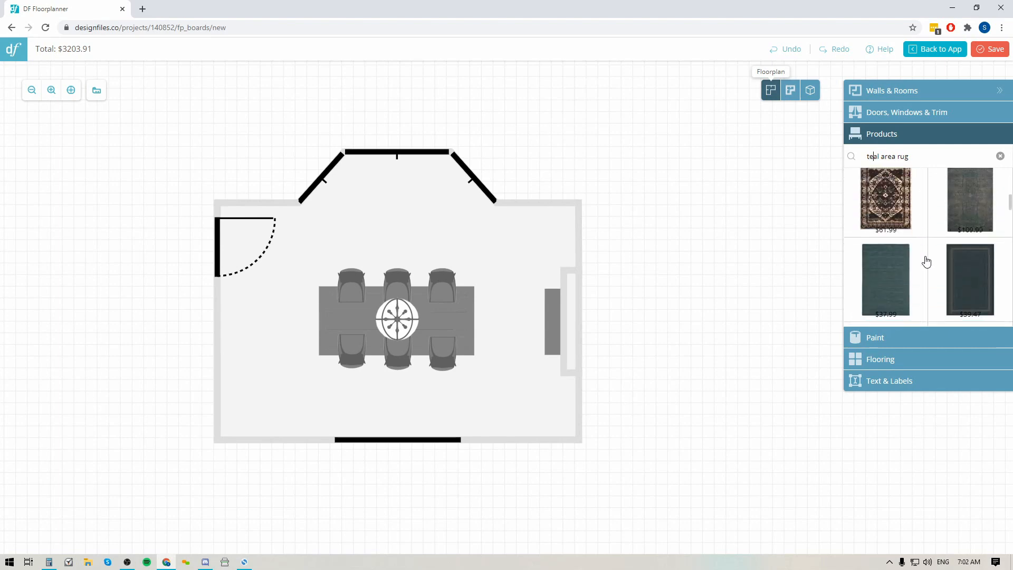
pyautogui.scroll(-6, 926, 261)
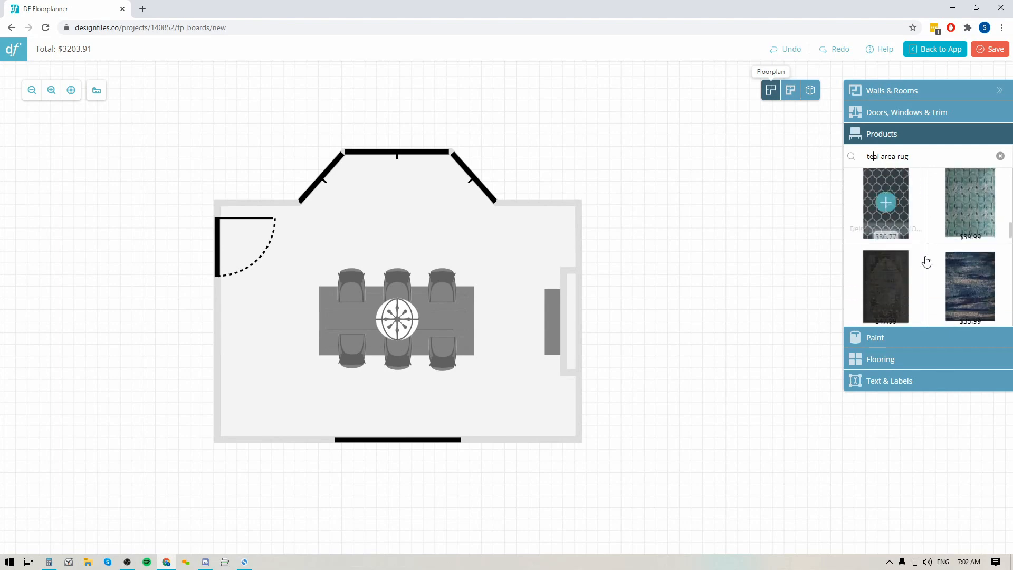
pyautogui.scroll(-6, 927, 261)
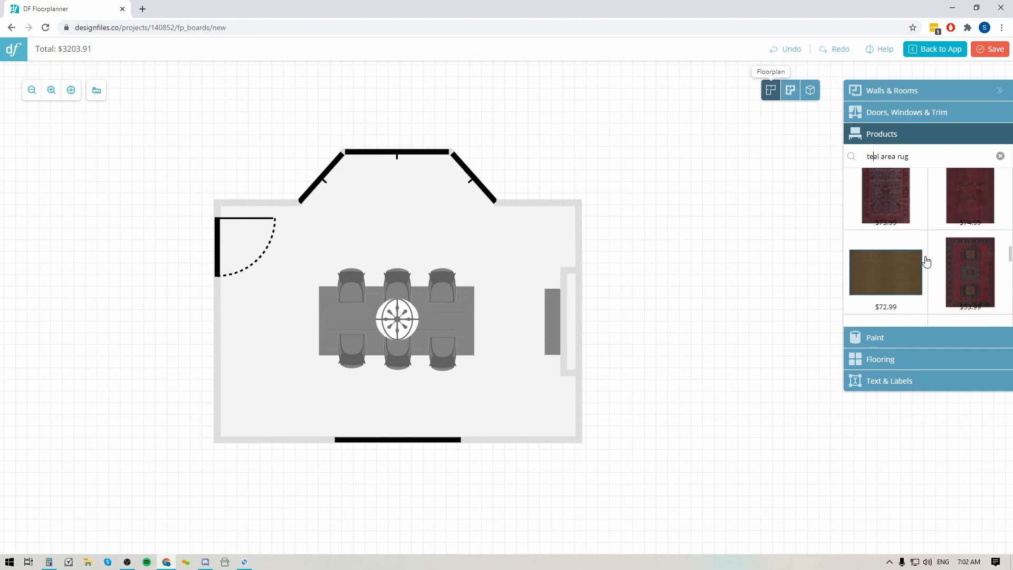
pyautogui.scroll(-4, 929, 258)
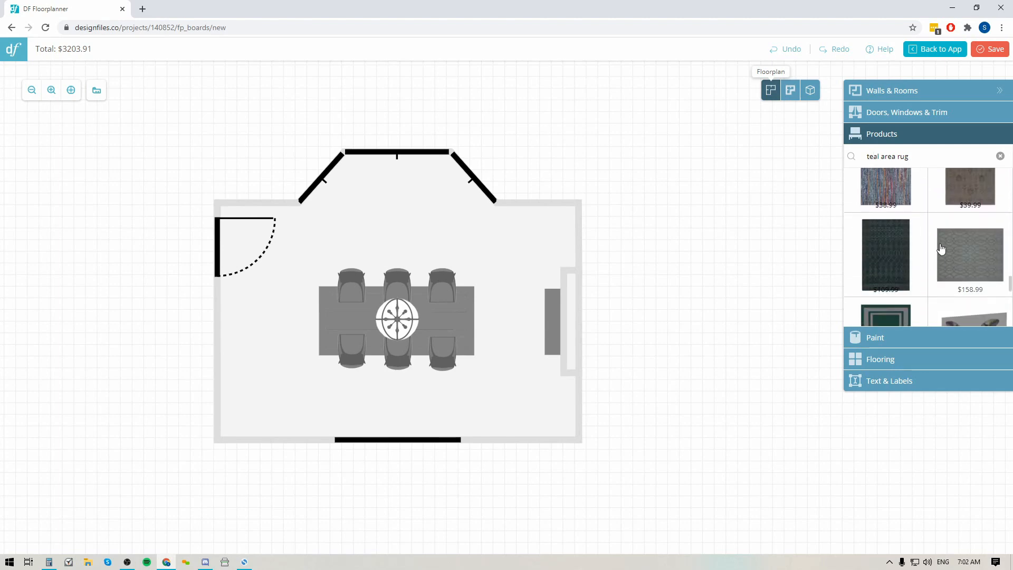
pyautogui.moveTo(971, 224)
pyautogui.moveTo(973, 226); pyautogui.dragTo(397, 313)
pyautogui.moveTo(398, 412); pyautogui.dragTo(484, 317)
pyautogui.moveTo(393, 293)
pyautogui.mouseDown()
pyautogui.moveTo(538, 371)
pyautogui.moveTo(389, 287)
pyautogui.moveTo(390, 300)
pyautogui.mouseUp()
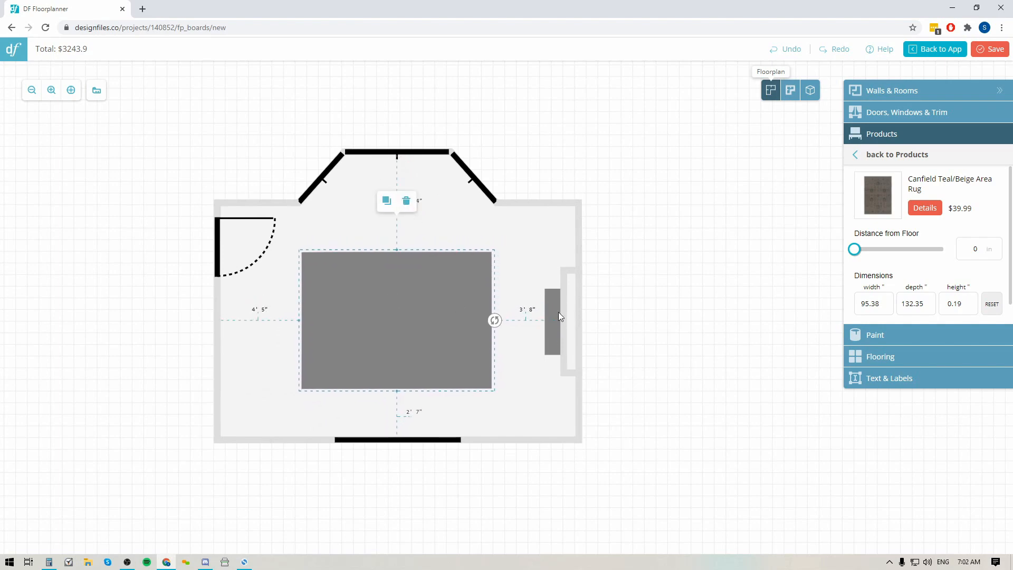
# - Check the rug's position beneath the dining set and review its dimensions
pyautogui.click(407, 303)
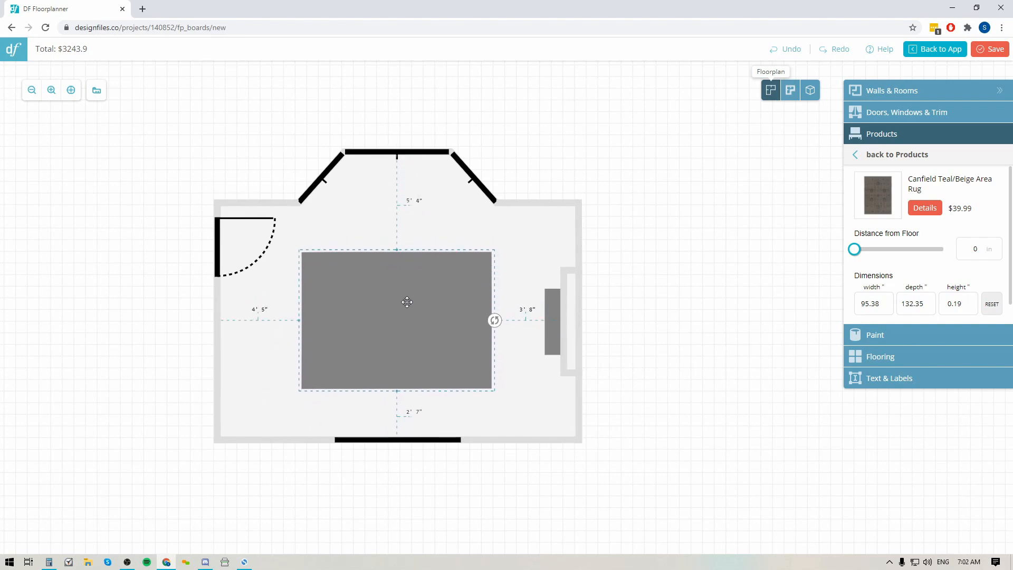
pyautogui.moveTo(407, 303); pyautogui.dragTo(407, 303)
pyautogui.click(628, 306)
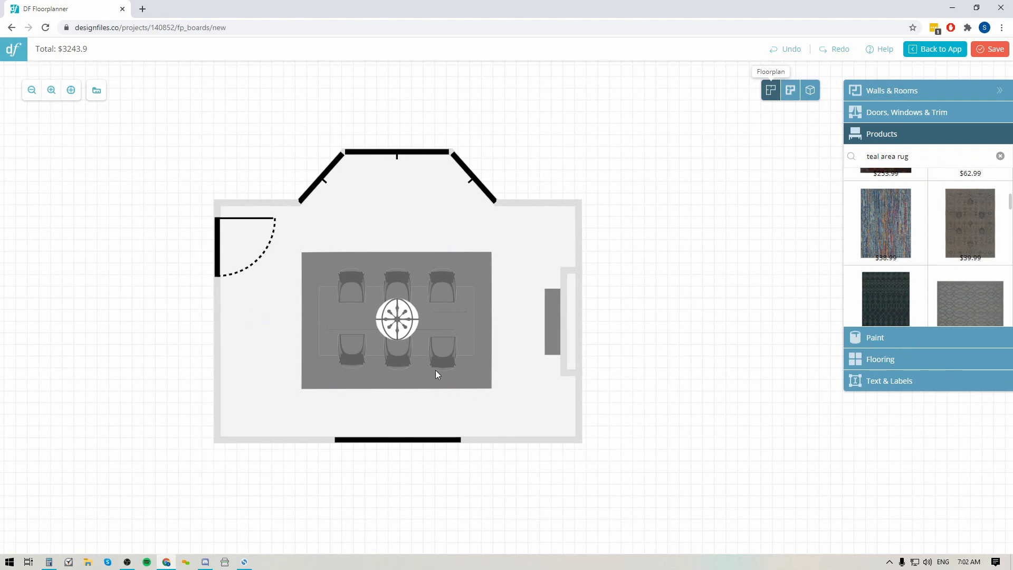
pyautogui.click(475, 275)
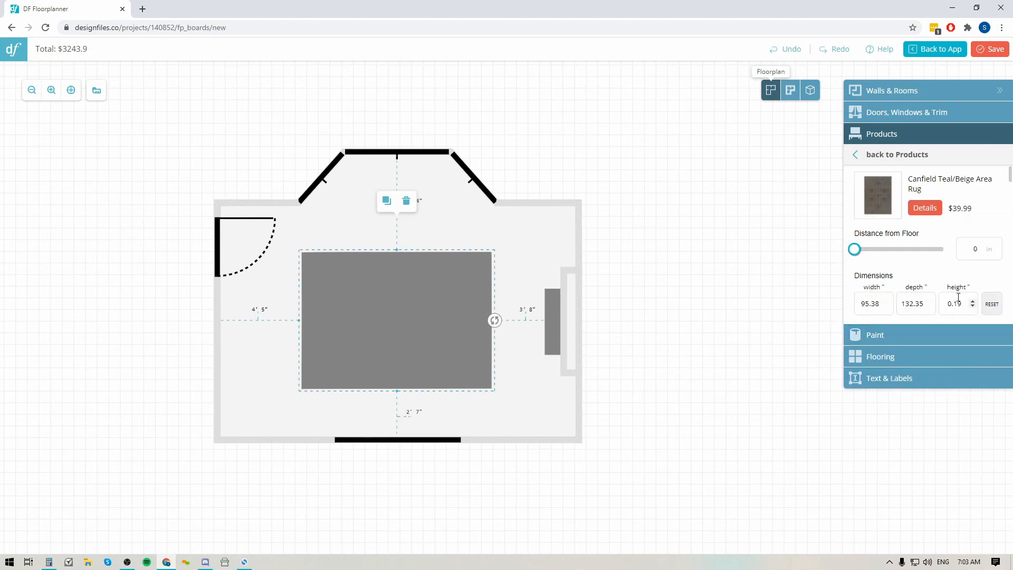
pyautogui.click(628, 264)
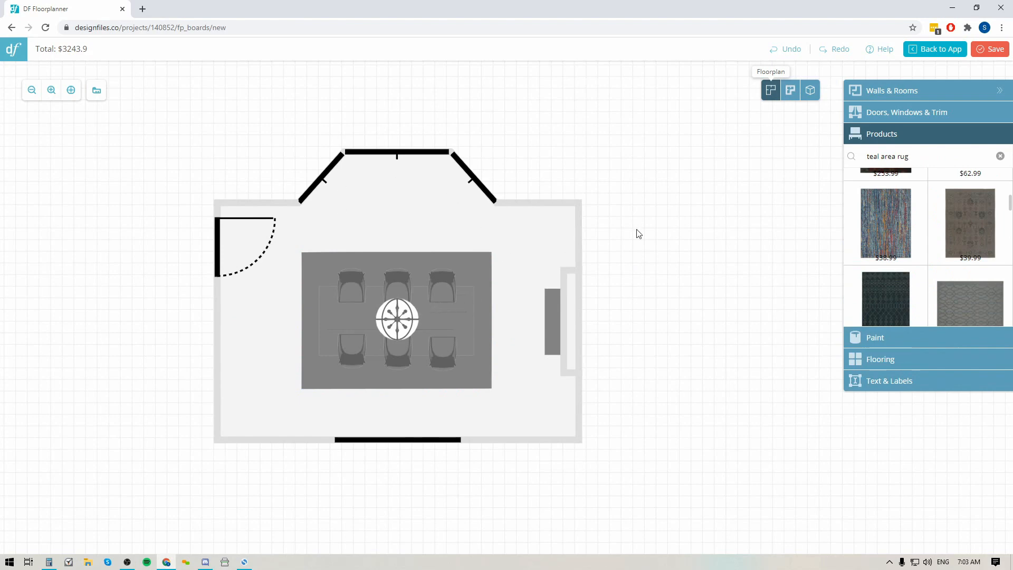
# - Search products for "armchair" and place the Gagarin Armchair in the bay's fireplace-side corner, angled toward the dining table
pyautogui.moveTo(925, 156); pyautogui.dragTo(828, 165)
pyautogui.write('armchair')
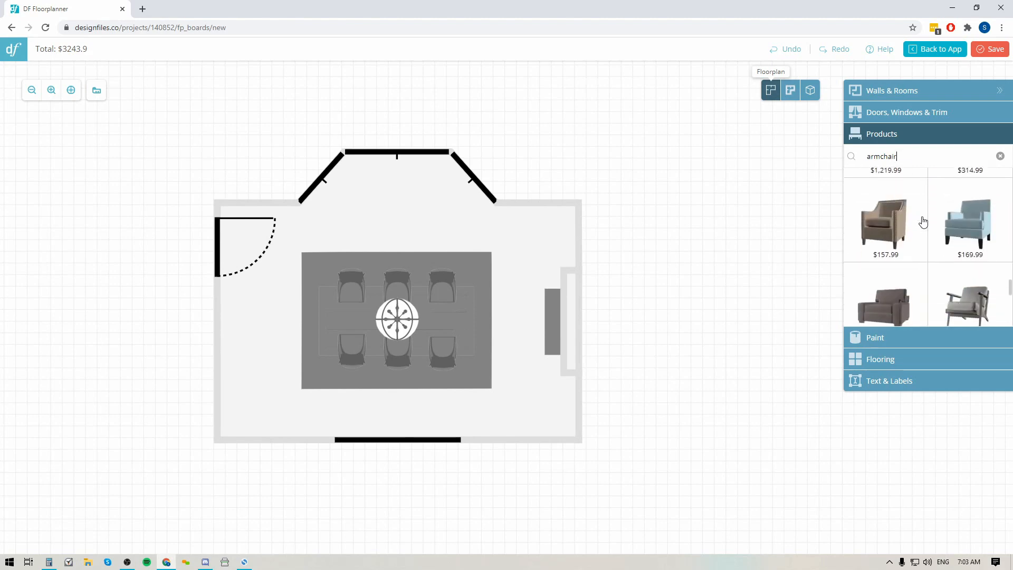
pyautogui.scroll(-3, 924, 223)
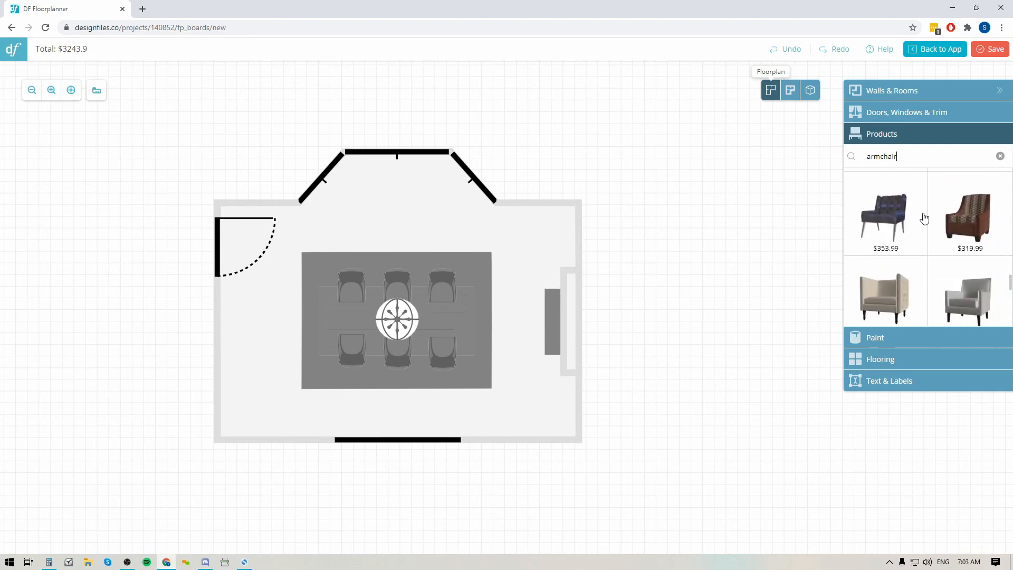
pyautogui.moveTo(968, 244); pyautogui.dragTo(424, 218)
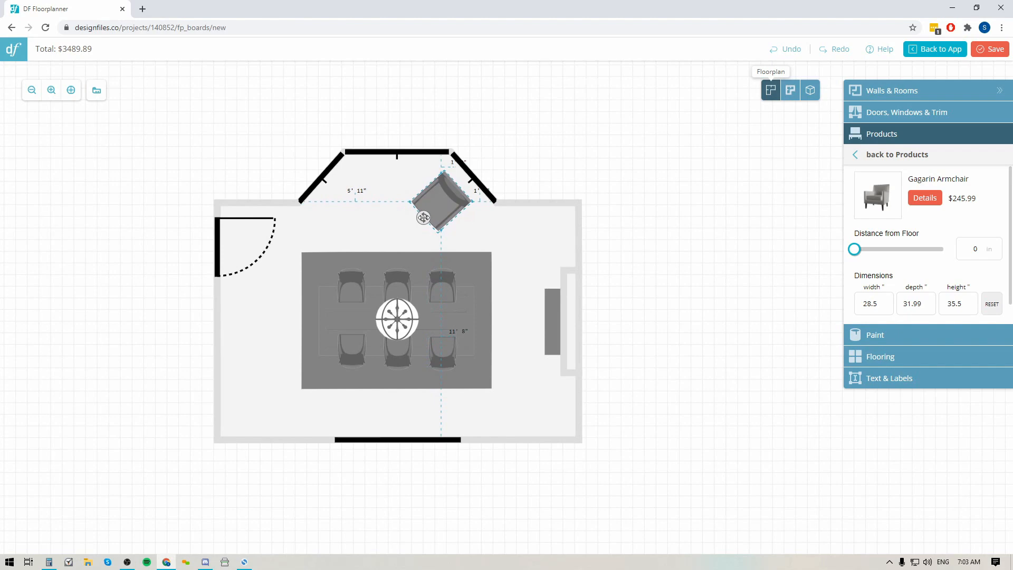
# - Duplicate the Gagarin Armchair, place the copy mirrored in the bay's opposite corner, and nudge the original closer to its window
pyautogui.click(429, 151)
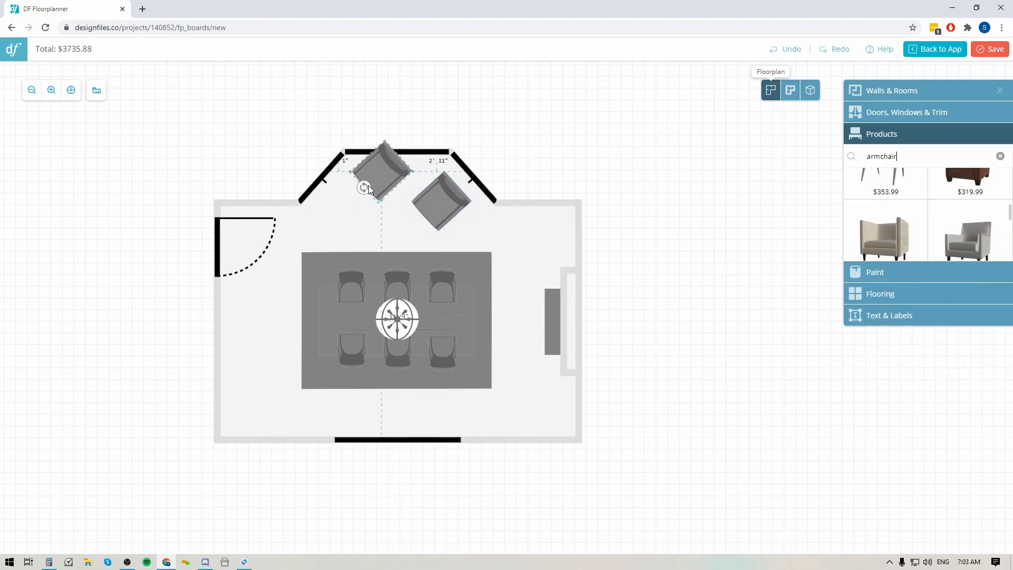
pyautogui.moveTo(384, 178); pyautogui.dragTo(356, 202)
pyautogui.moveTo(442, 193); pyautogui.dragTo(444, 191)
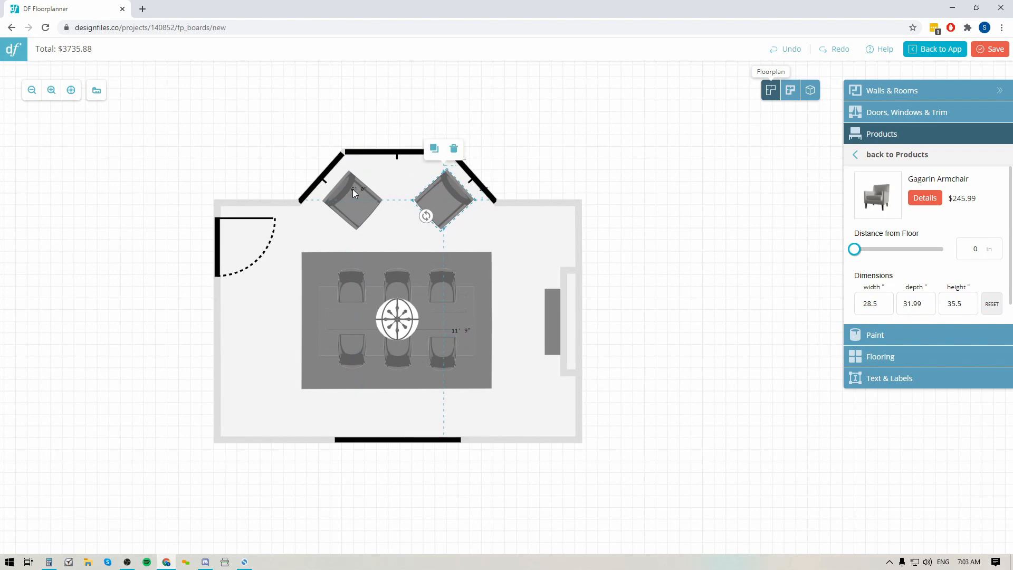
# - Search products for "round side table" and place the Velez Side Table centered between the two armchairs near the bay window
pyautogui.click(879, 157)
pyautogui.moveTo(896, 160); pyautogui.dragTo(843, 163)
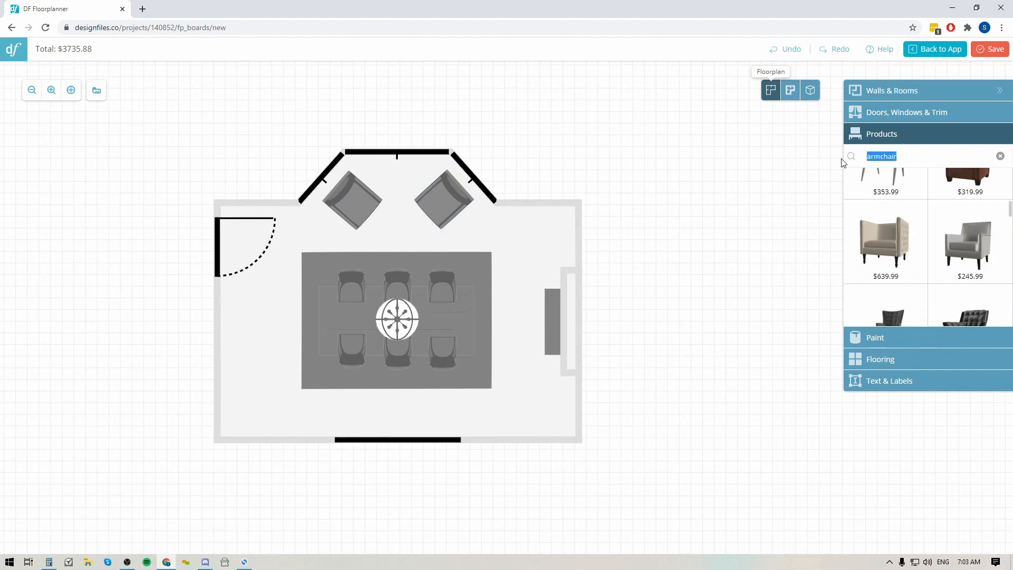
pyautogui.write('round side table')
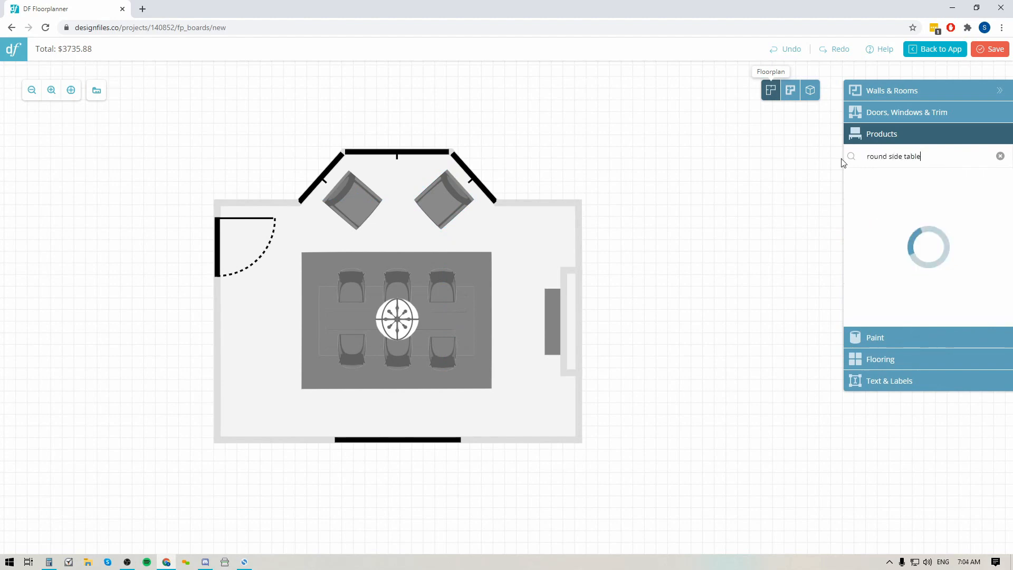
pyautogui.scroll(-2, 894, 231)
pyautogui.scroll(-3, 896, 234)
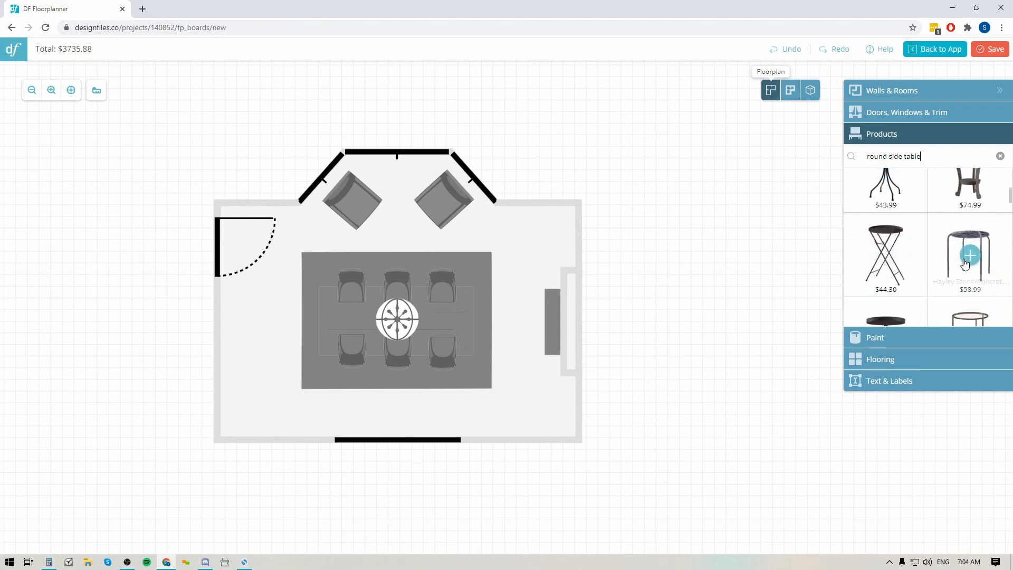
pyautogui.moveTo(970, 232); pyautogui.dragTo(397, 179)
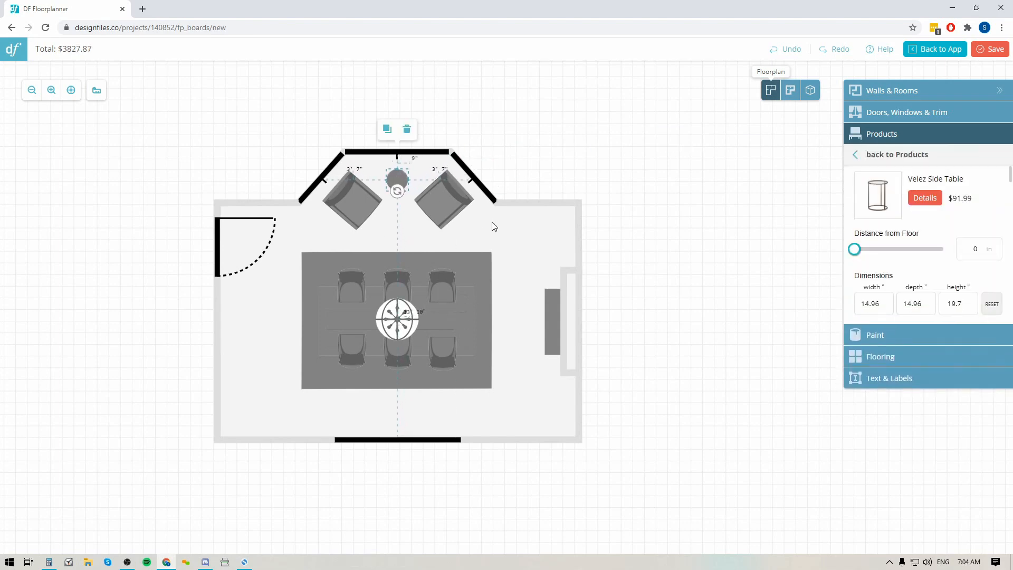
# - Check the armchair on the door side, and examine the rug, armchairs and side table in 3D from a high angle
pyautogui.click(350, 199)
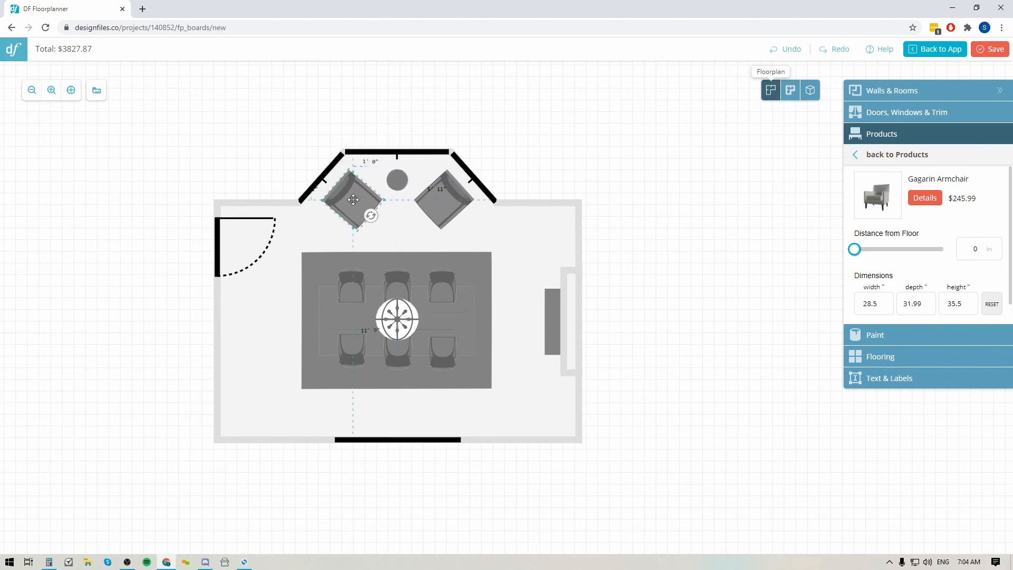
pyautogui.click(810, 90)
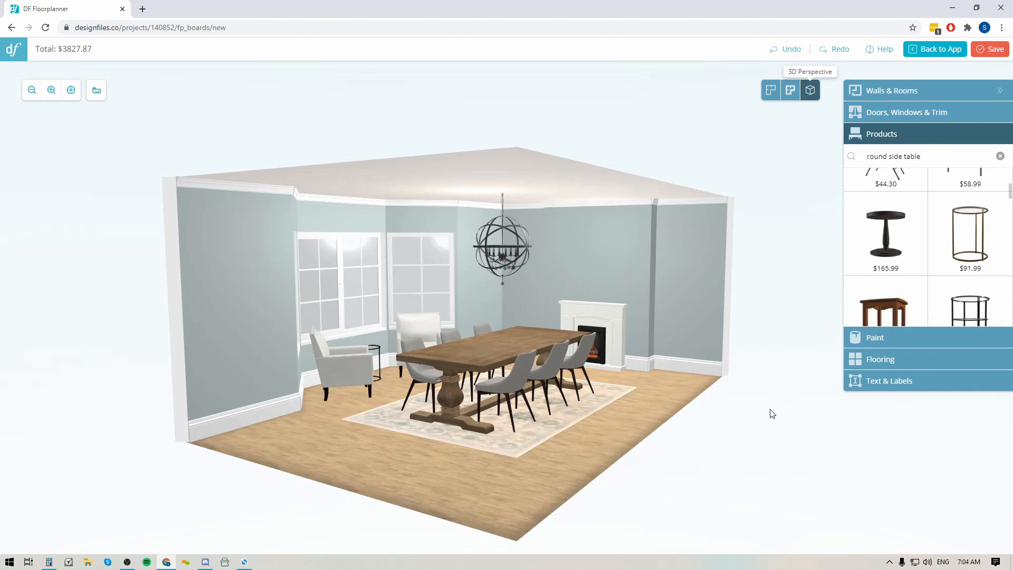
pyautogui.moveTo(771, 362); pyautogui.dragTo(560, 387)
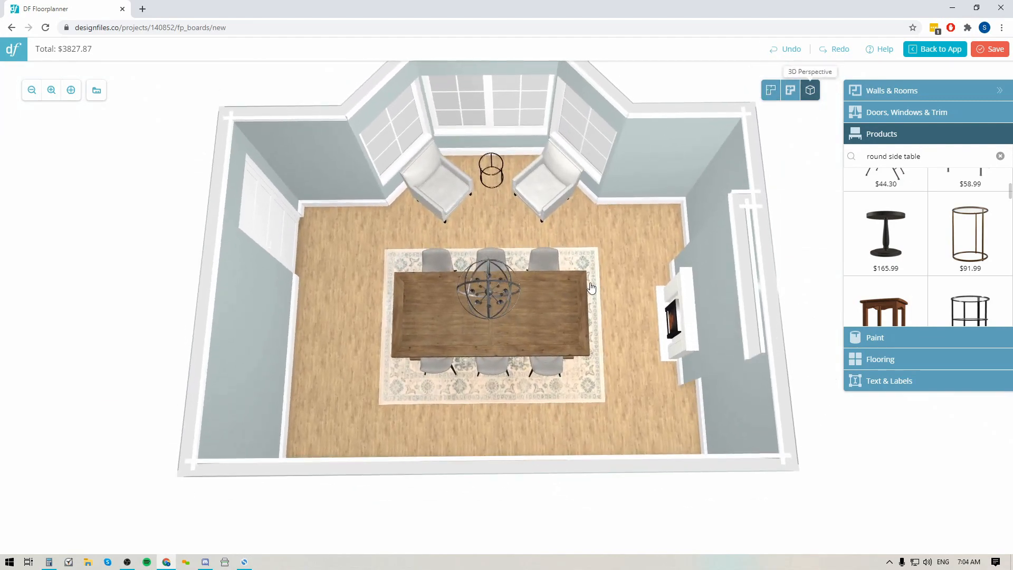
# - In the floorplan, search products for "white bookcase" and place two Amityville Traditional Standard Bookcases against the fireplace wall, one on each side
pyautogui.click(770, 90)
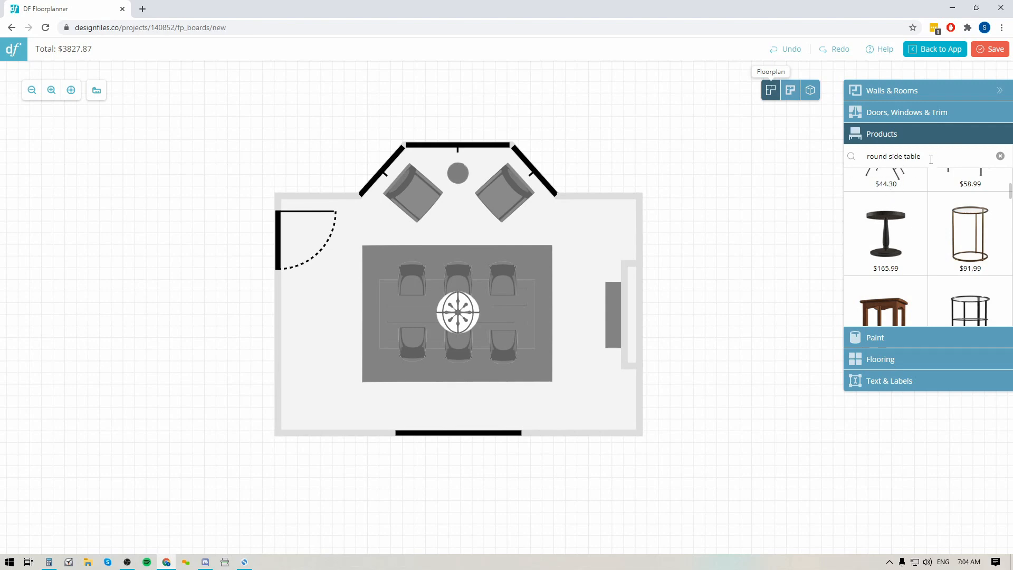
pyautogui.moveTo(931, 160); pyautogui.dragTo(832, 169)
pyautogui.write('white bookcase')
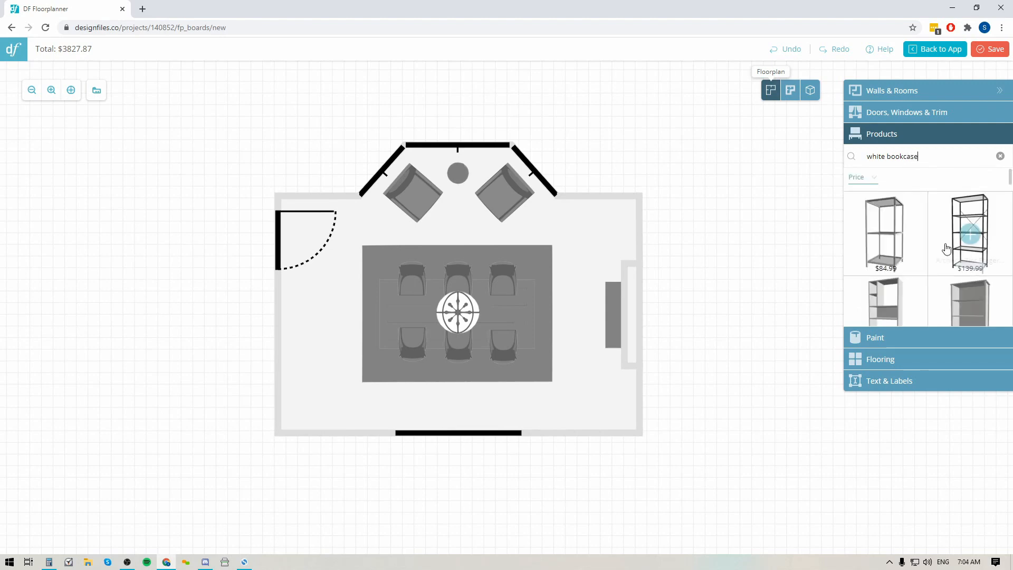
pyautogui.scroll(1, 940, 259)
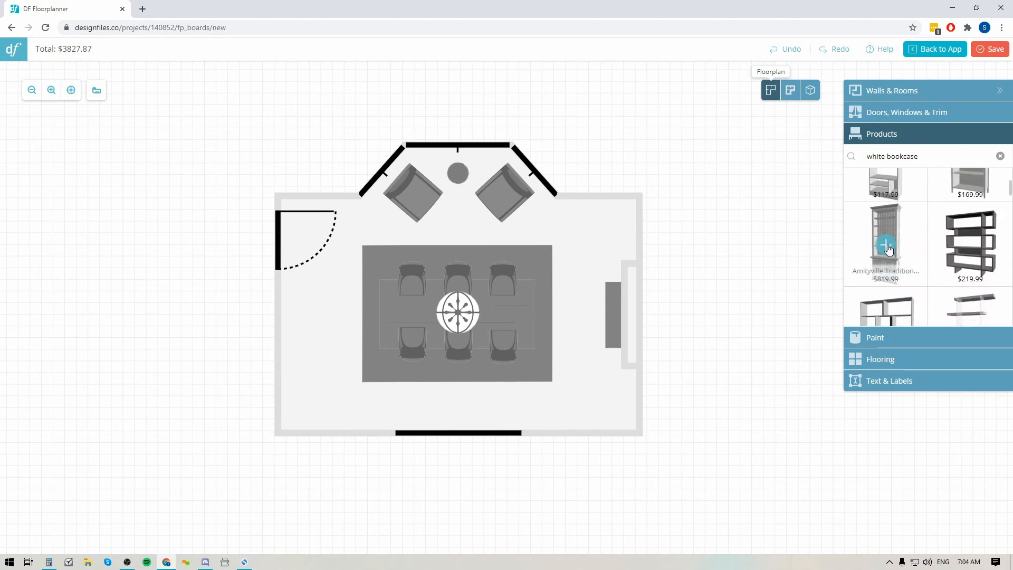
pyautogui.moveTo(886, 242); pyautogui.dragTo(608, 225)
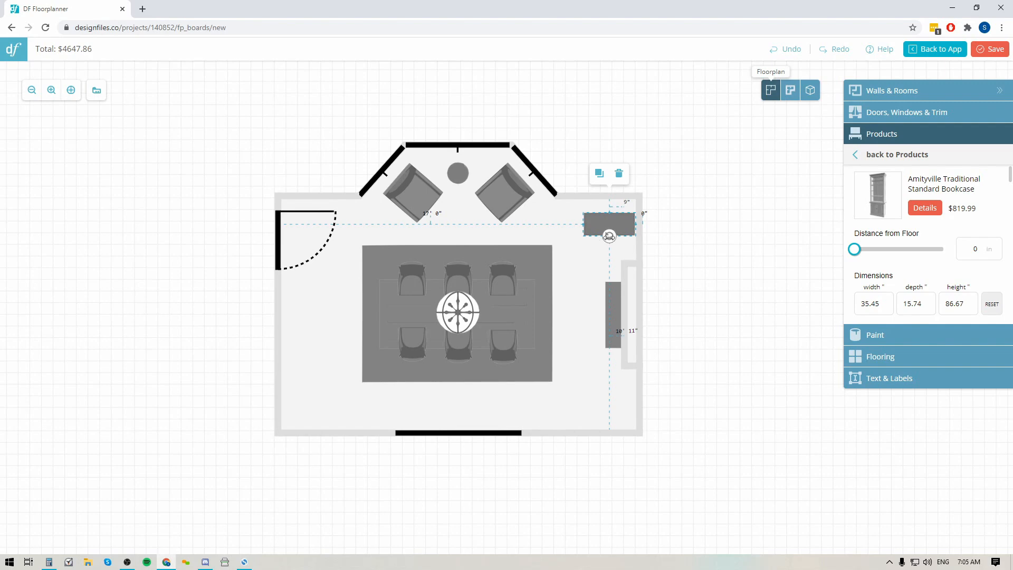
pyautogui.moveTo(609, 236); pyautogui.dragTo(625, 400)
pyautogui.click(614, 179)
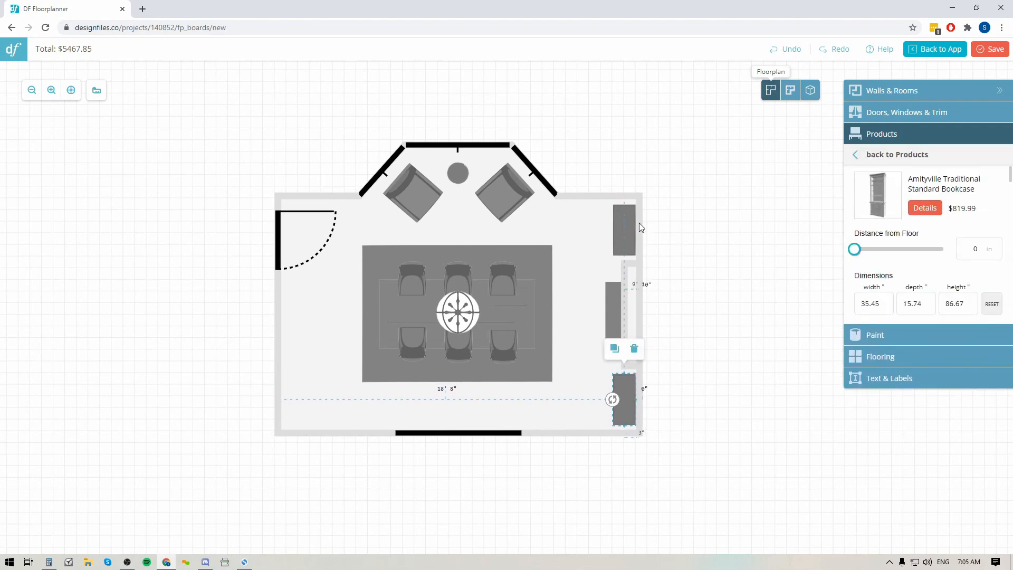
# - Examine the bookcases in 3D from close up, facing the fireplace wall
pyautogui.click(810, 92)
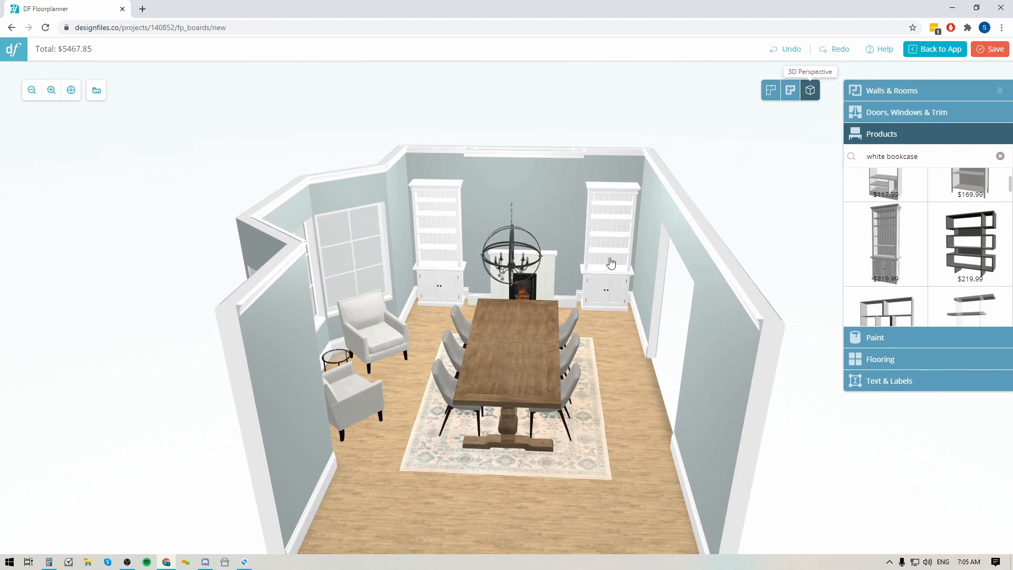
pyautogui.moveTo(591, 309); pyautogui.dragTo(639, 303)
pyautogui.scroll(5, 644, 315)
# - Search products for "decorative box" and place the Peyton 3 Piece Wood Disc Jewelry Decorative Box Set on the bookcase nearest the entrance opening
pyautogui.moveTo(920, 156); pyautogui.dragTo(866, 157)
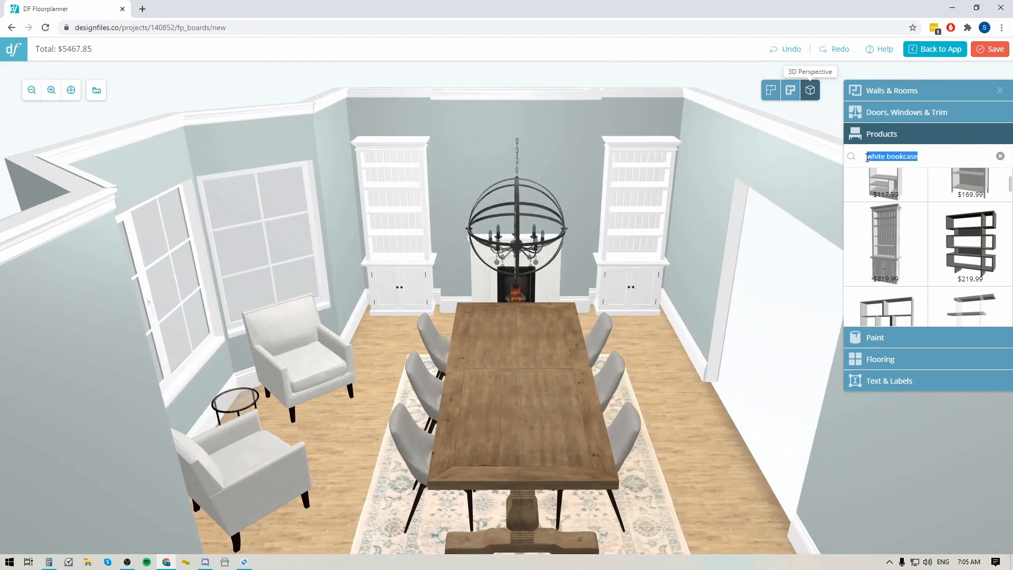
pyautogui.write('decorative box')
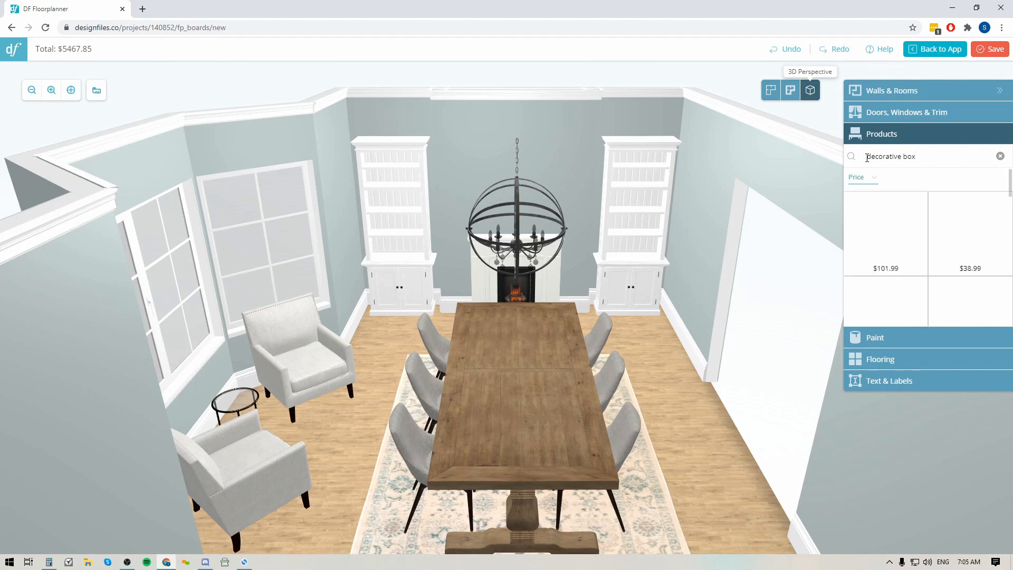
pyautogui.scroll(-2, 918, 292)
pyautogui.scroll(-5, 918, 292)
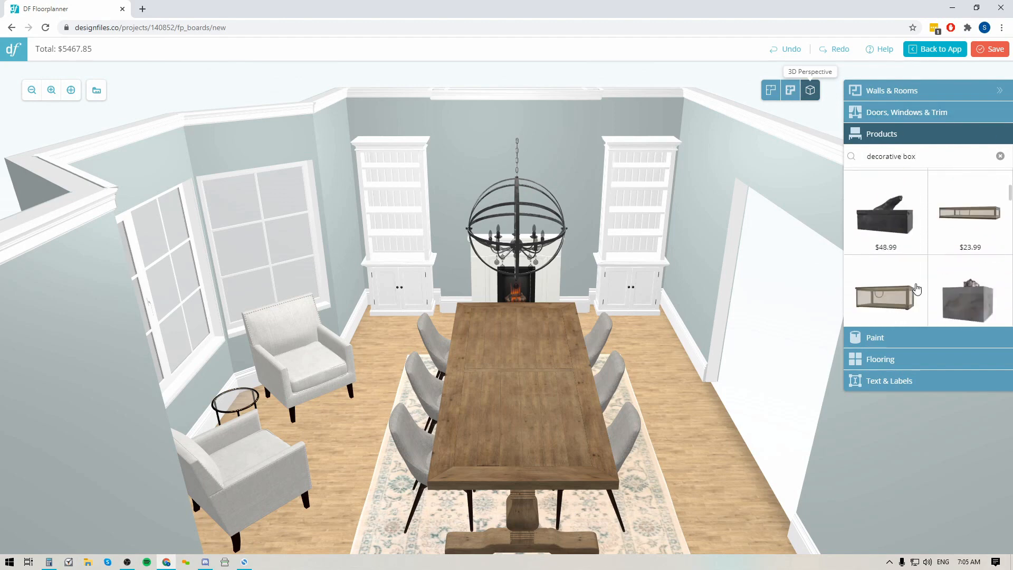
pyautogui.scroll(-4, 917, 289)
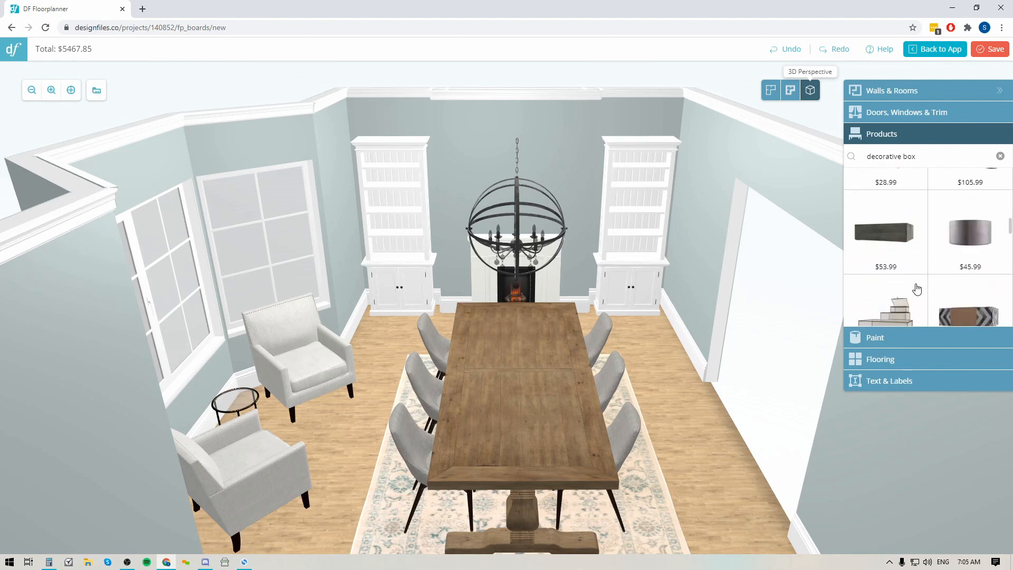
pyautogui.moveTo(889, 196); pyautogui.dragTo(624, 258)
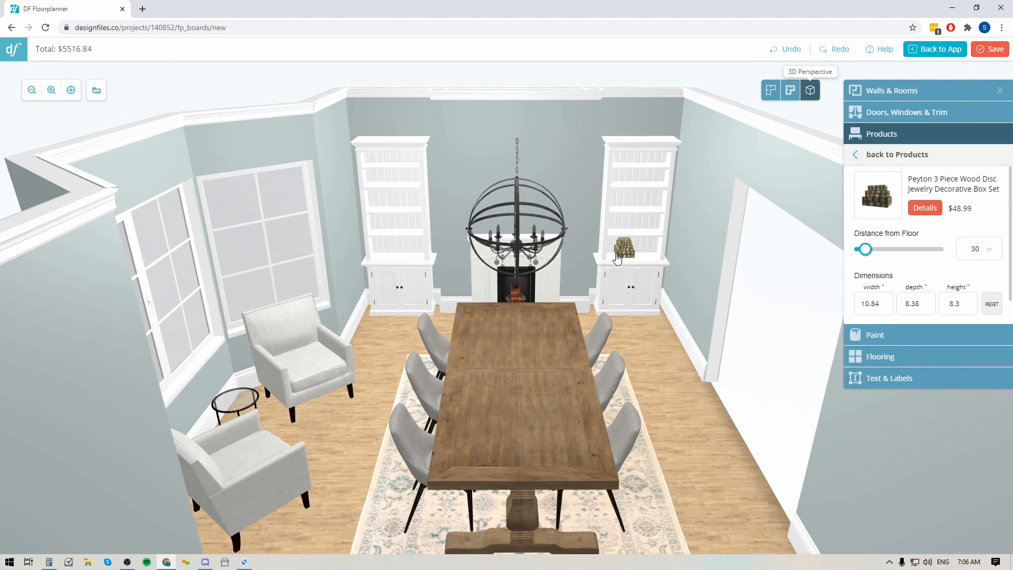
# - Search products for "floral arrangement" and place the Lavender Plant Floral Arrangement in Decorative Vase at the center of the dining table
pyautogui.moveTo(641, 341); pyautogui.dragTo(630, 311)
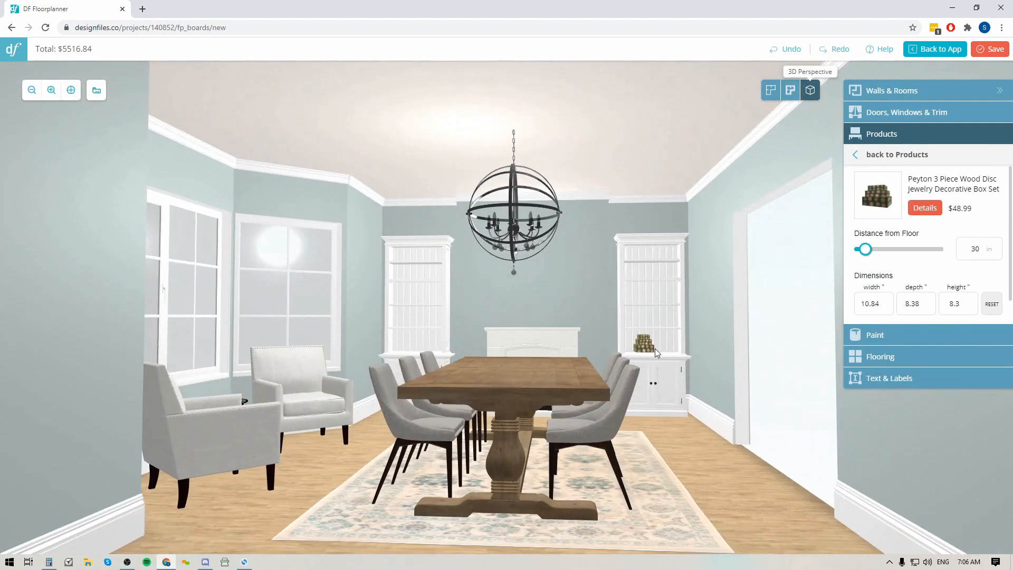
pyautogui.moveTo(681, 371); pyautogui.dragTo(664, 334)
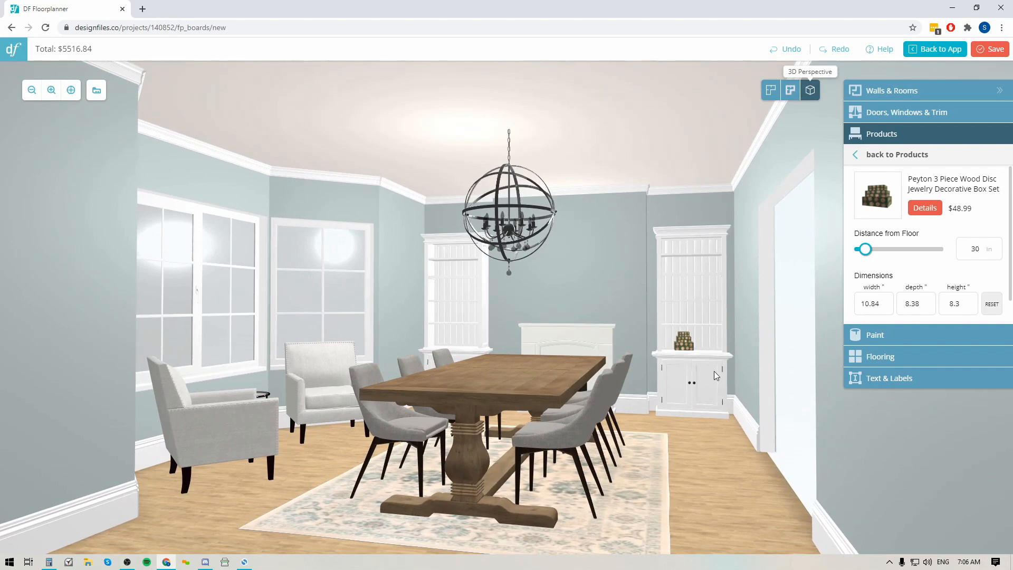
pyautogui.moveTo(685, 394); pyautogui.dragTo(711, 408)
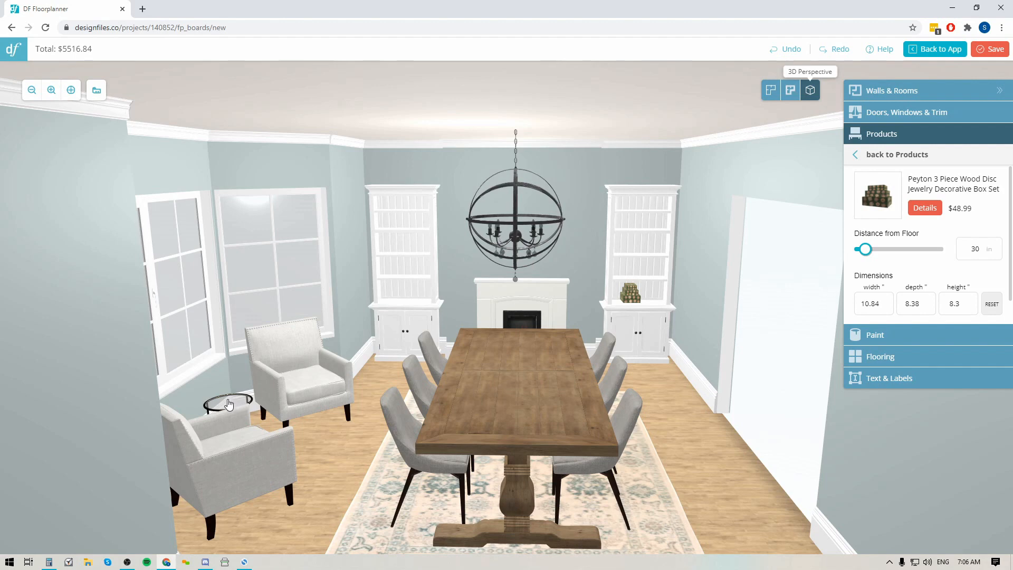
pyautogui.click(886, 158)
pyautogui.moveTo(920, 157); pyautogui.dragTo(829, 156)
pyautogui.write('flor')
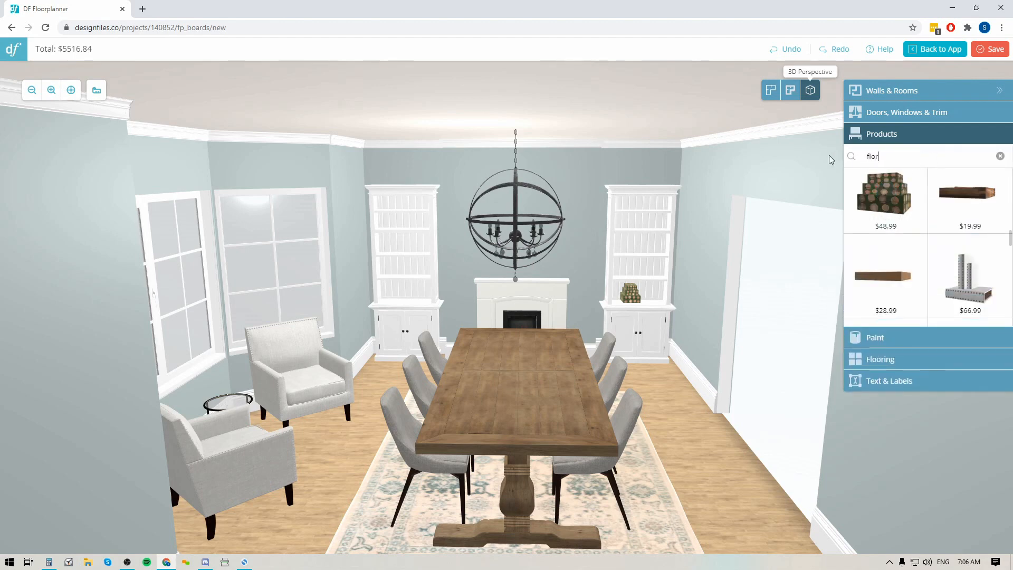
pyautogui.write('al arrangement')
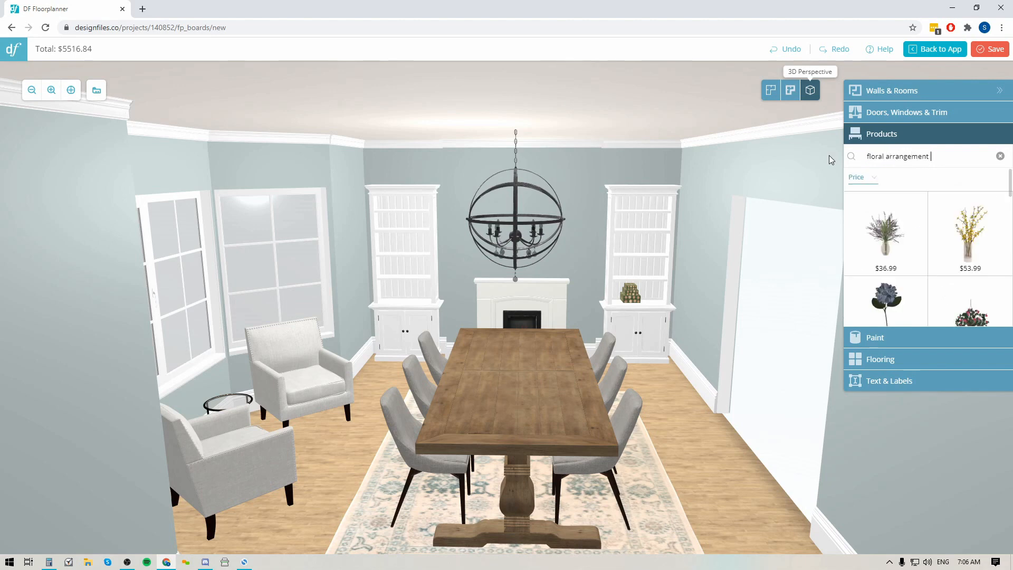
pyautogui.click(518, 369)
pyautogui.click(520, 374)
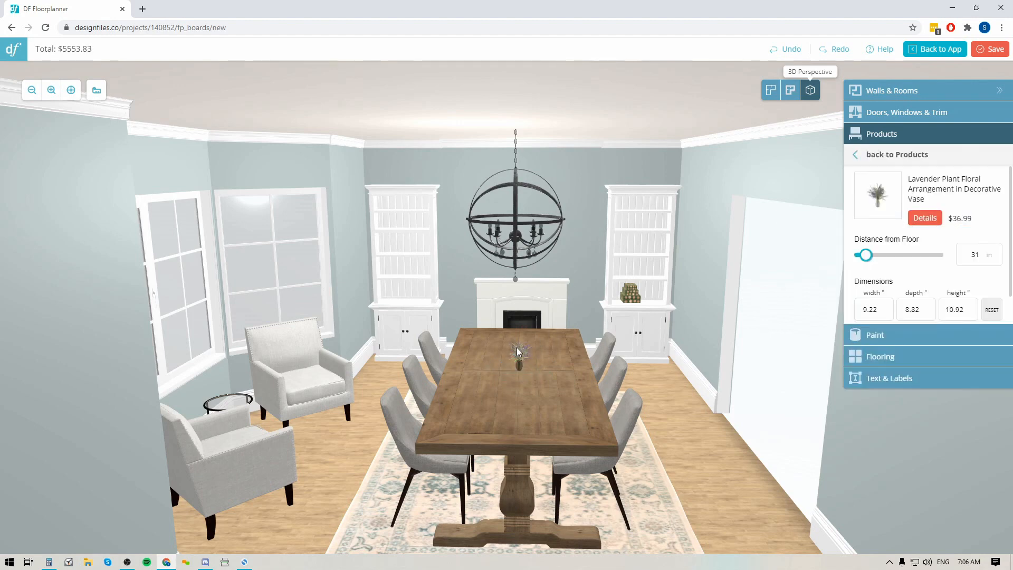
# - Set the lavender arrangement's width to 24, depth to 24 and height to 26 inches
pyautogui.click(871, 309)
pyautogui.write('24')
pyautogui.click(920, 311)
pyautogui.doubleClick(920, 311)
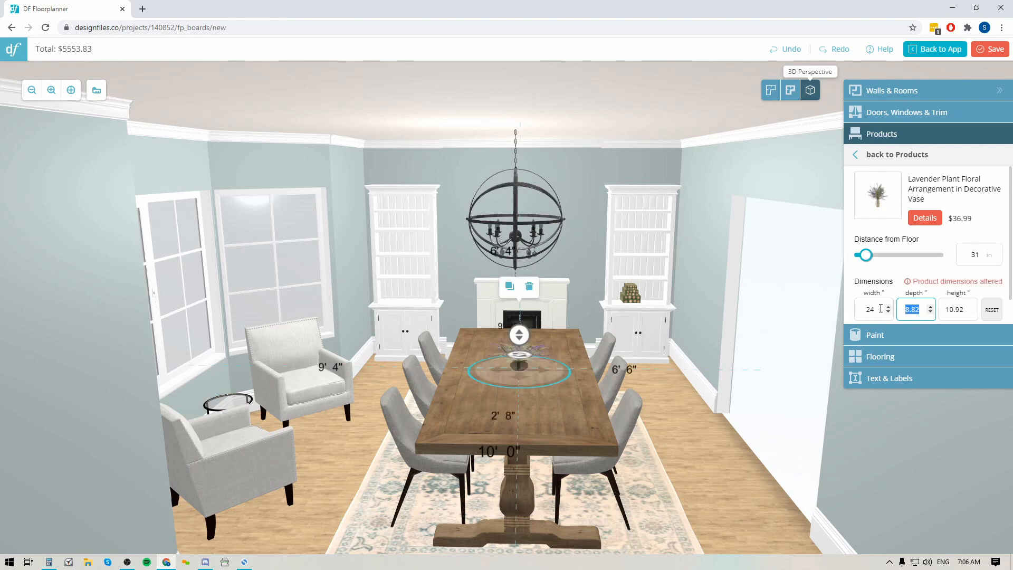
pyautogui.write('24')
pyautogui.click(961, 309)
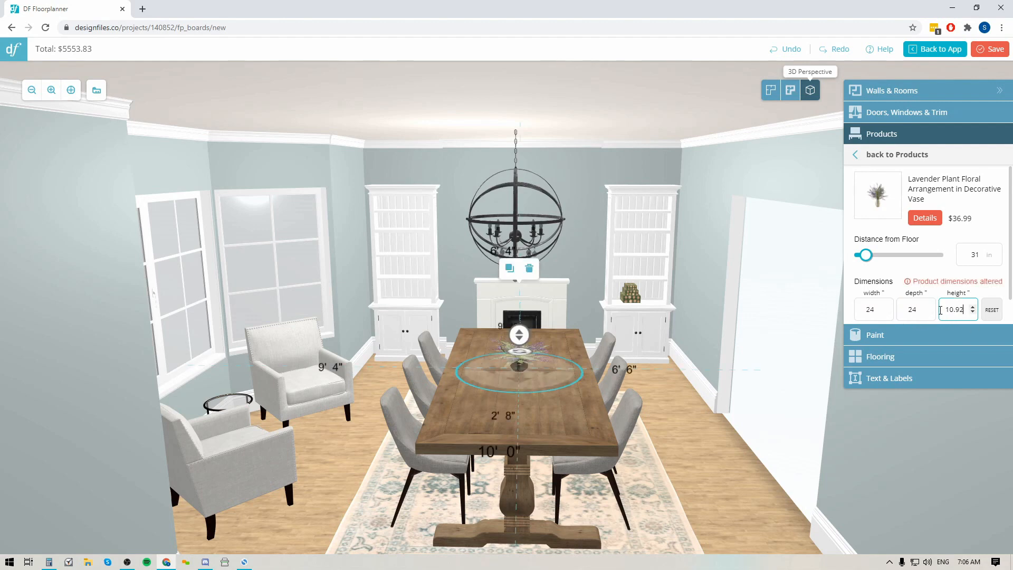
pyautogui.doubleClick(961, 309)
pyautogui.write('26')
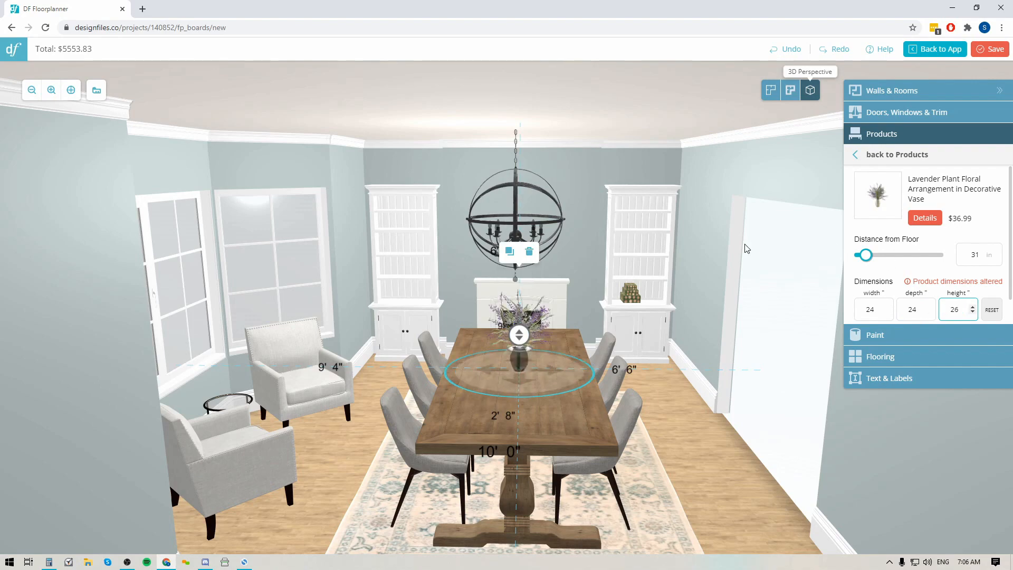
pyautogui.click(702, 457)
# - Search products for "orchid" and place the Double Phalaenopsis Silk Orchid Flower on the round side table between the armchairs
pyautogui.moveTo(732, 447); pyautogui.dragTo(521, 444)
pyautogui.moveTo(930, 156); pyautogui.dragTo(843, 167)
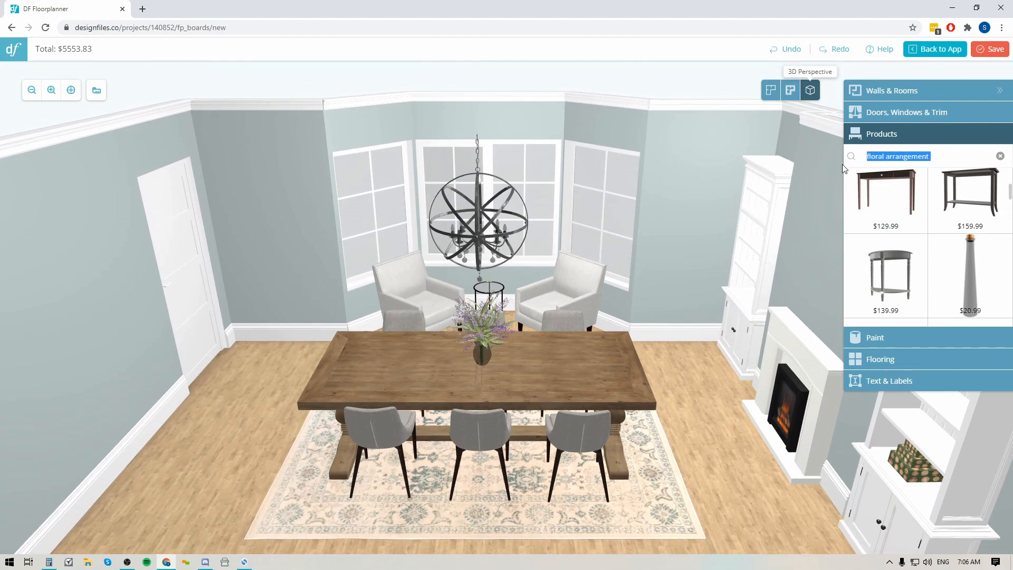
pyautogui.write('orchid')
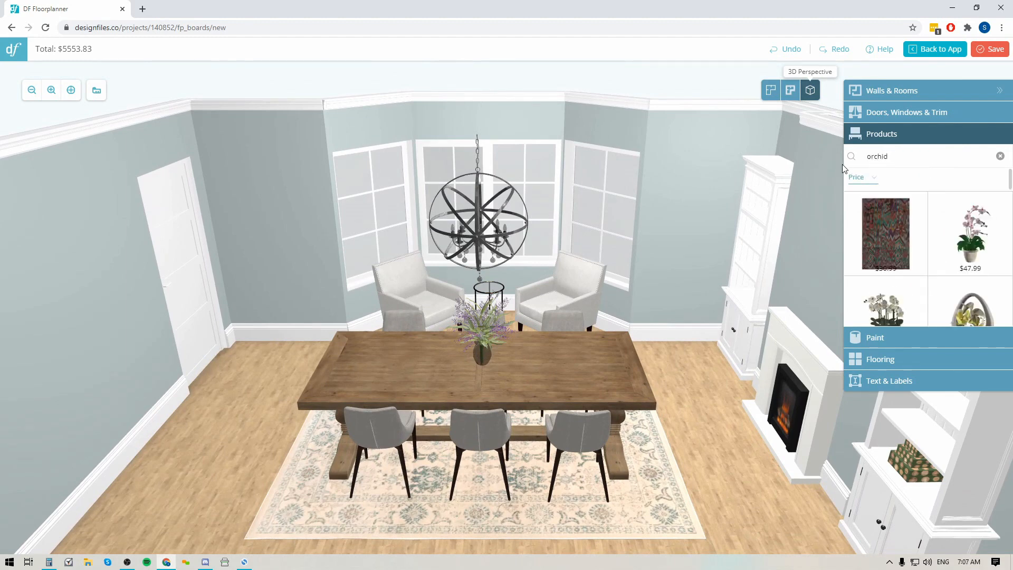
pyautogui.moveTo(654, 271); pyautogui.dragTo(605, 347)
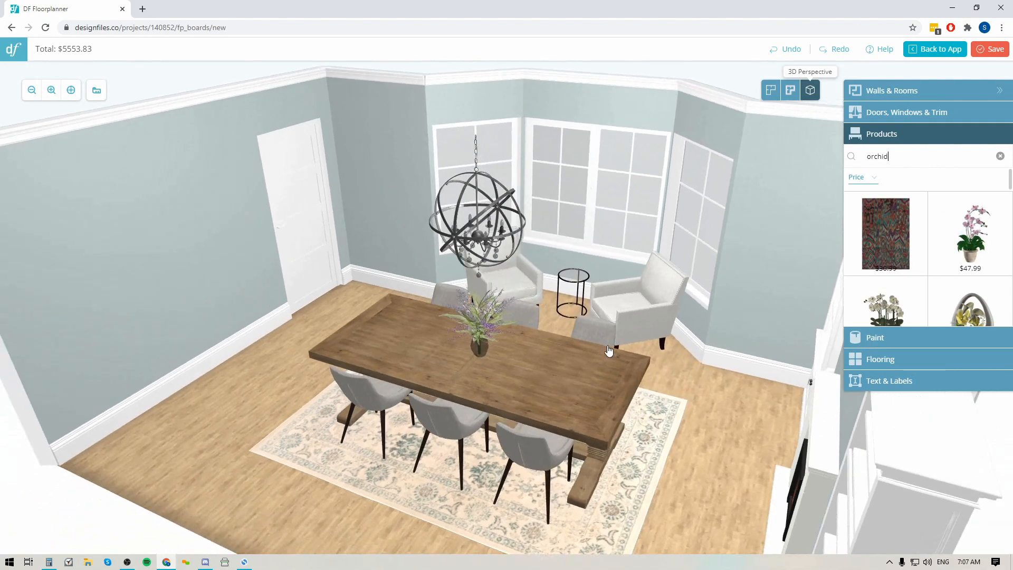
pyautogui.moveTo(971, 238)
pyautogui.moveTo(973, 239); pyautogui.dragTo(576, 279)
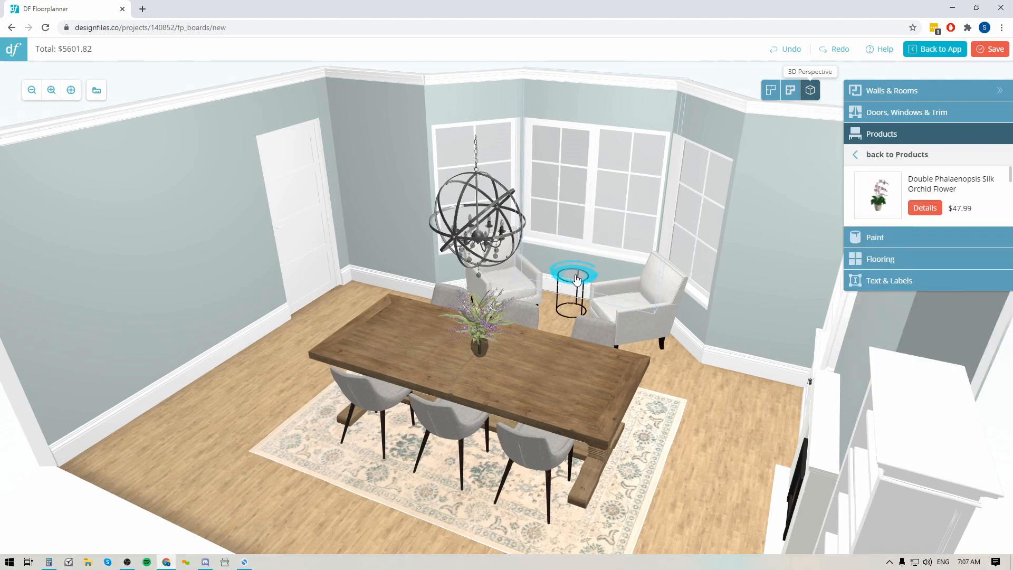
# - In the floorplan, check the width of the entrance opening in the wall opposite the bay window
pyautogui.moveTo(252, 378); pyautogui.dragTo(328, 378)
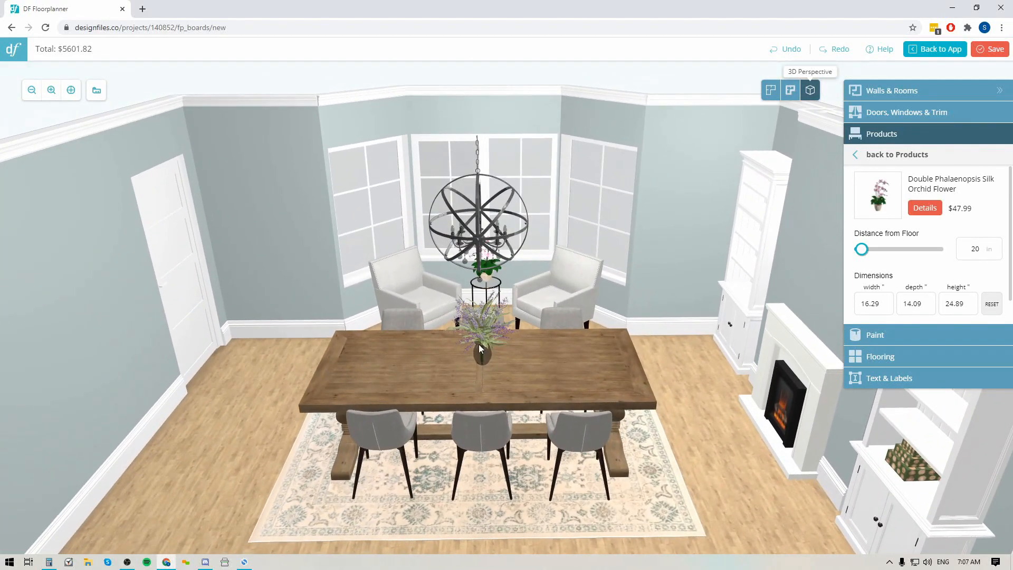
pyautogui.click(770, 87)
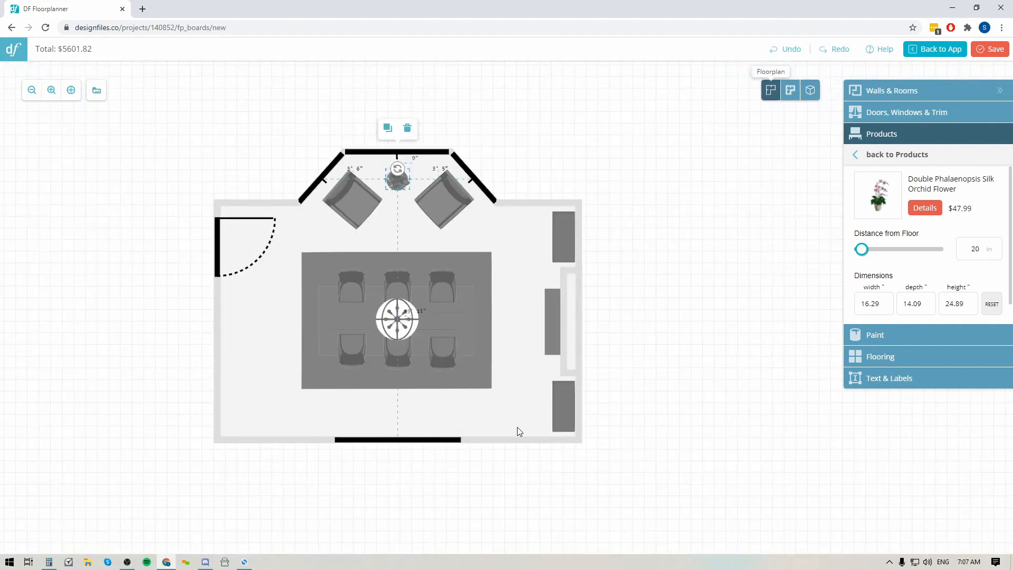
pyautogui.moveTo(470, 486); pyautogui.dragTo(556, 481)
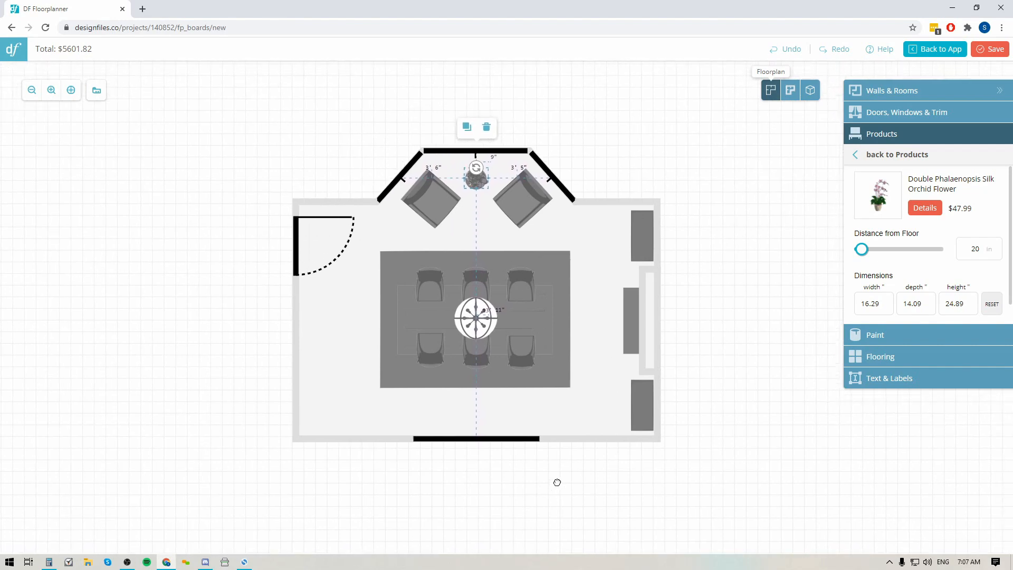
pyautogui.click(907, 377)
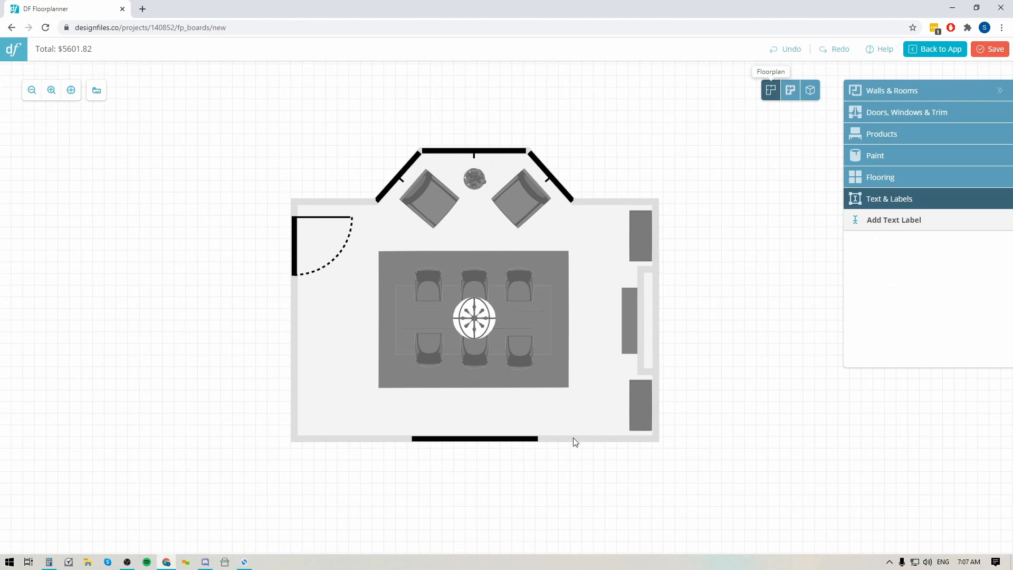
pyautogui.click(591, 439)
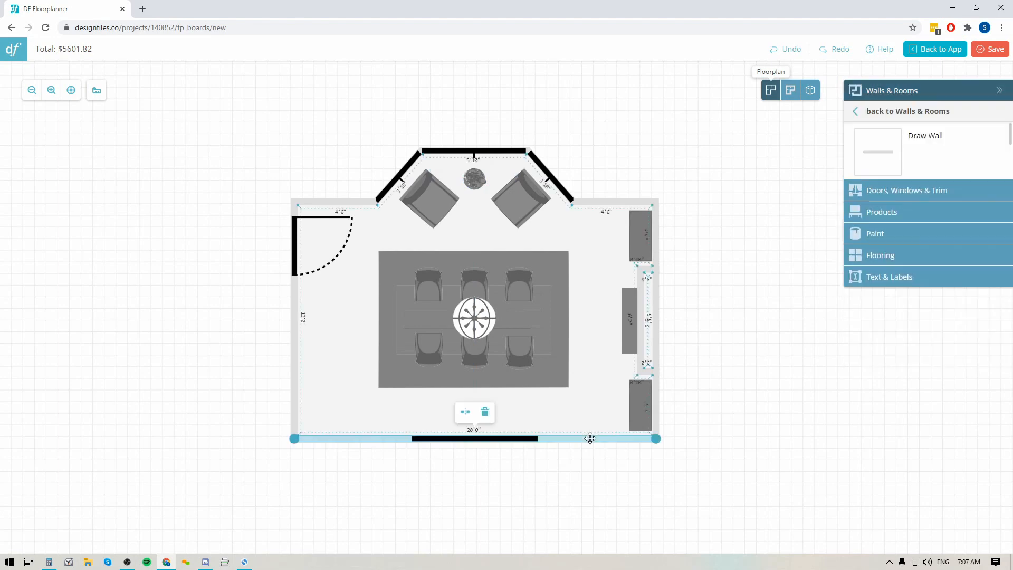
pyautogui.click(477, 440)
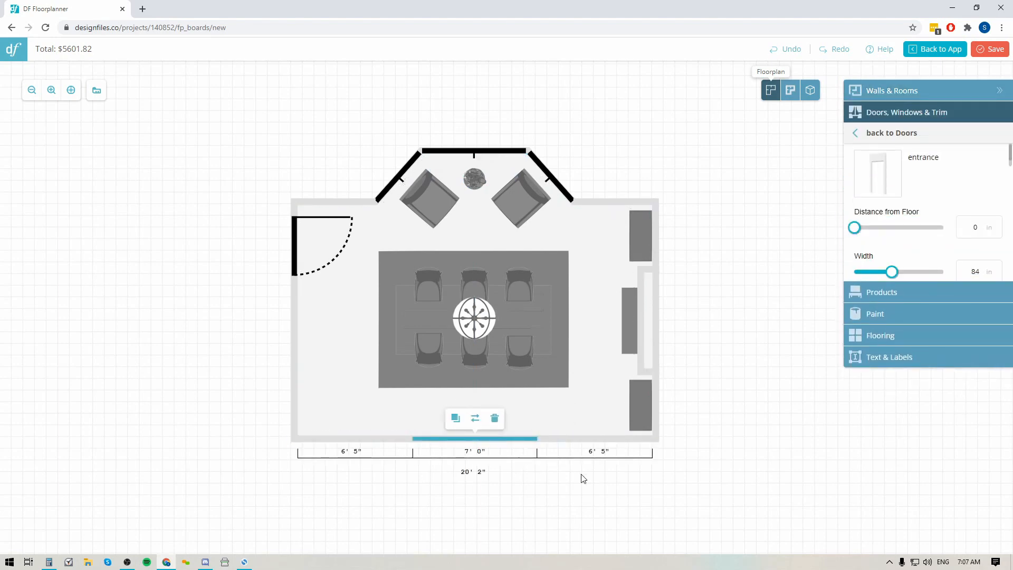
# - Add a text label reading "Entrance 7'" just outside the entrance opening and set its font size to 11 pt
pyautogui.click(892, 358)
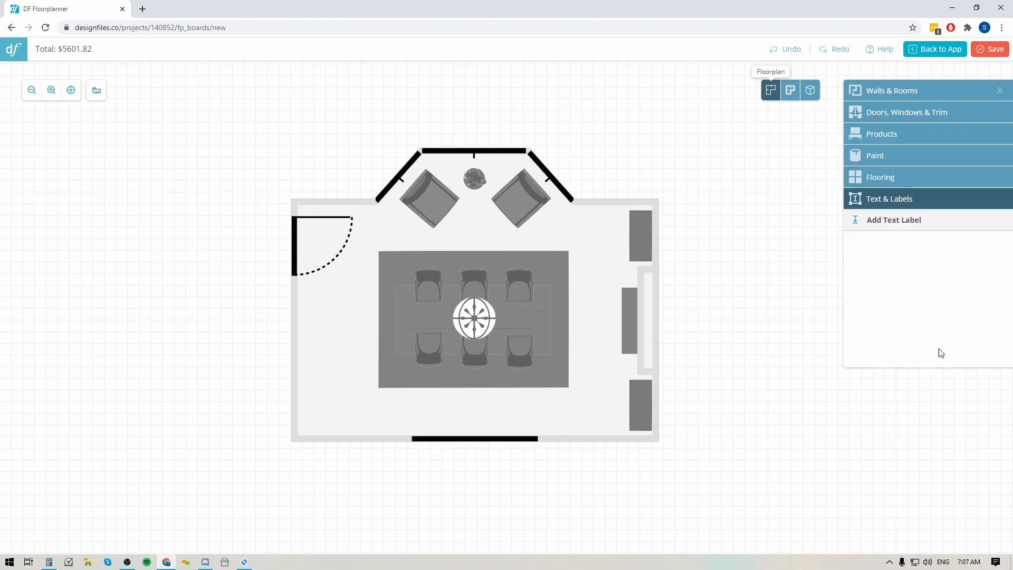
pyautogui.click(892, 220)
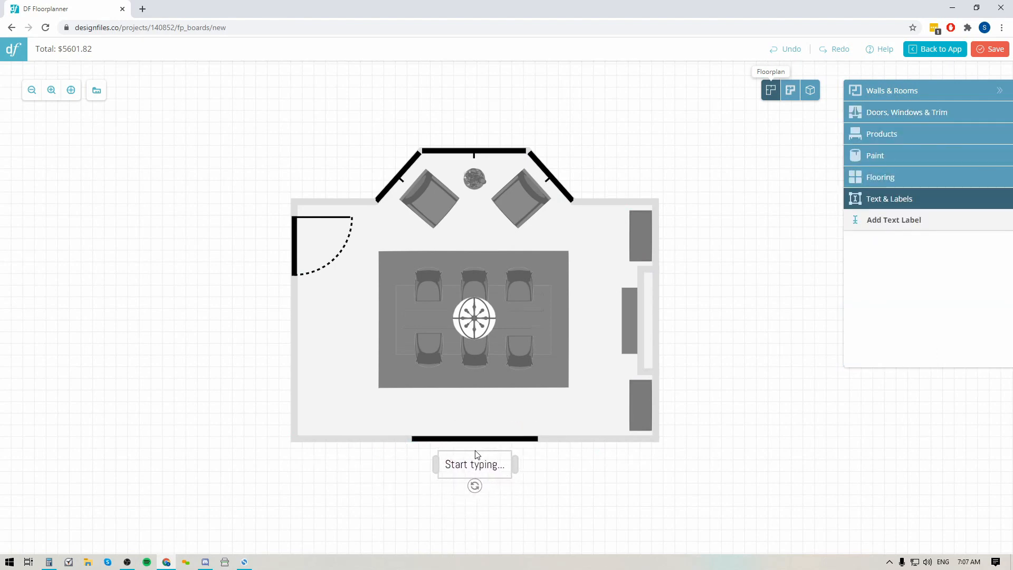
pyautogui.click(477, 455)
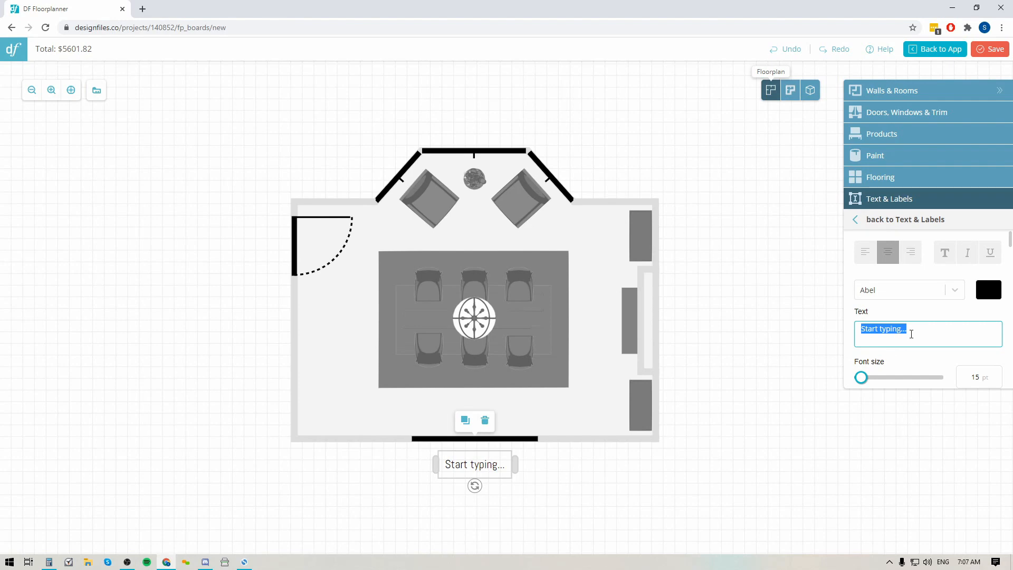
pyautogui.write('Entrance')
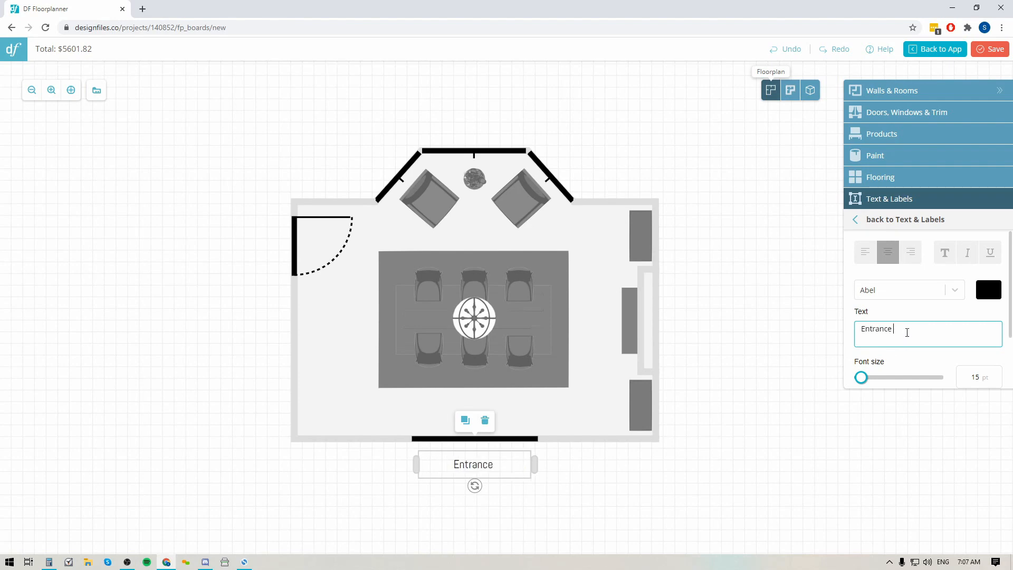
pyautogui.write(" 7'")
pyautogui.click(996, 380)
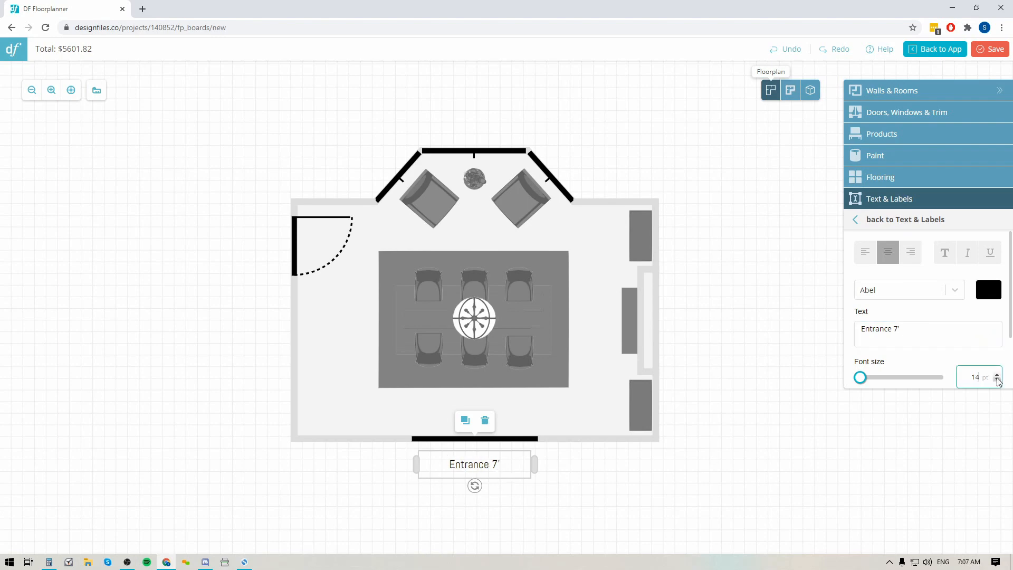
pyautogui.click(997, 380)
pyautogui.click(996, 380)
pyautogui.click(997, 380)
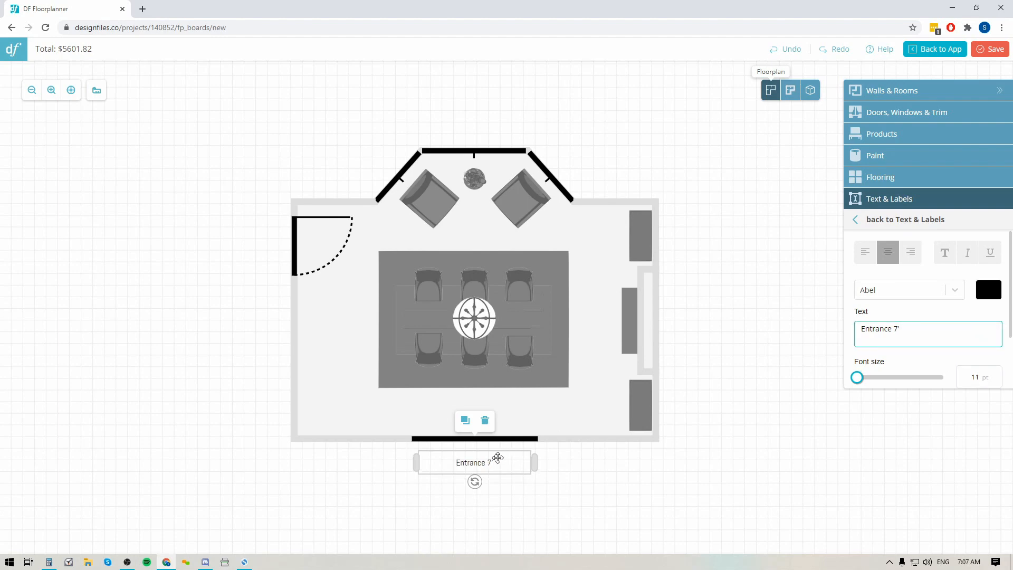
# - Look through the font and color choices of the entrance label, keeping Abel and black
pyautogui.click(898, 291)
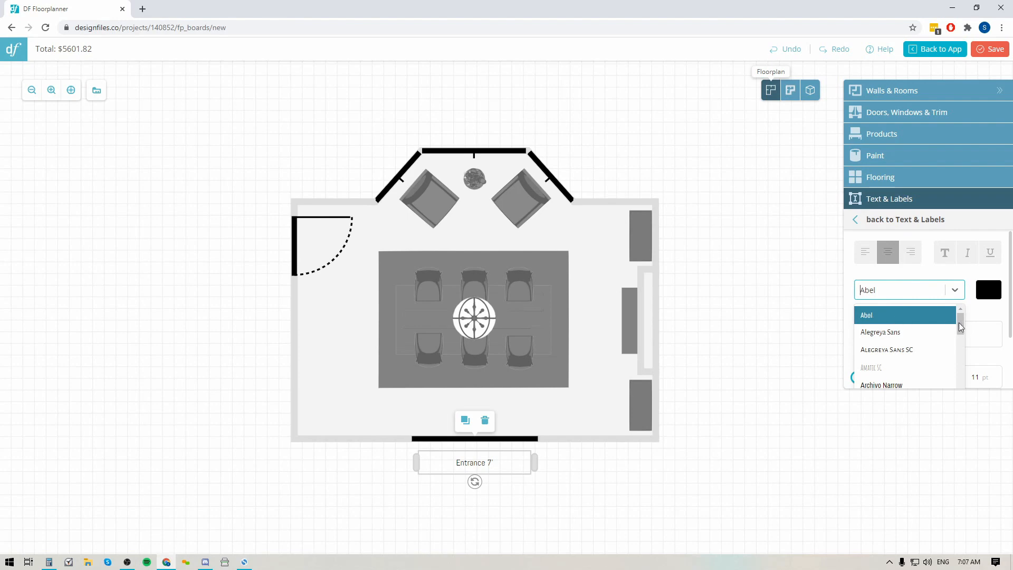
pyautogui.click(923, 313)
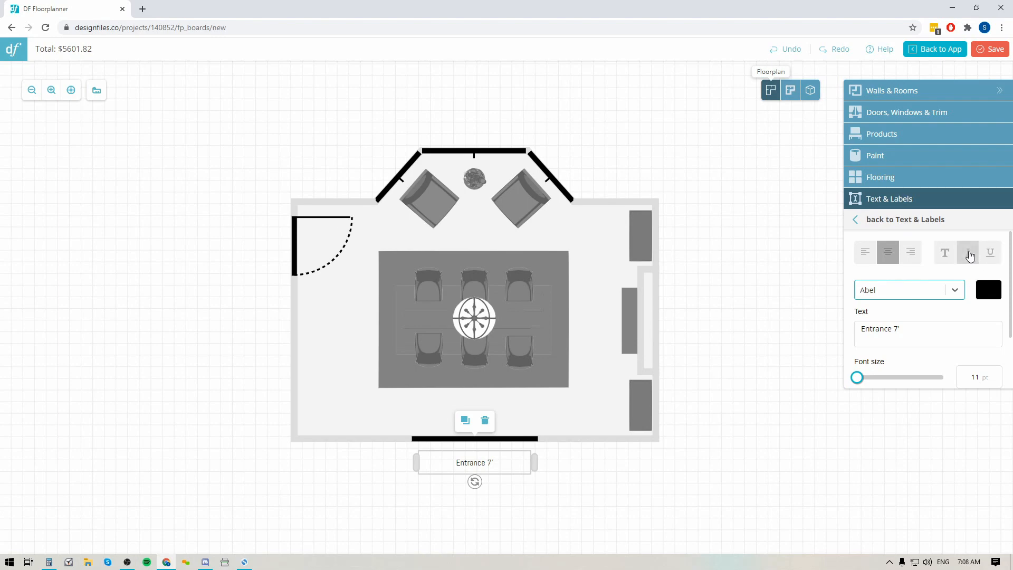
pyautogui.click(988, 292)
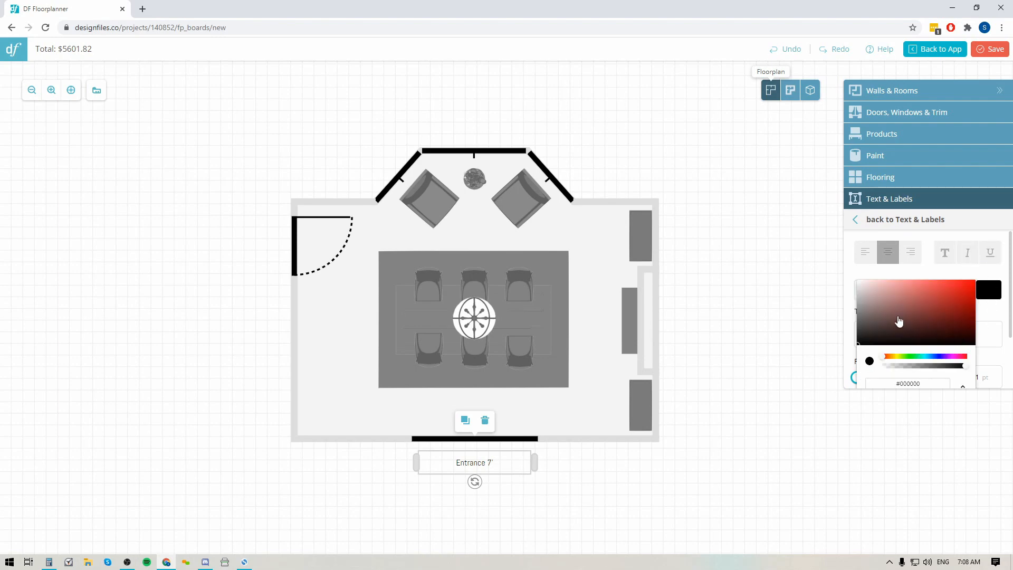
pyautogui.click(802, 442)
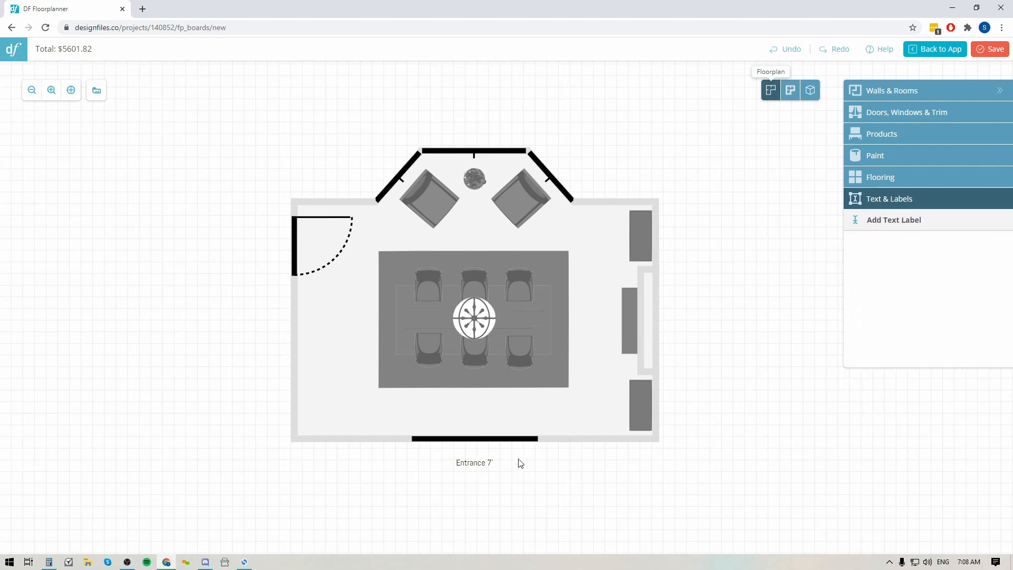
pyautogui.click(481, 464)
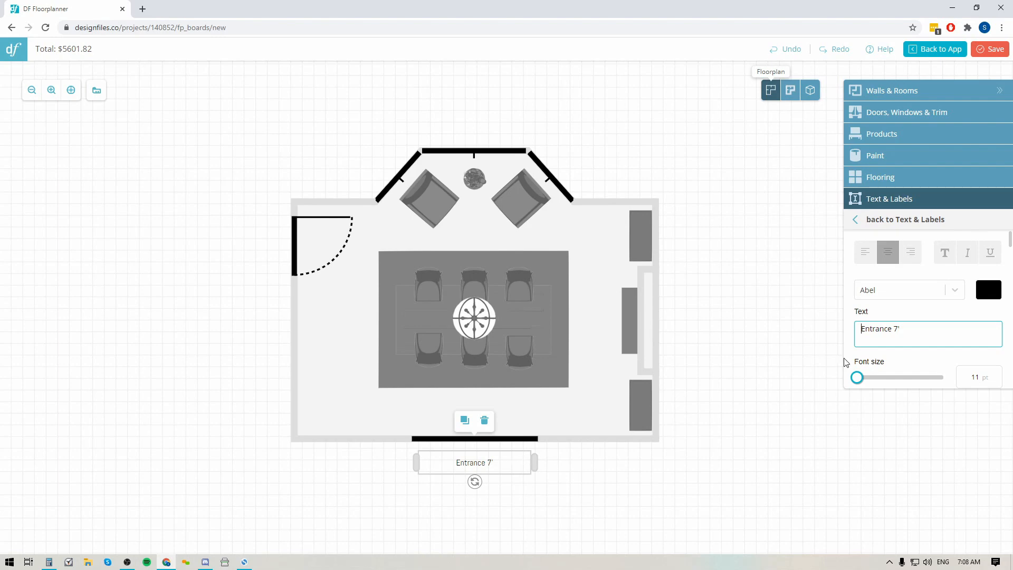
# - Duplicate the entrance label, place the copy outside the wall section on the door's side of the opening, and change its text to "Wall 6' 5""
pyautogui.click(465, 422)
pyautogui.moveTo(475, 454); pyautogui.dragTo(347, 454)
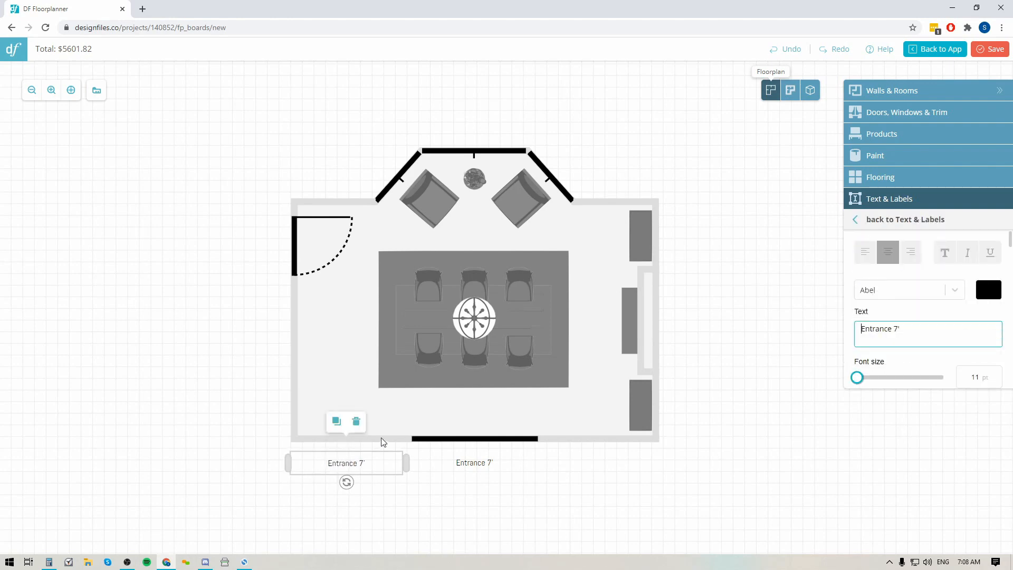
pyautogui.click(428, 439)
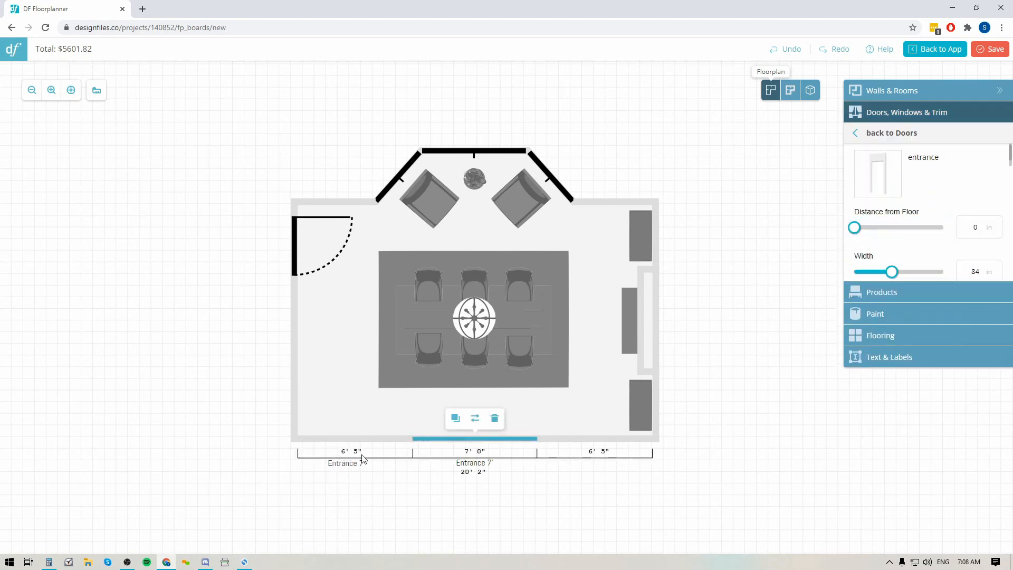
pyautogui.click(352, 466)
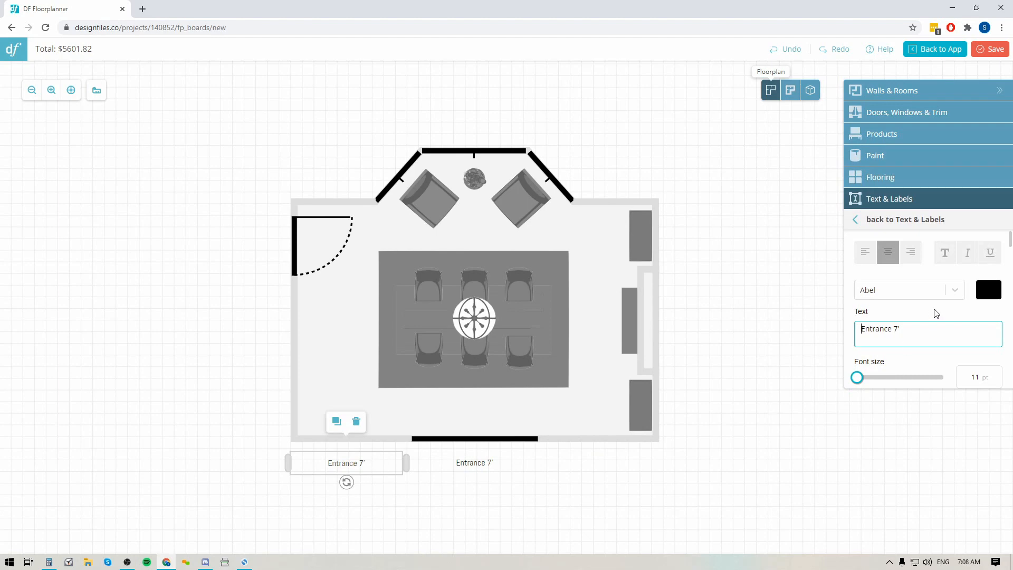
pyautogui.moveTo(903, 329); pyautogui.dragTo(839, 338)
pyautogui.write('Wall 6')
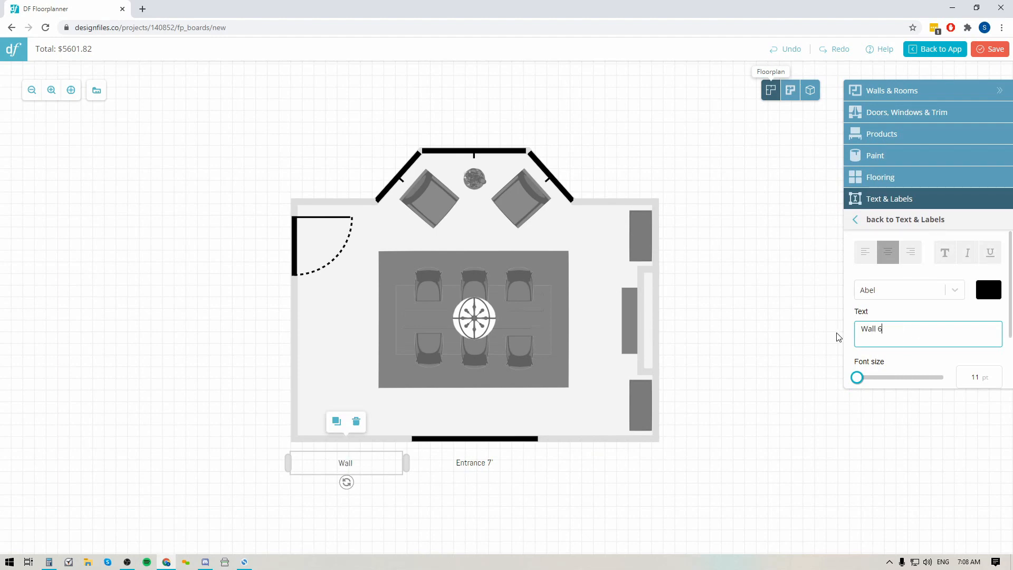
pyautogui.write("' 5")
pyautogui.click(518, 492)
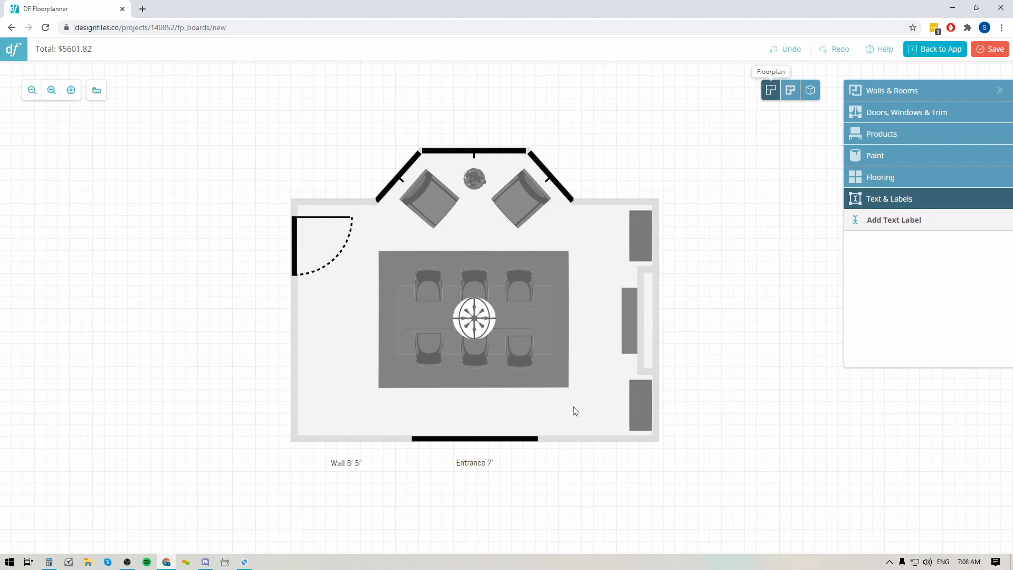
# - Save the floor plan and return to the project's design boards
pyautogui.click(992, 50)
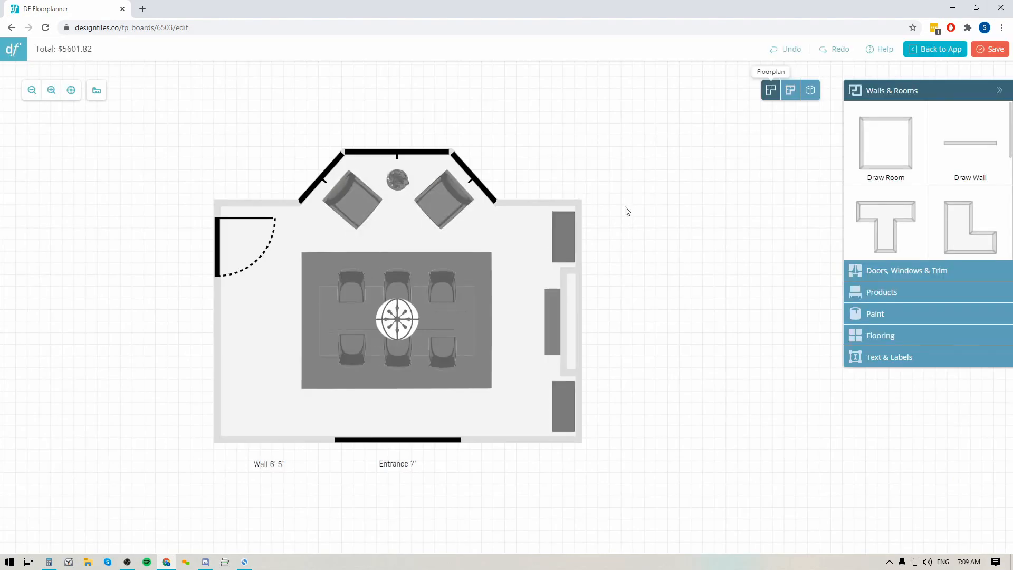
pyautogui.click(933, 50)
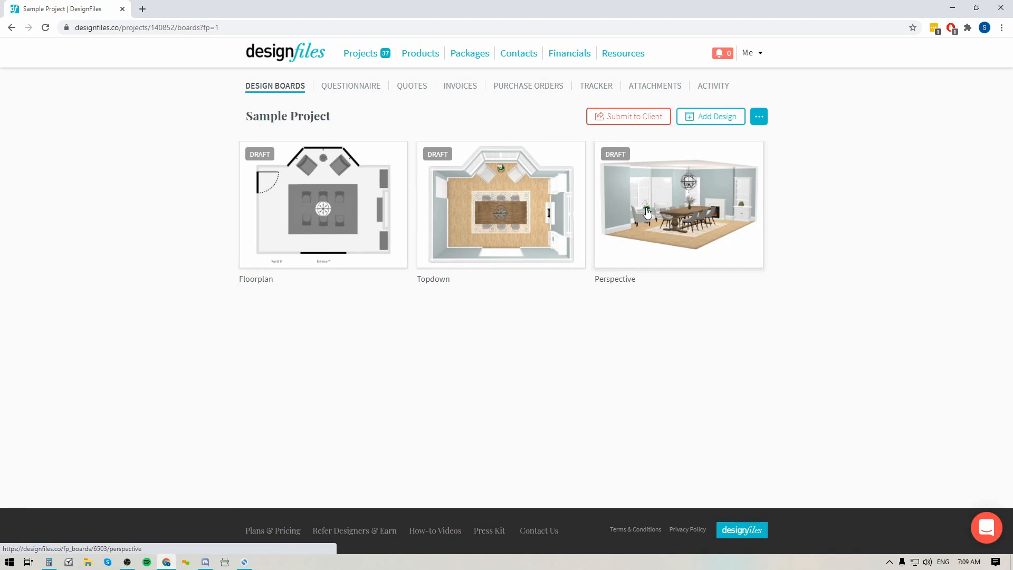
# - View the saved Topdown and Floorplan boards and look through the additional options available for the Topdown board
pyautogui.click(483, 213)
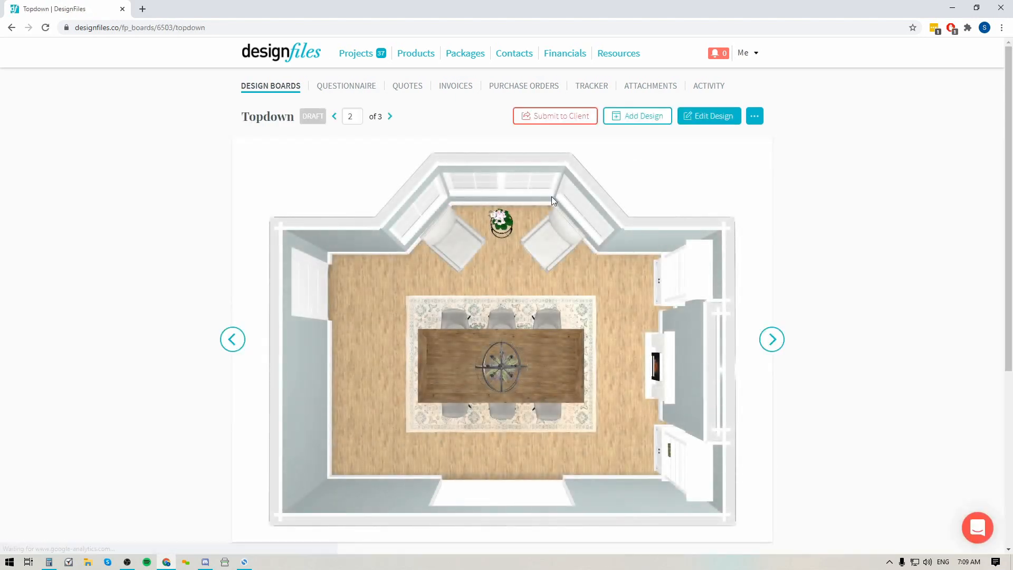
pyautogui.click(334, 116)
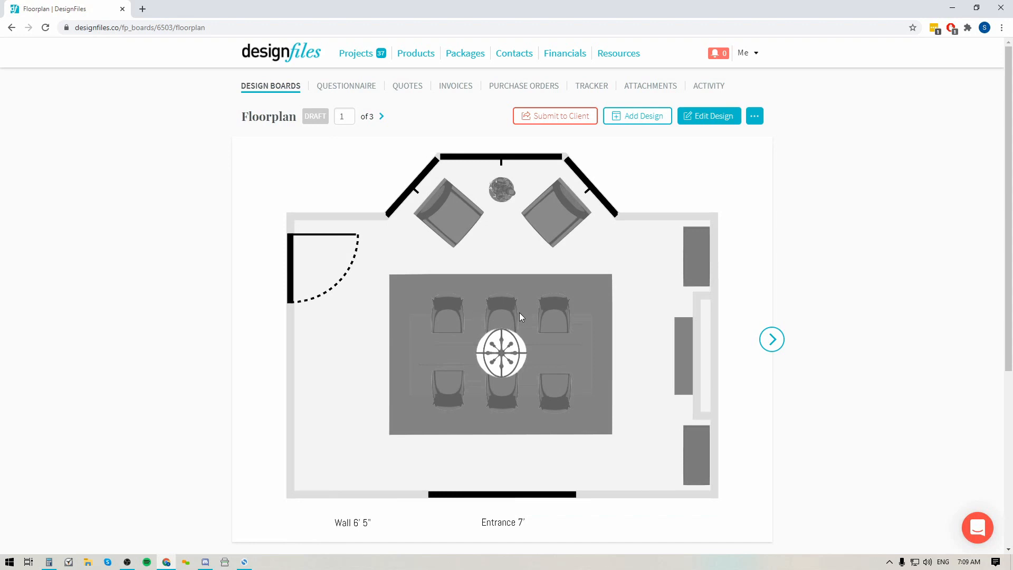
pyautogui.click(772, 339)
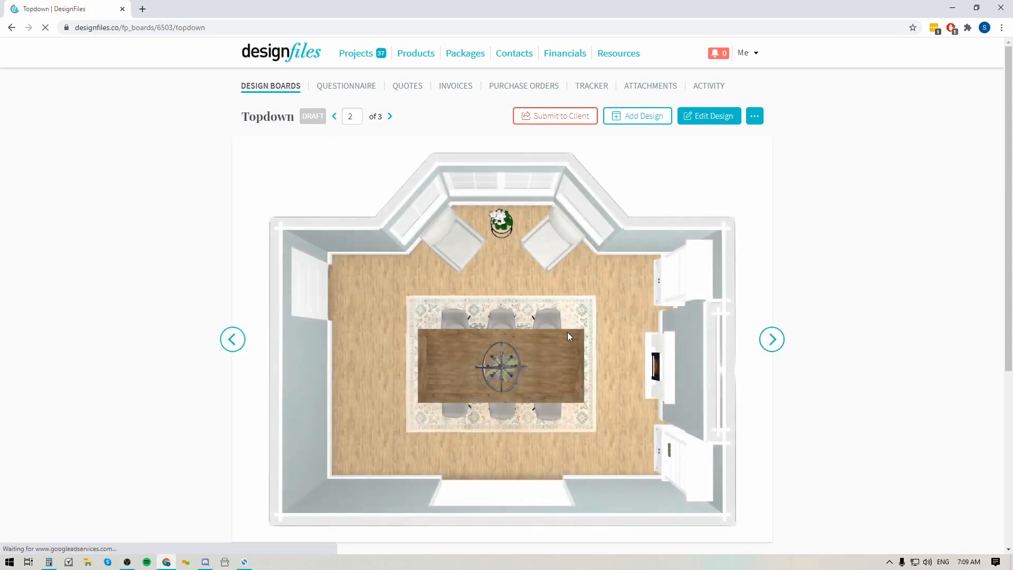
pyautogui.click(754, 117)
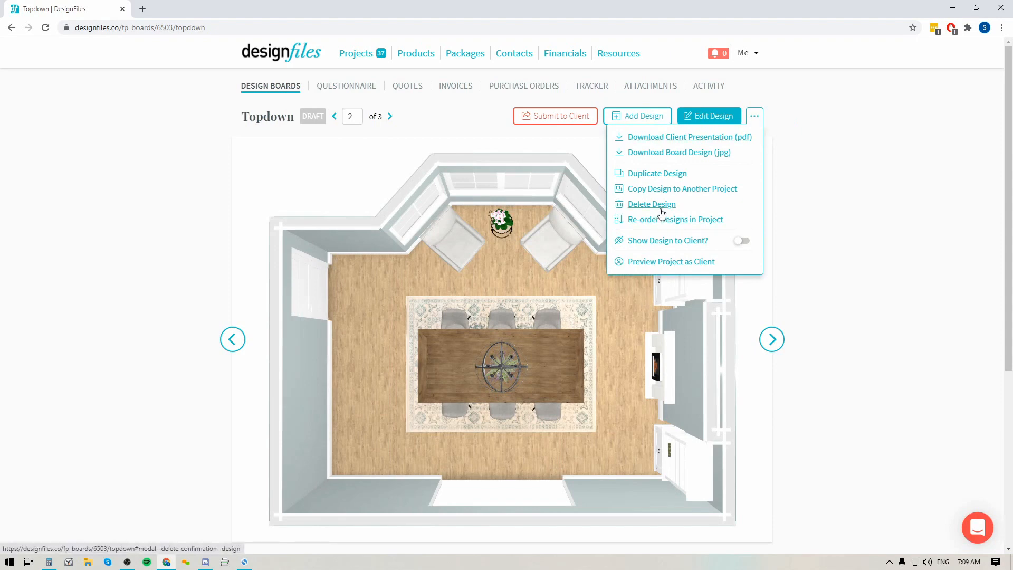
pyautogui.click(907, 226)
pyautogui.click(335, 117)
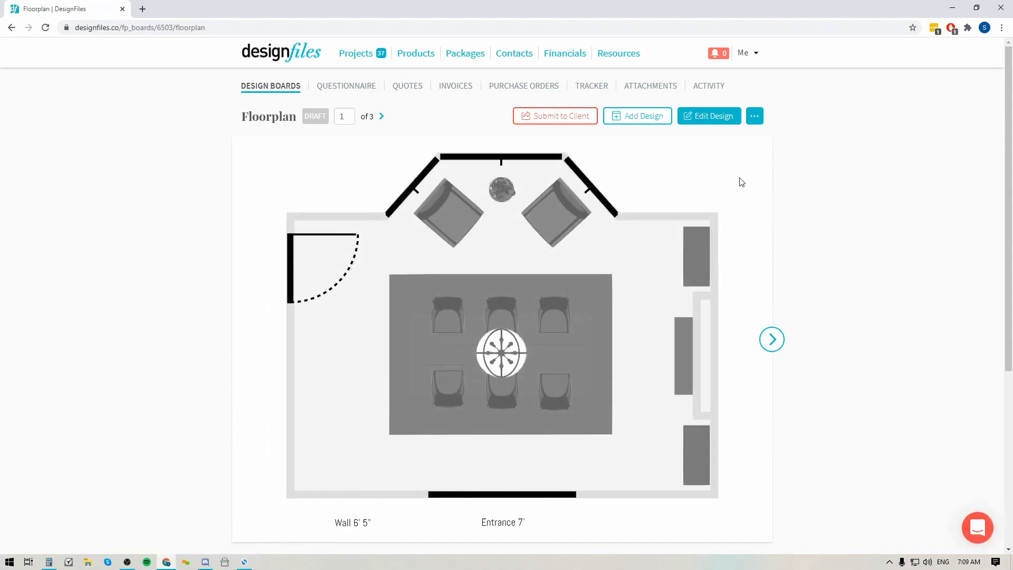
# - Look over the form for submitting the designs to a client from the Floorplan board, and close it without submitting
pyautogui.click(557, 117)
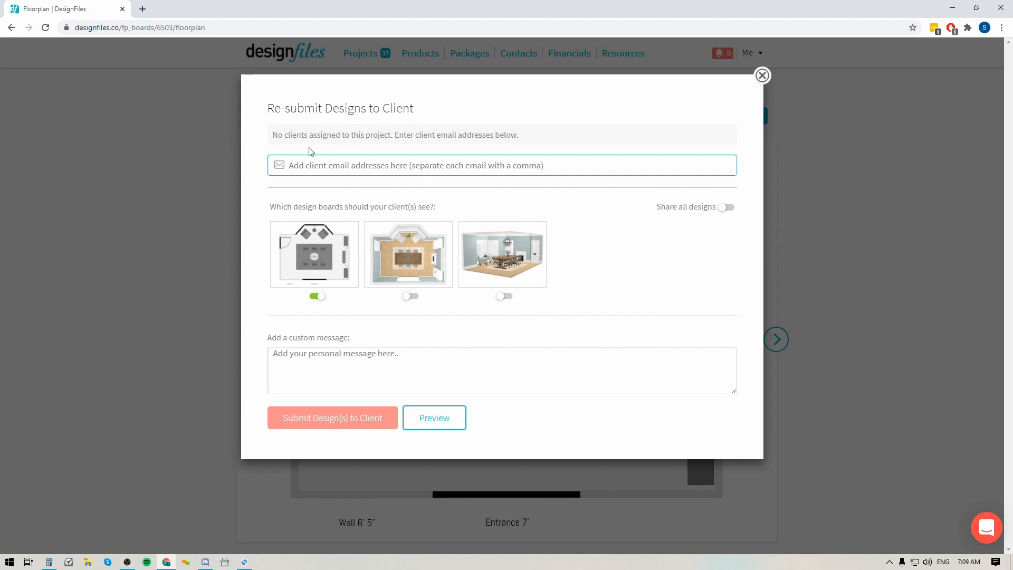
pyautogui.click(355, 167)
pyautogui.click(877, 274)
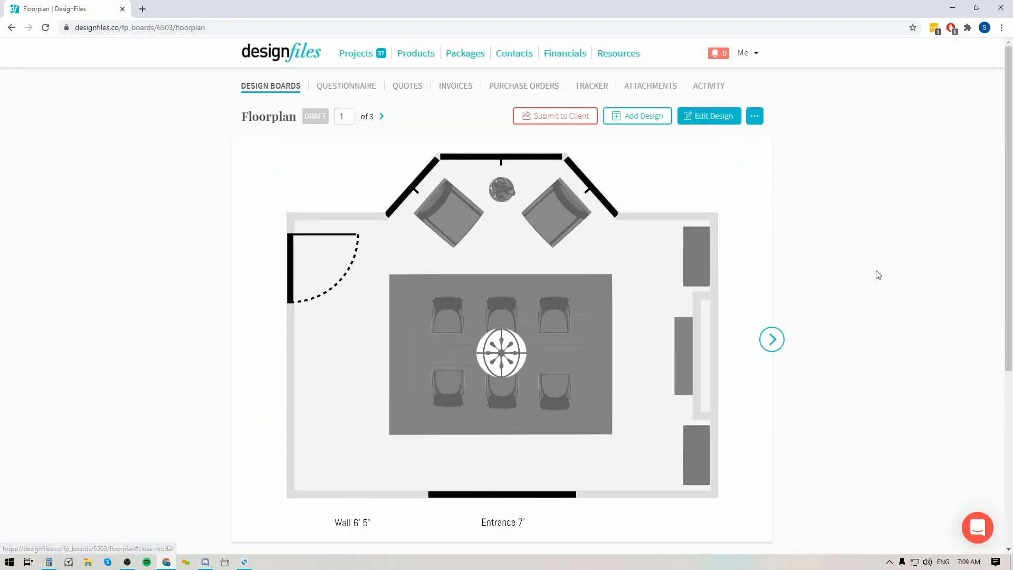